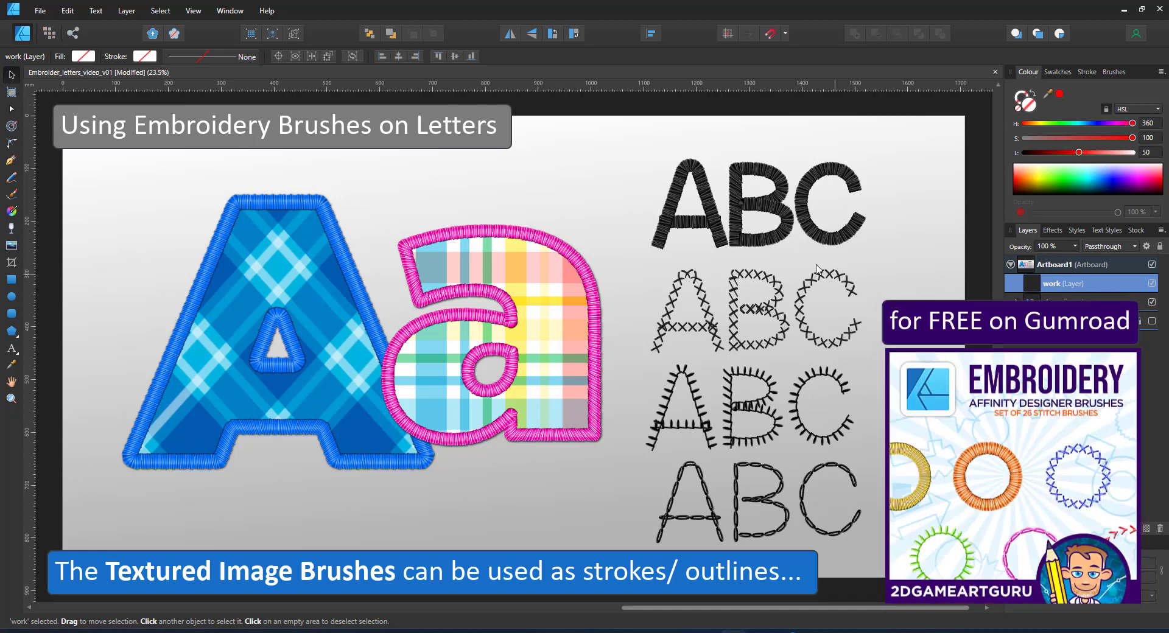
Inspect the sample letters by selecting each of the four black stitched ABC rows and the large blue A in turn.
key(a)
click(780, 241)
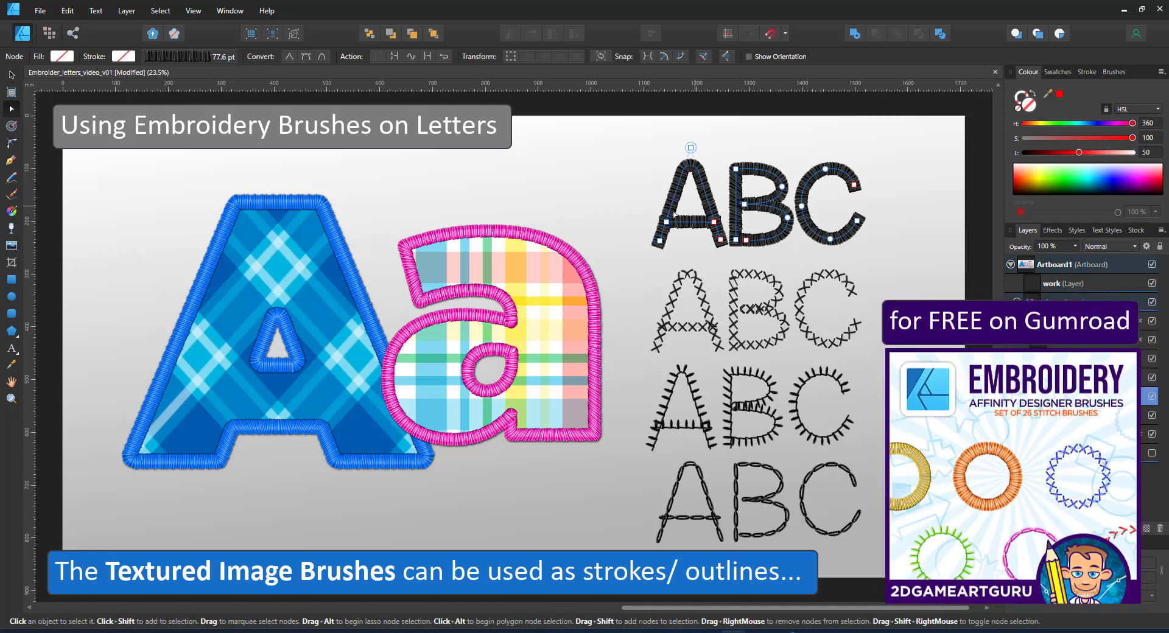
click(704, 305)
click(691, 395)
click(705, 496)
click(212, 366)
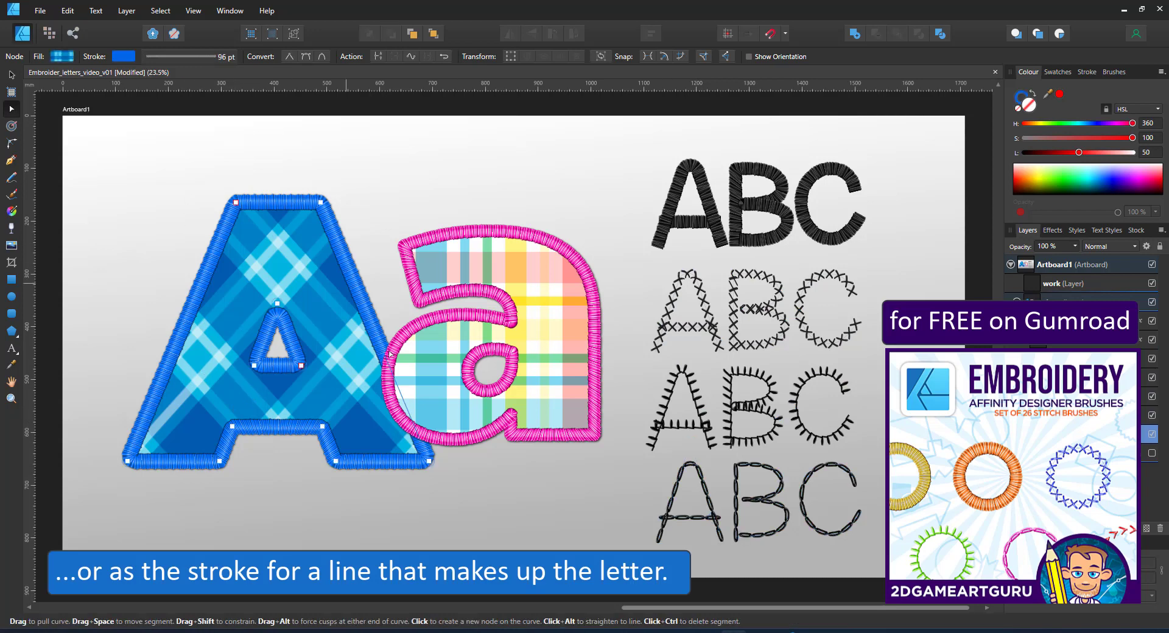
Collapse and hide the show layer, make the bg layer visible and select the work layer.
click(1017, 302)
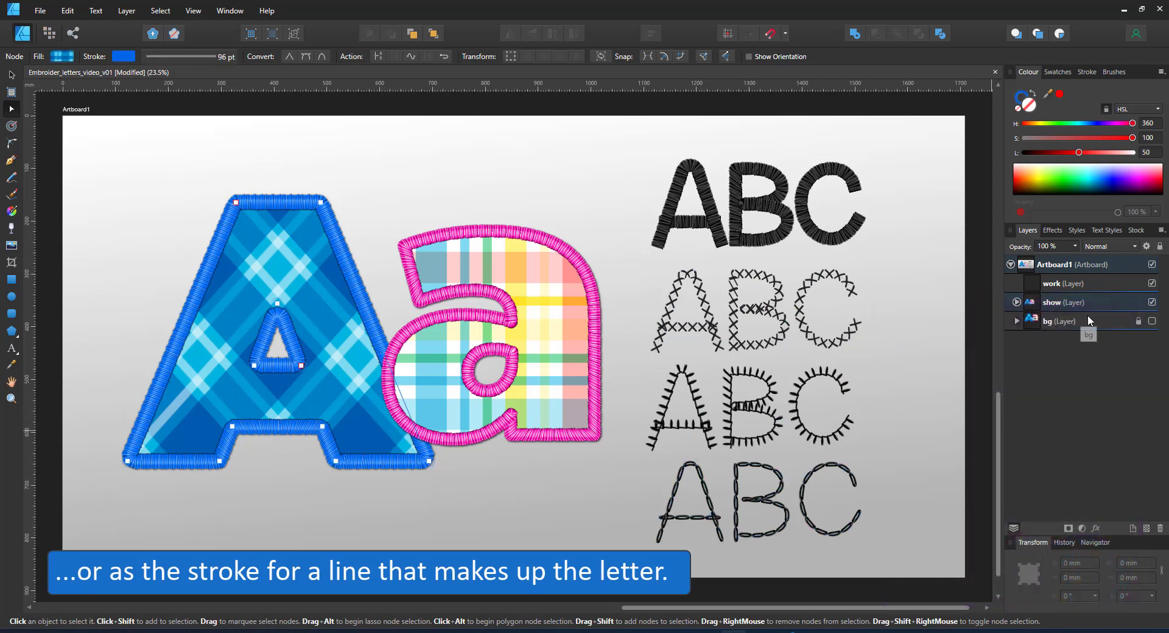
click(1087, 304)
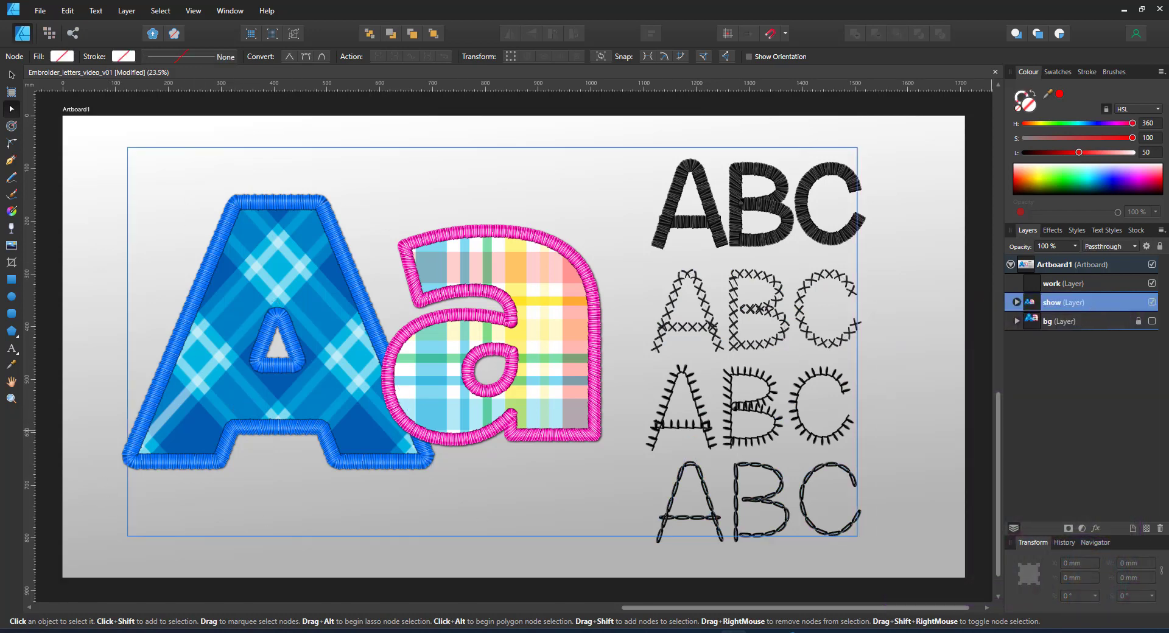
click(1152, 303)
click(1152, 321)
click(1084, 289)
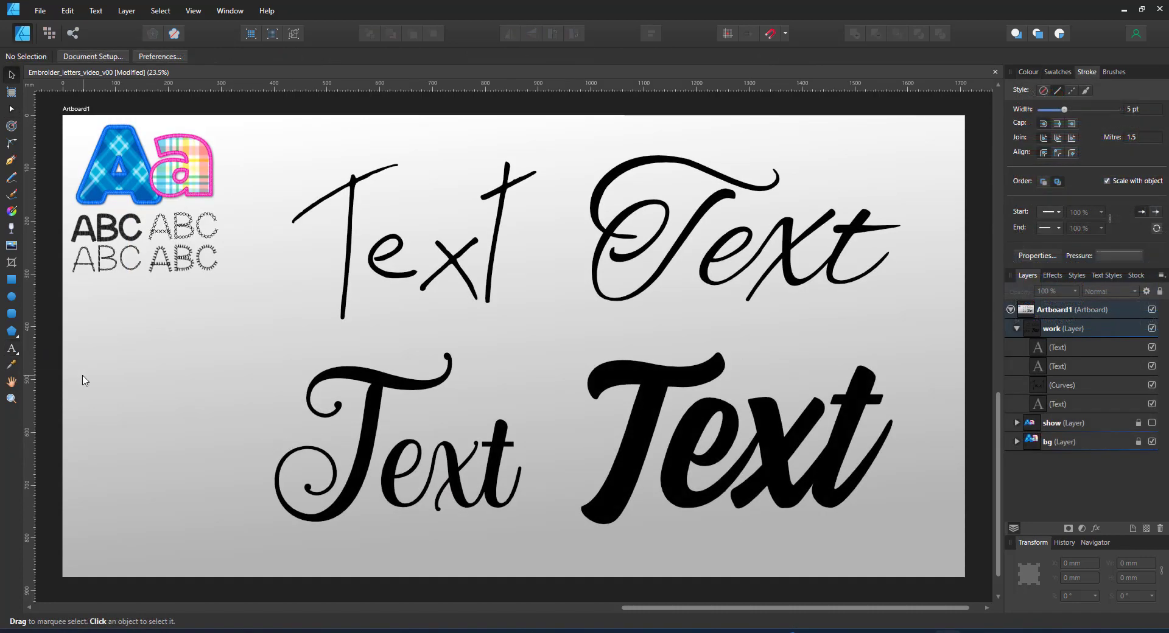
Compare the thickness of the four Text samples by selecting each of them in turn.
click(437, 289)
click(656, 256)
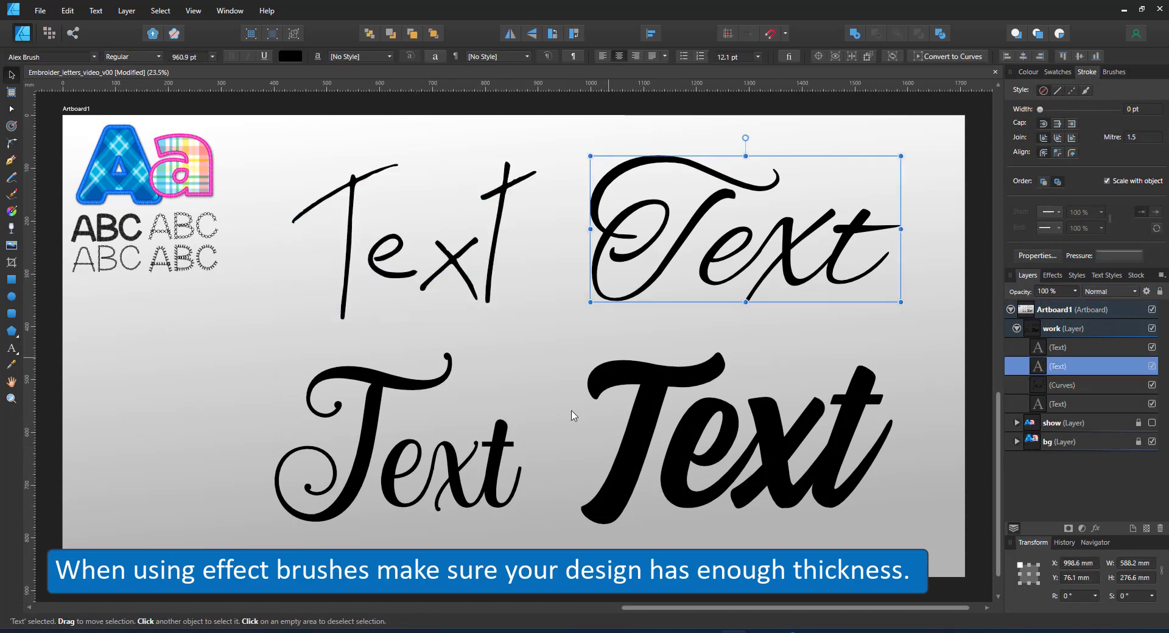
click(494, 435)
click(707, 366)
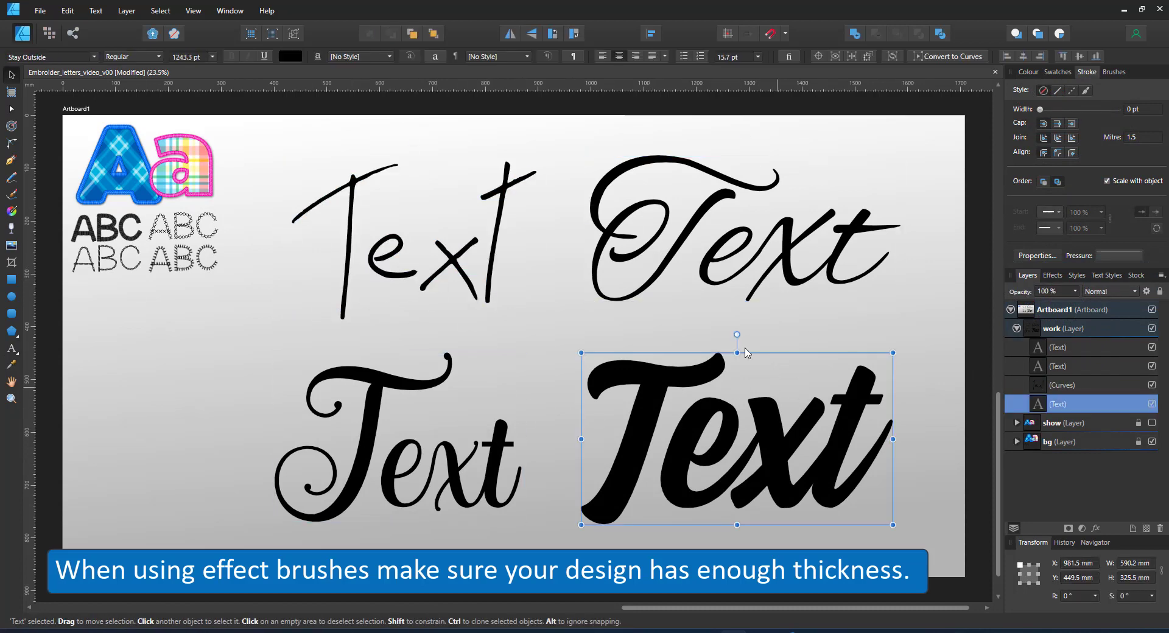
Paste the copied red stitch style onto all four Text samples and set the boldest one's stroke width to 48 pt.
click(503, 190)
key(ctrl+shift+v)
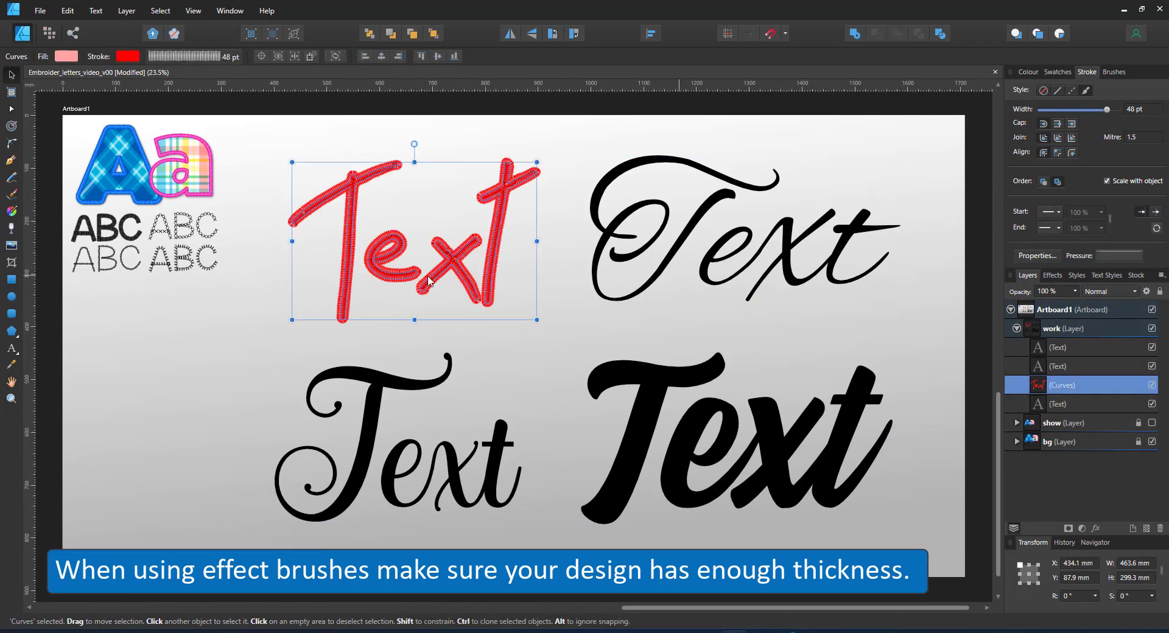
click(606, 296)
key(ctrl+shift+v)
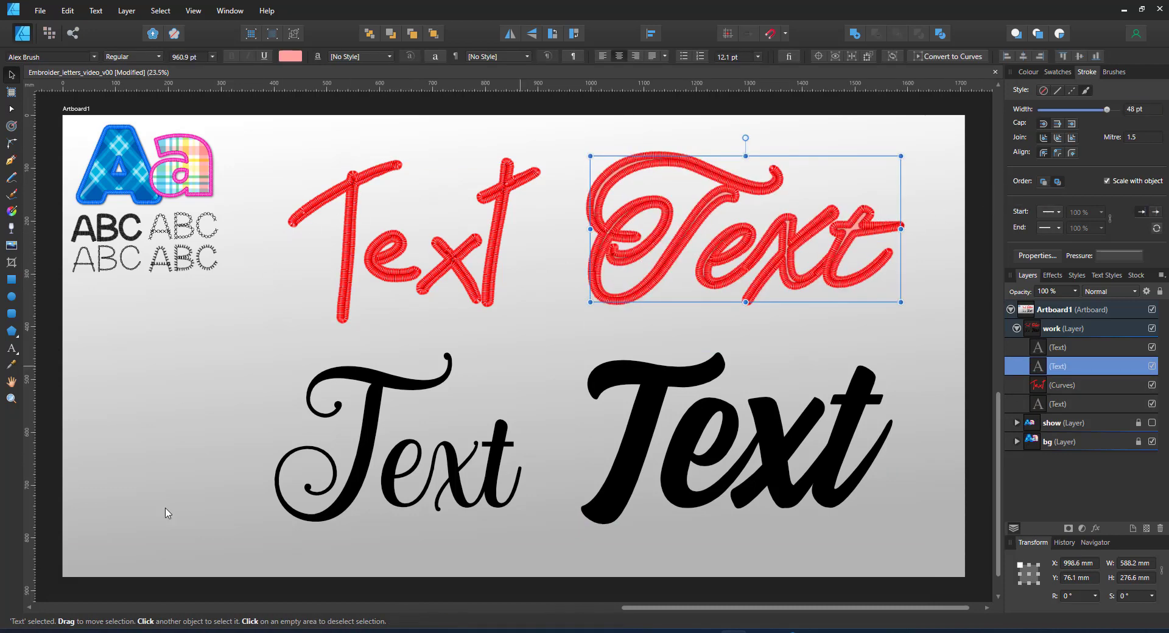
click(427, 384)
key(ctrl+shift+v)
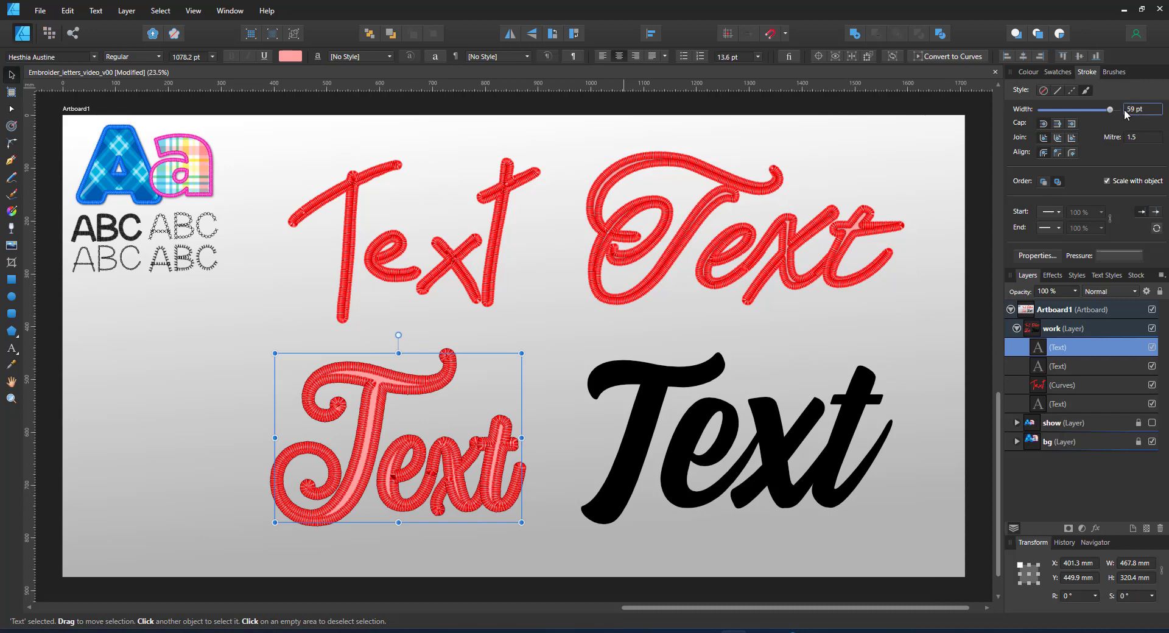
click(717, 388)
key(ctrl+shift+v)
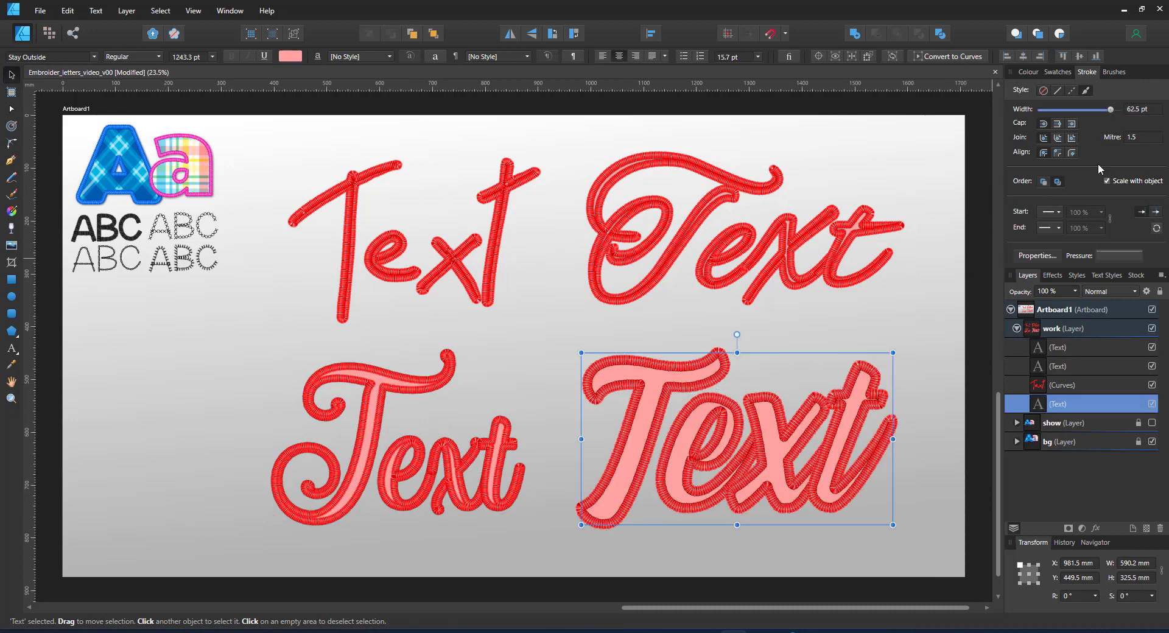
click(1134, 108)
text(48)
key(Return)
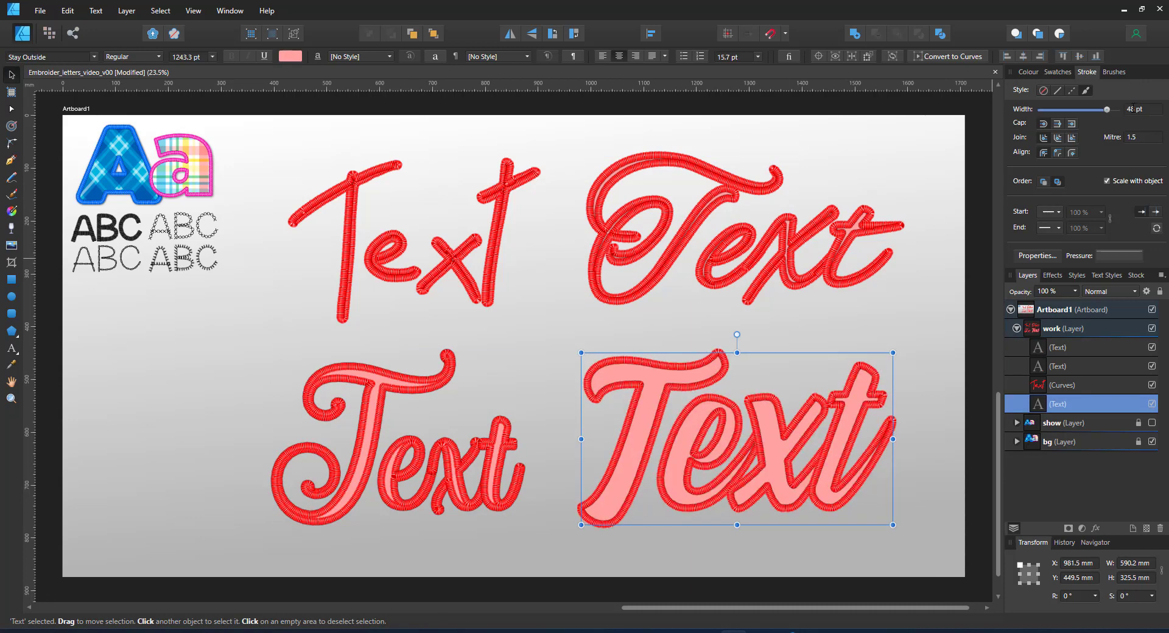
Select all four Text samples, try the inside and outside stroke alignments on them, and return them to centre alignment.
click(557, 429)
click(637, 417)
key(ctrl+a)
click(1058, 152)
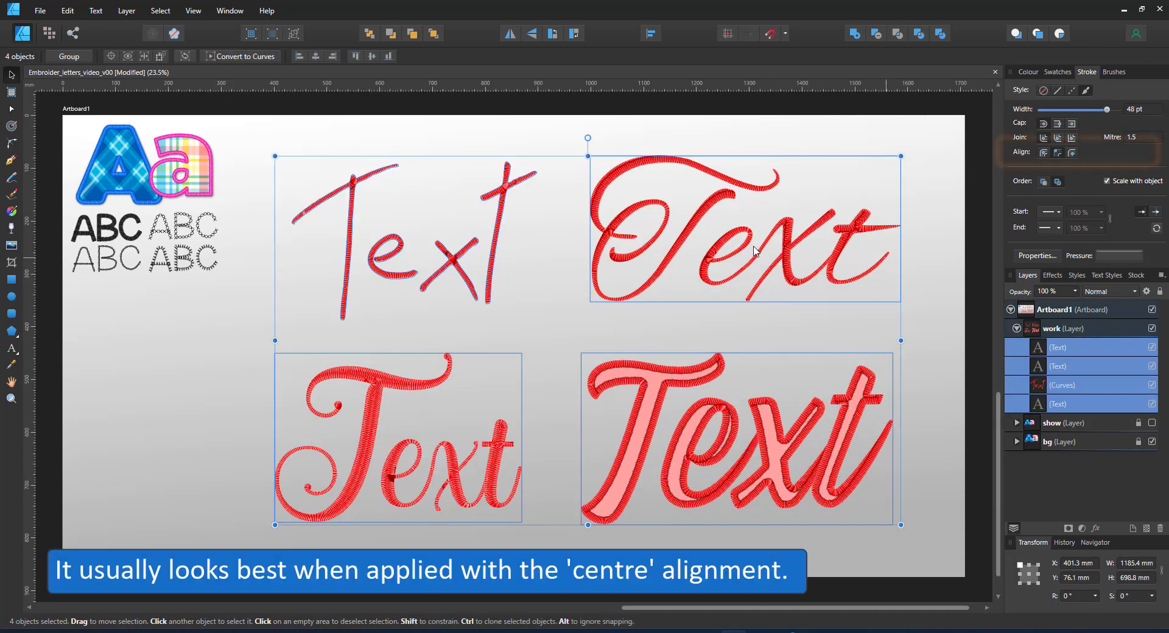
click(1077, 155)
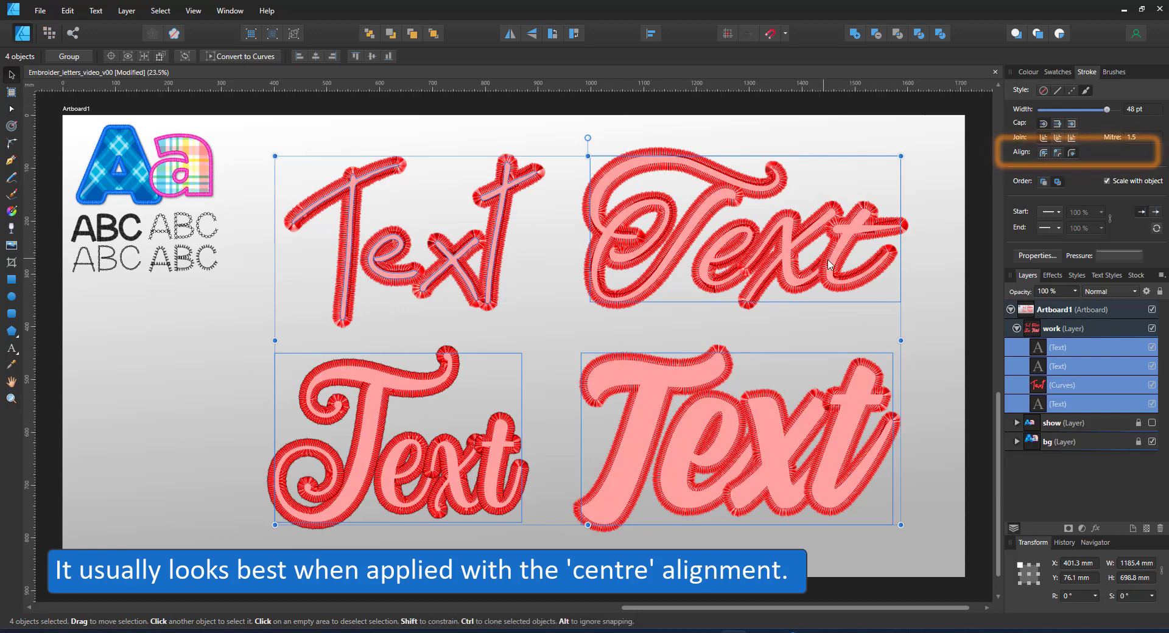
click(1060, 154)
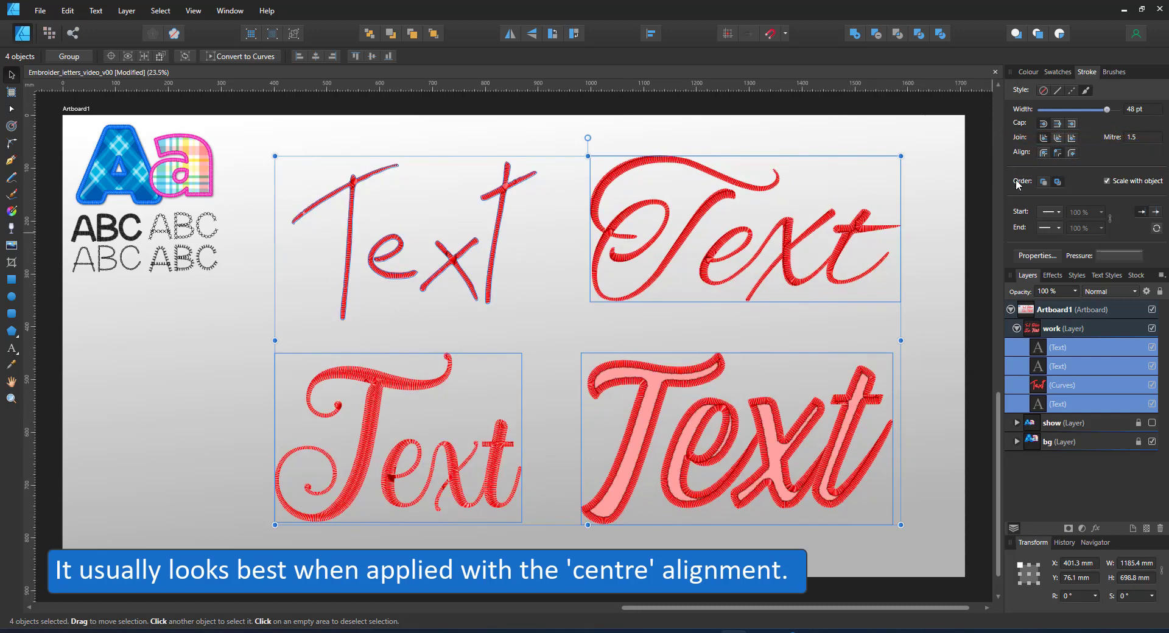
click(1073, 154)
click(926, 218)
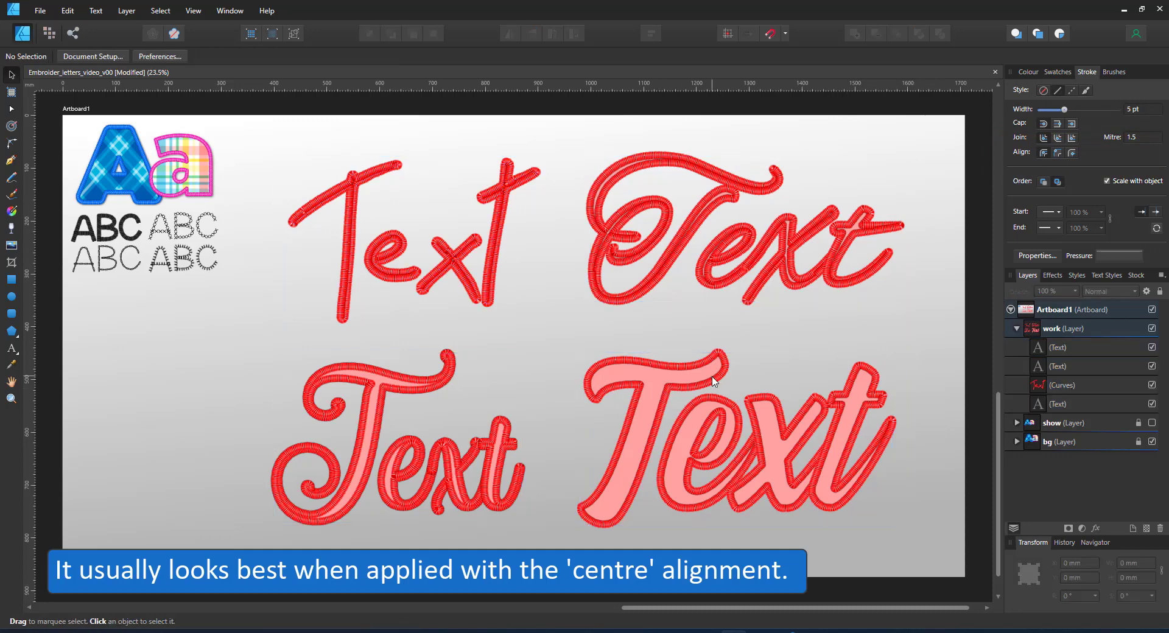
Set the stroke width of the boldest Text sample to 64 pt.
click(664, 427)
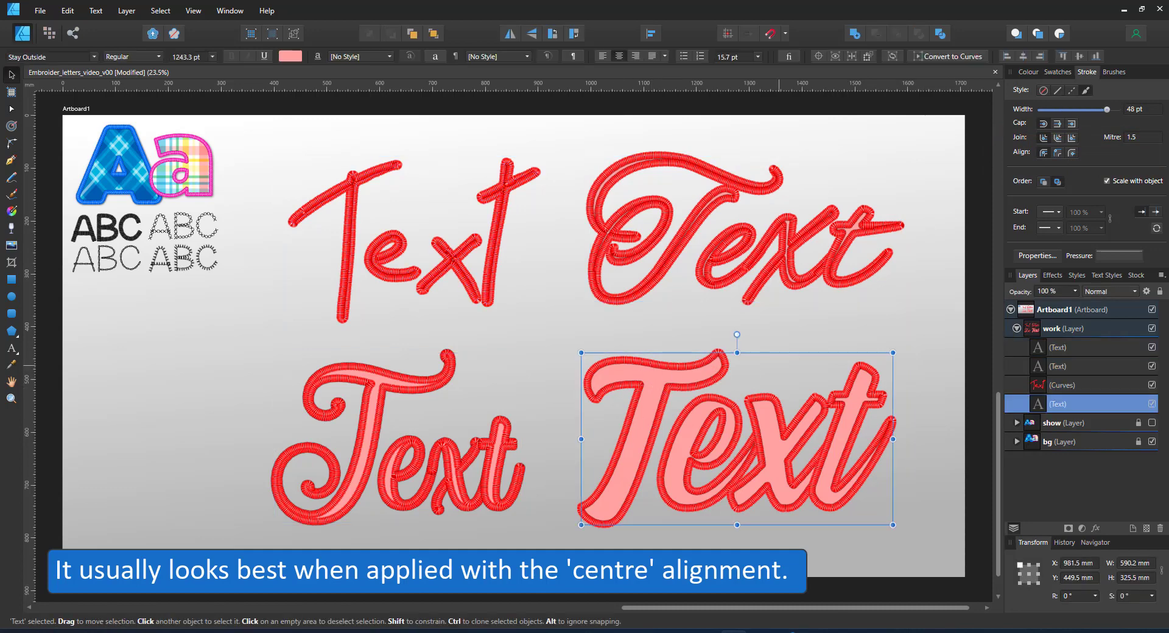
click(1151, 110)
text(64)
key(Return)
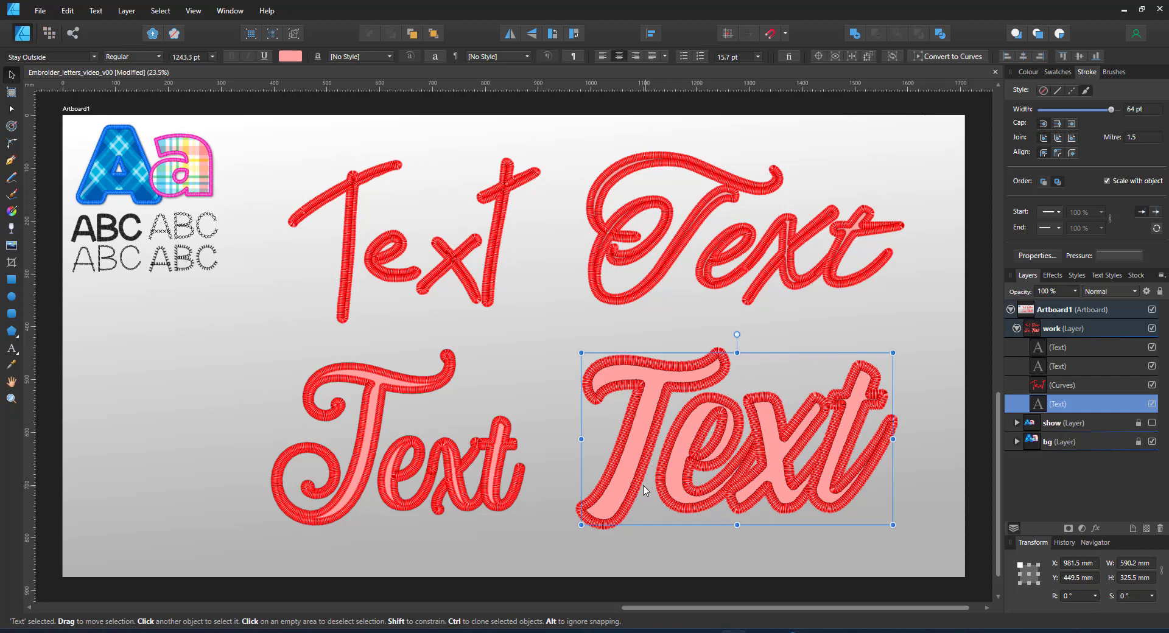
Convert the boldest Text sample to ungrouped curves and merge its letters with Boolean Add.
click(977, 58)
key(ctrl+shift+g)
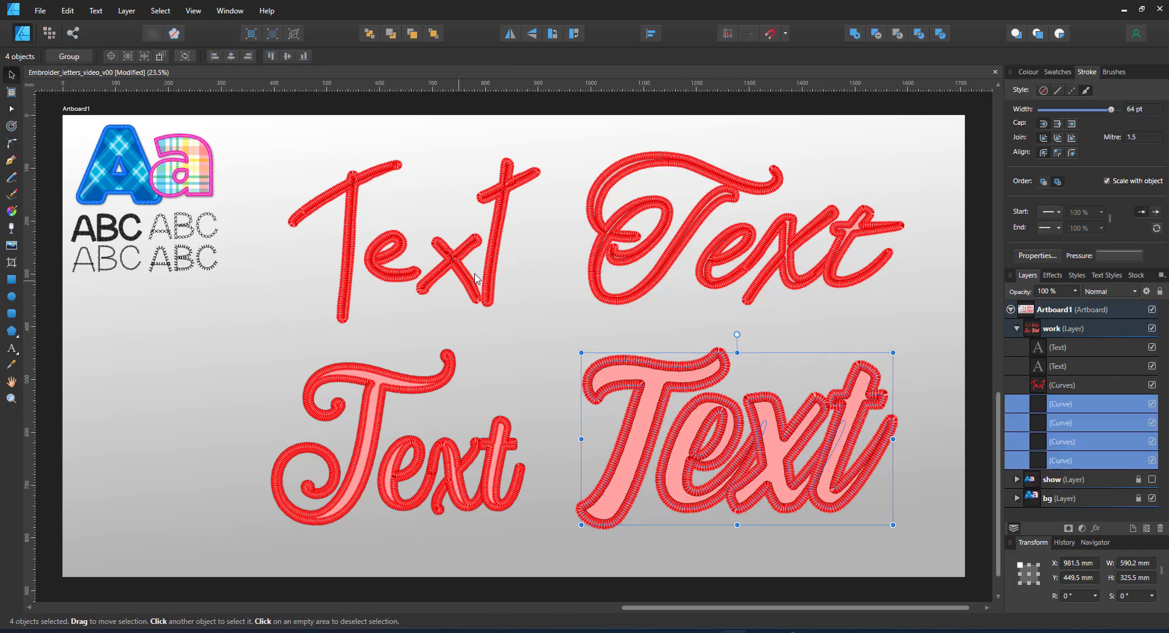
click(860, 36)
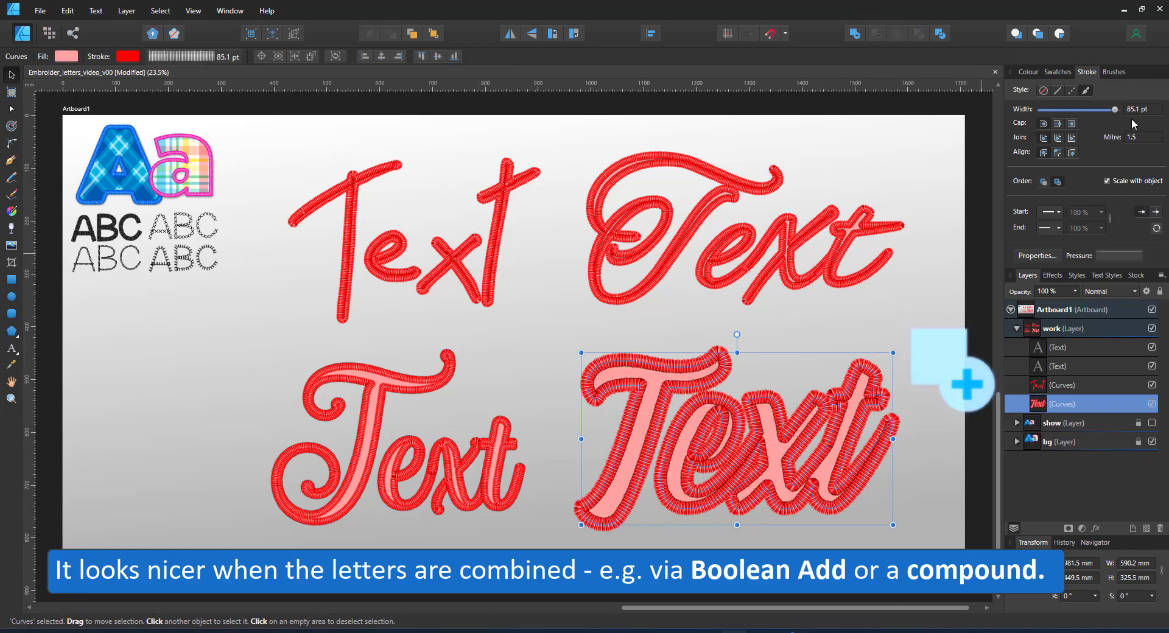
Set the merged bold lettering's stroke width back to 64 pt and deselect it.
click(1136, 109)
text(64)
key(Return)
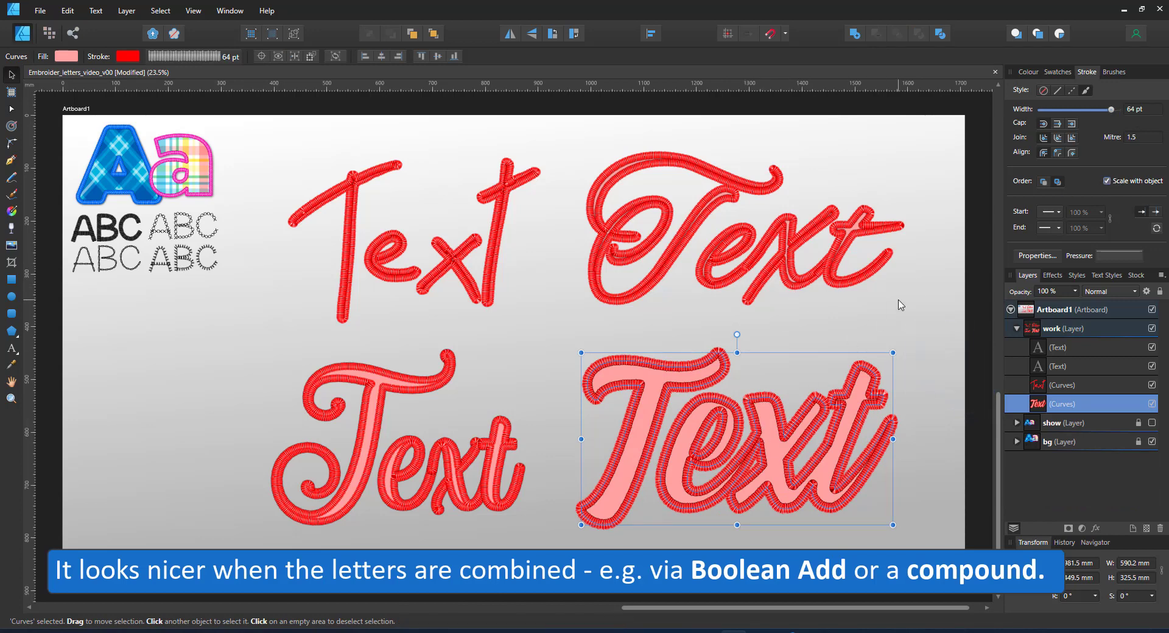
click(883, 266)
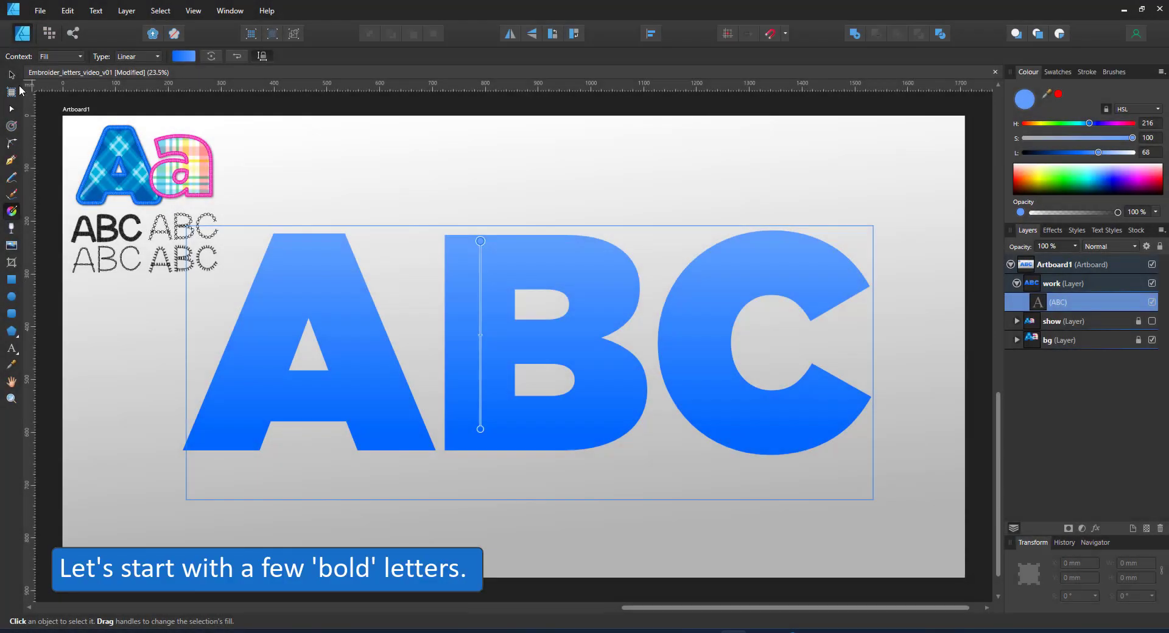
Apply the third gold brush of the 2dgameartguru - Embroidery stitches set to the outline of the blue ABC text.
click(18, 91)
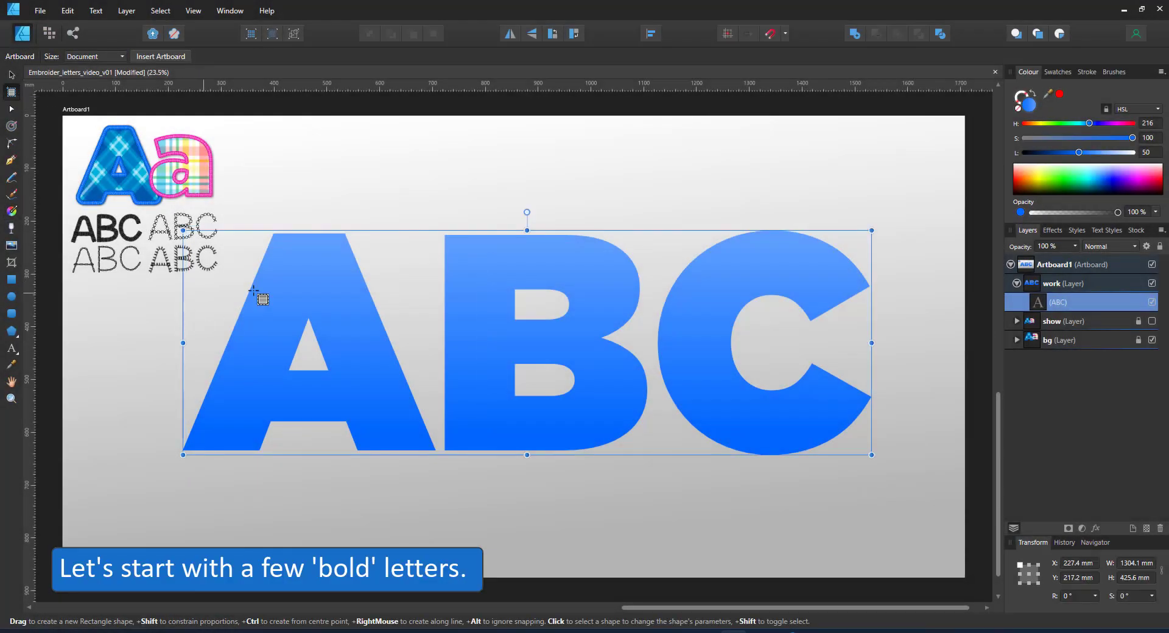
click(1104, 73)
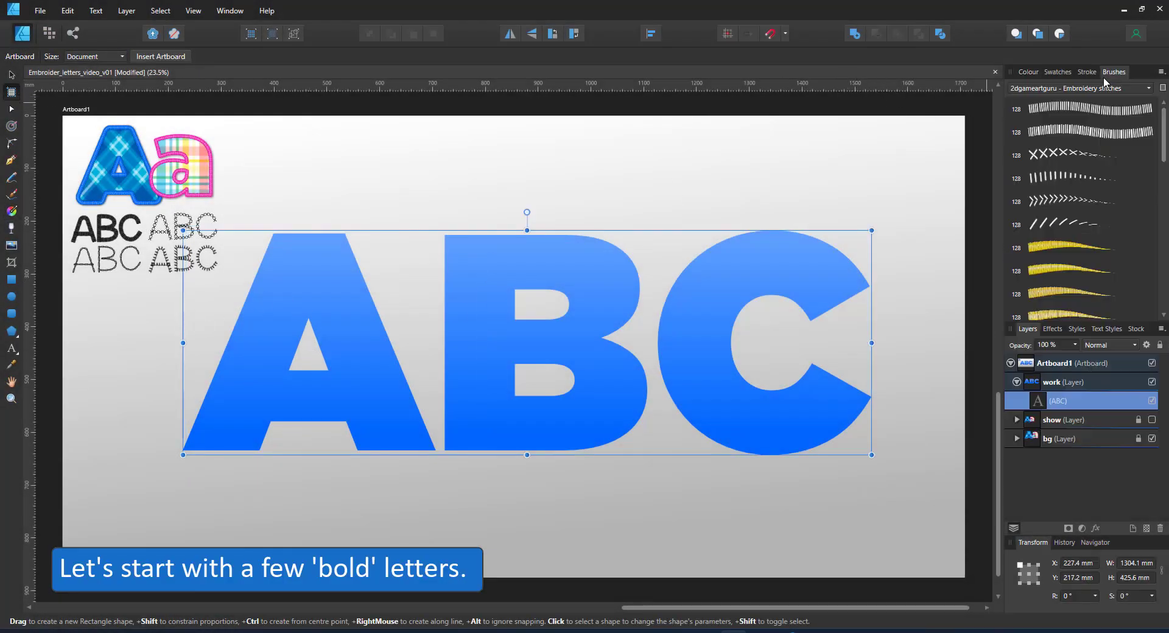
click(1057, 294)
click(11, 74)
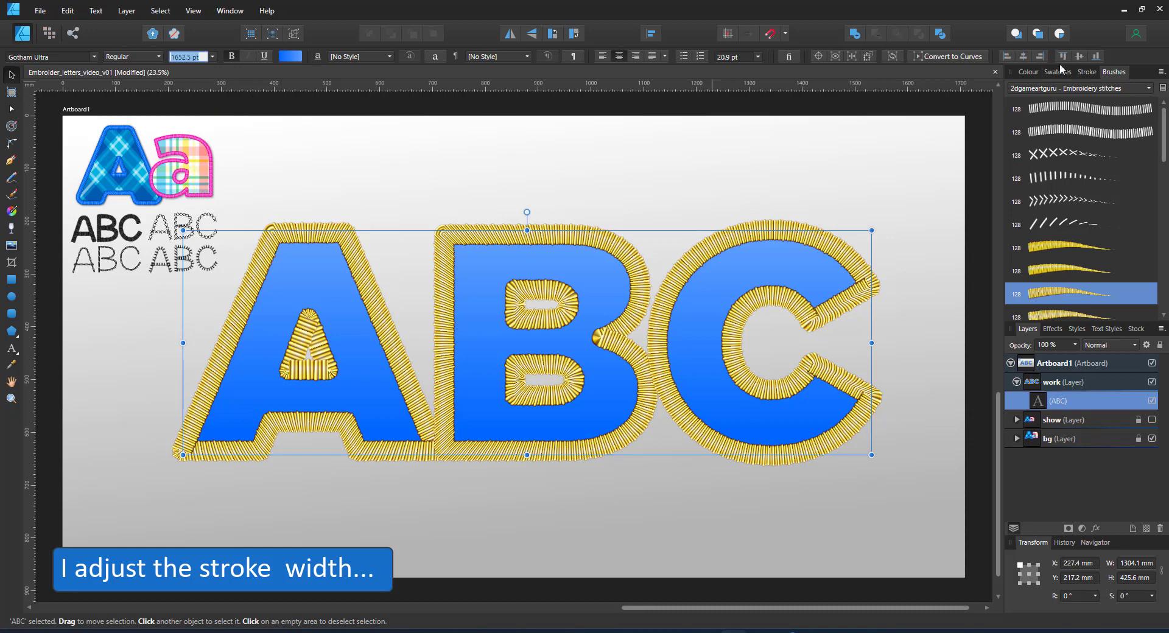
Try a 50 pt stroke width on the ABC text's stitched outline and settle on 64 pt.
click(1087, 72)
click(1134, 109)
text(50)
key(Return)
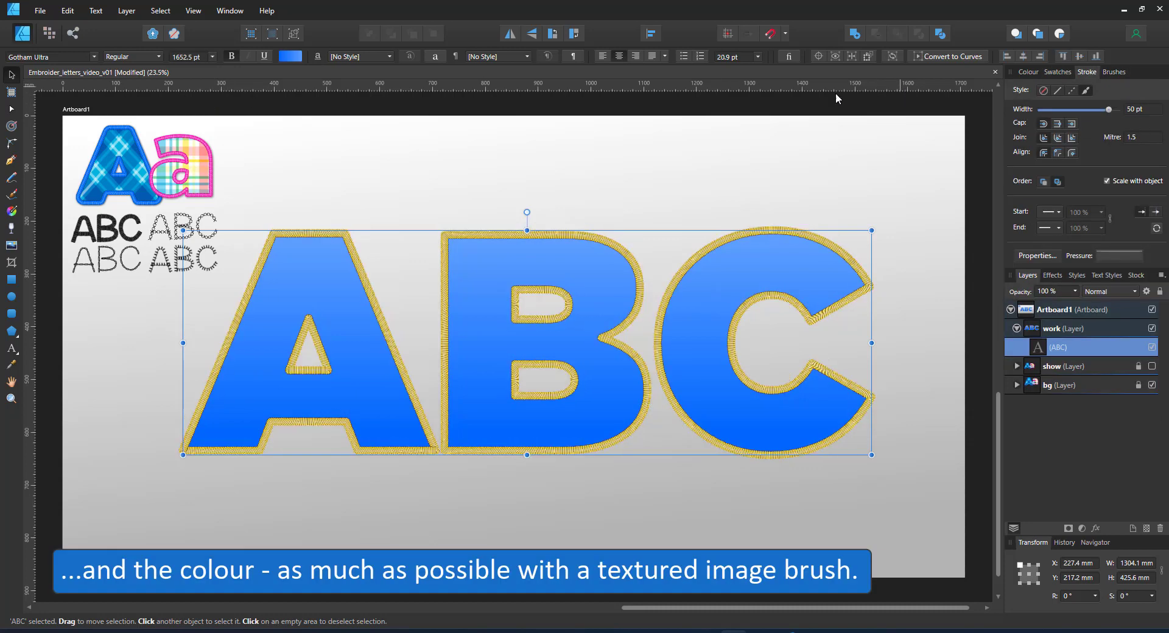
click(1143, 112)
text(64)
key(Return)
Recolour the ABC text's stitched stroke to a dark blue with hue 226, saturation 100 and lightness 33.
click(1035, 71)
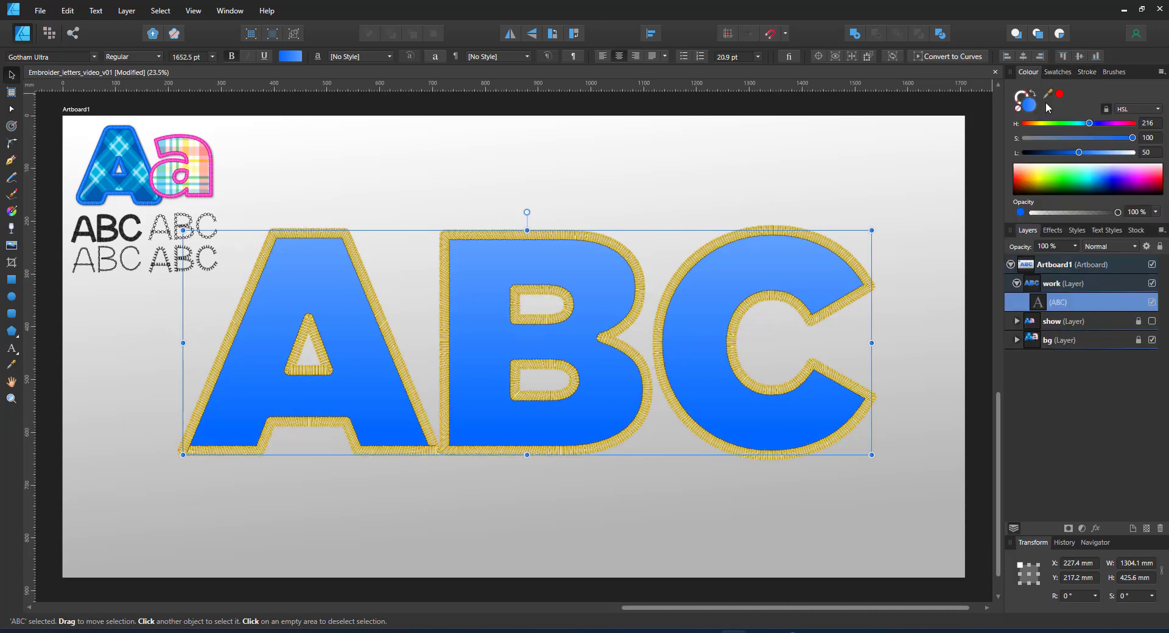
click(1017, 100)
drag(1028, 137, 1014, 137)
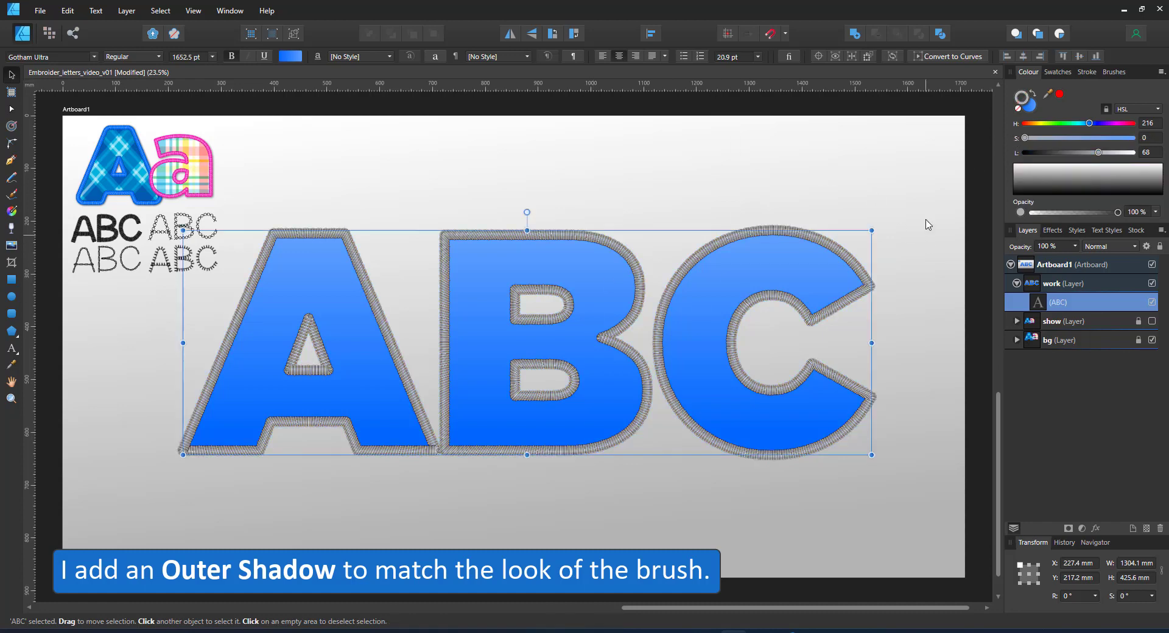
mouse_move(1094, 138)
mouse_down()
mouse_move(1137, 141)
mouse_move(1061, 152)
mouse_move(1092, 127)
mouse_up()
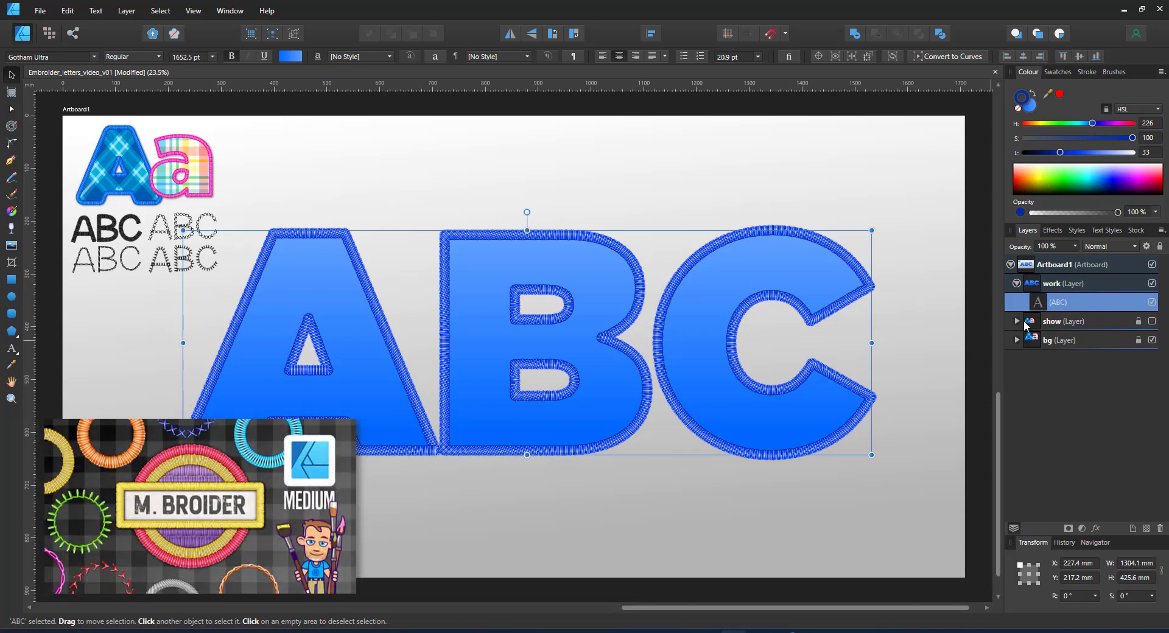
Add an Outer Shadow effect to the ABC text with a radius of 0.9 px and an offset of 9.9 px.
click(1098, 529)
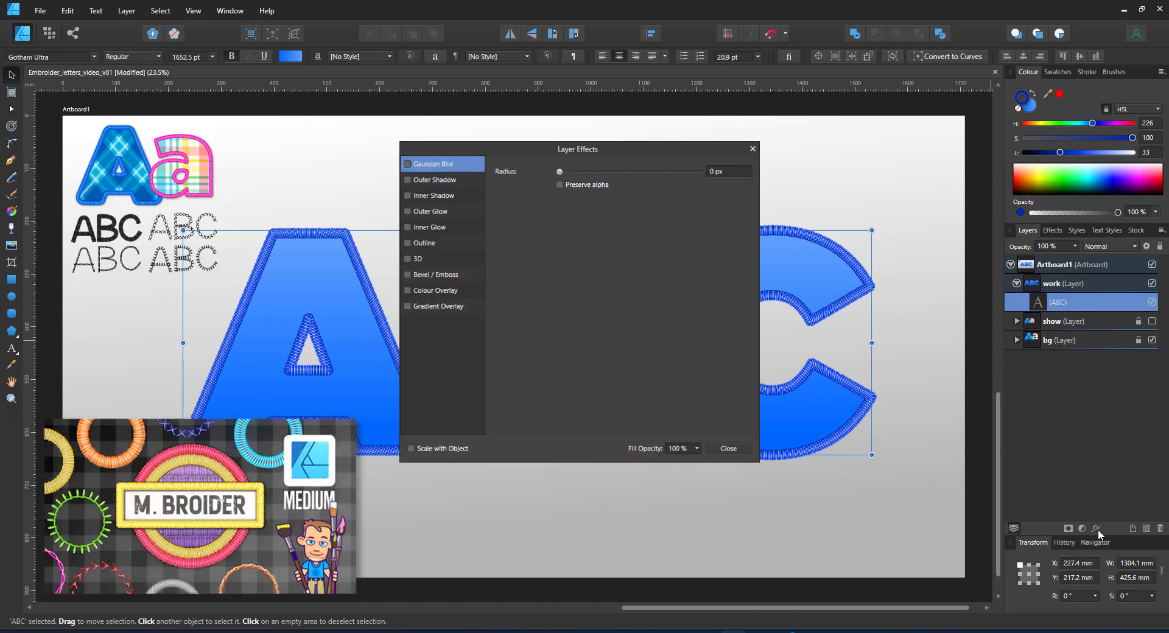
click(408, 179)
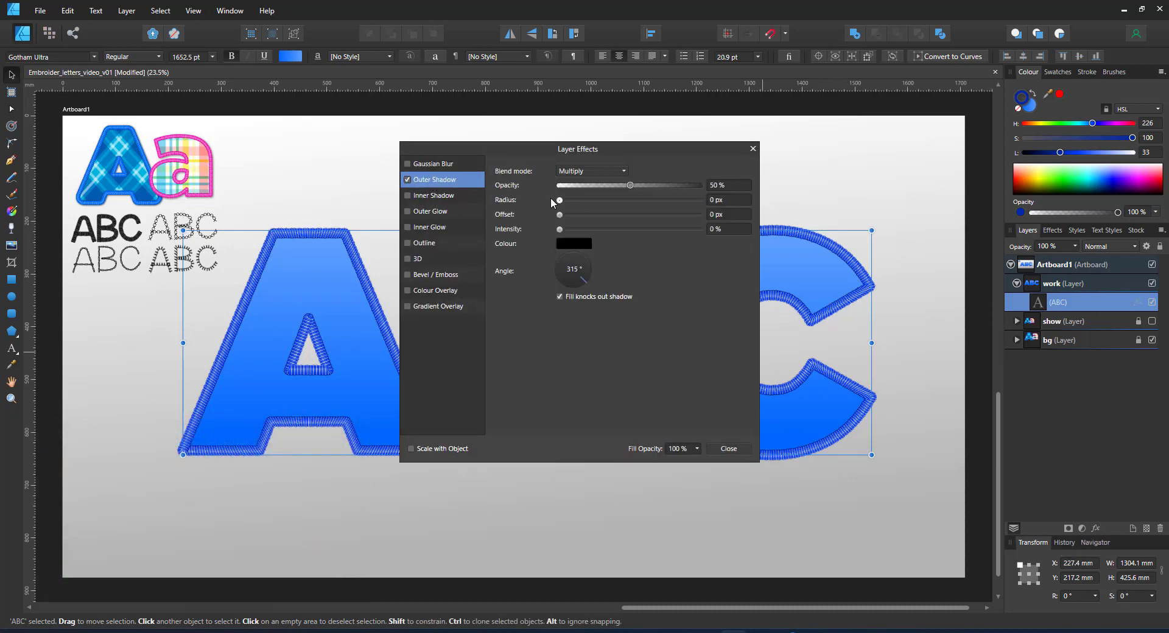
drag(561, 200, 613, 221)
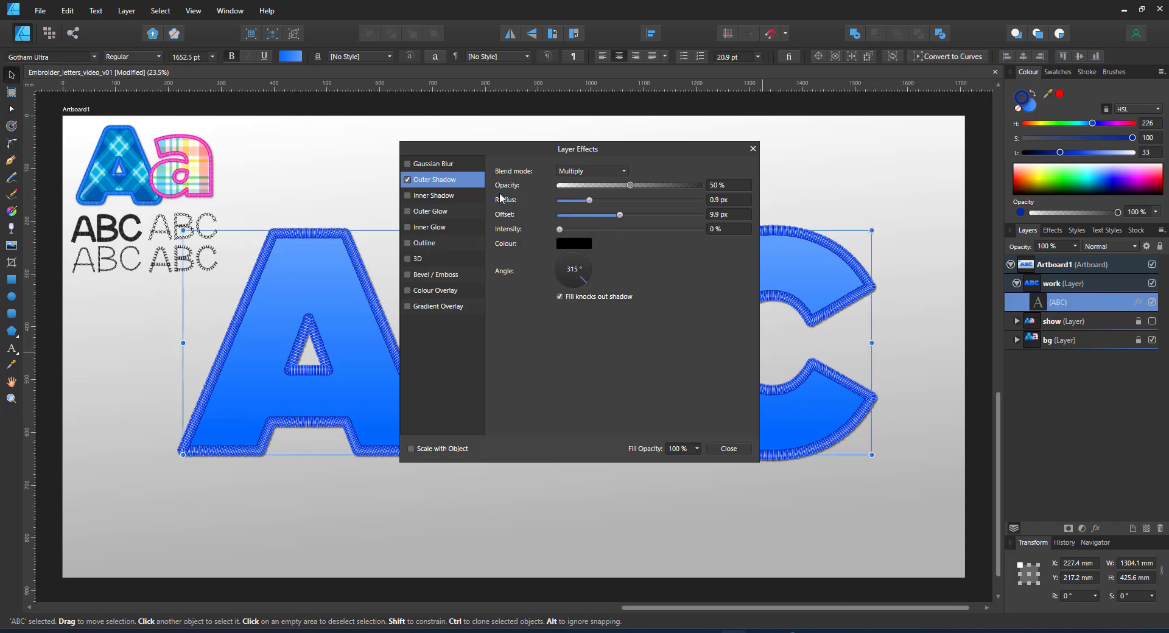
click(754, 148)
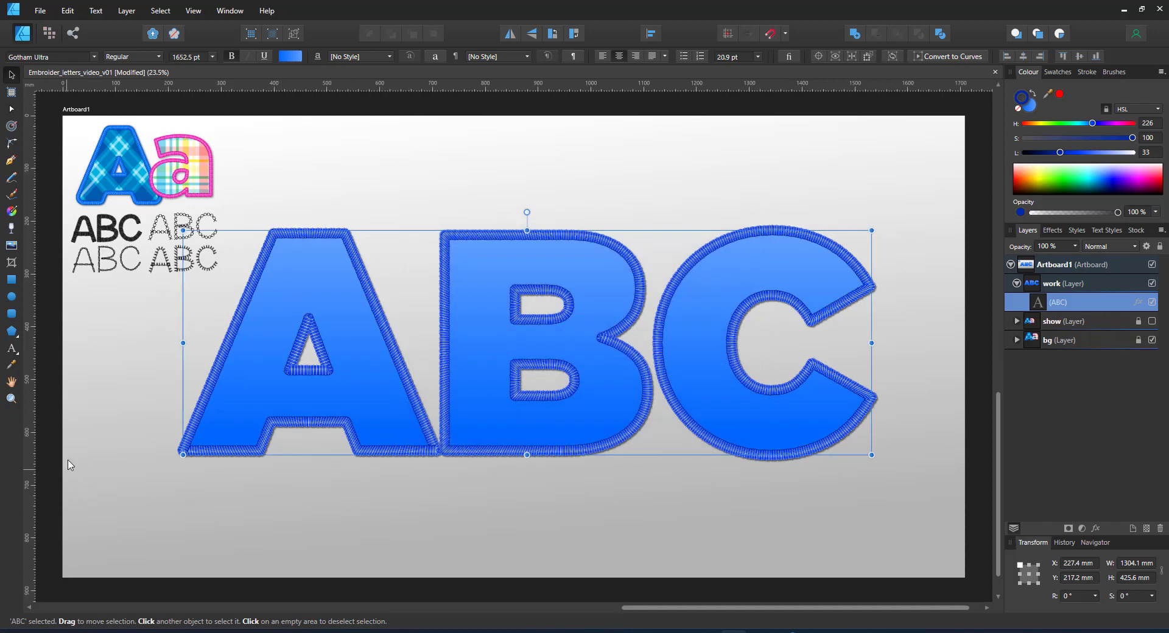
Examine the stitching and shadow along the lower edge of the letter A up close, and return to the full artboard view.
key(z)
drag(174, 437, 198, 484)
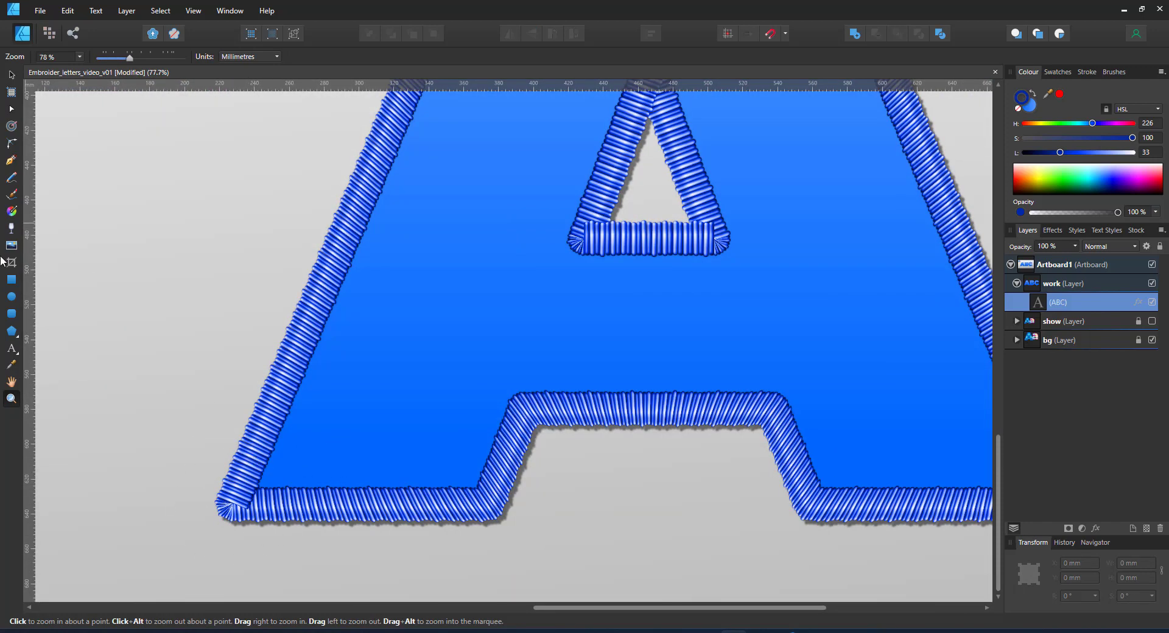
key(ctrl+0)
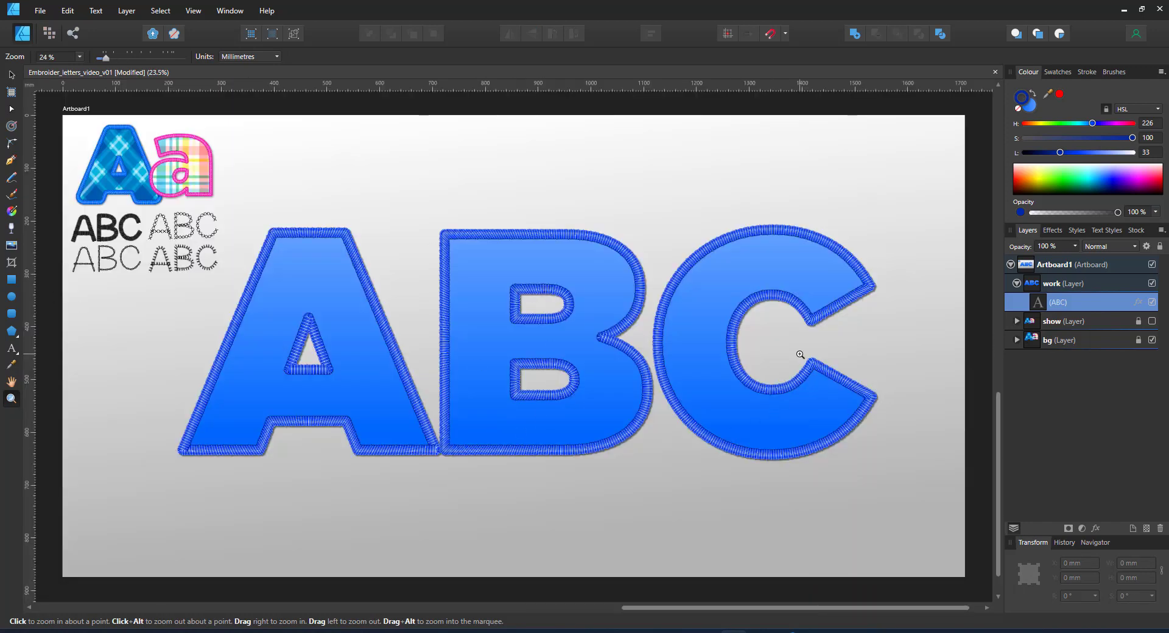
Check the stitching at the tight corners of B and C, and convert the ABC text to curves.
drag(792, 308, 925, 359)
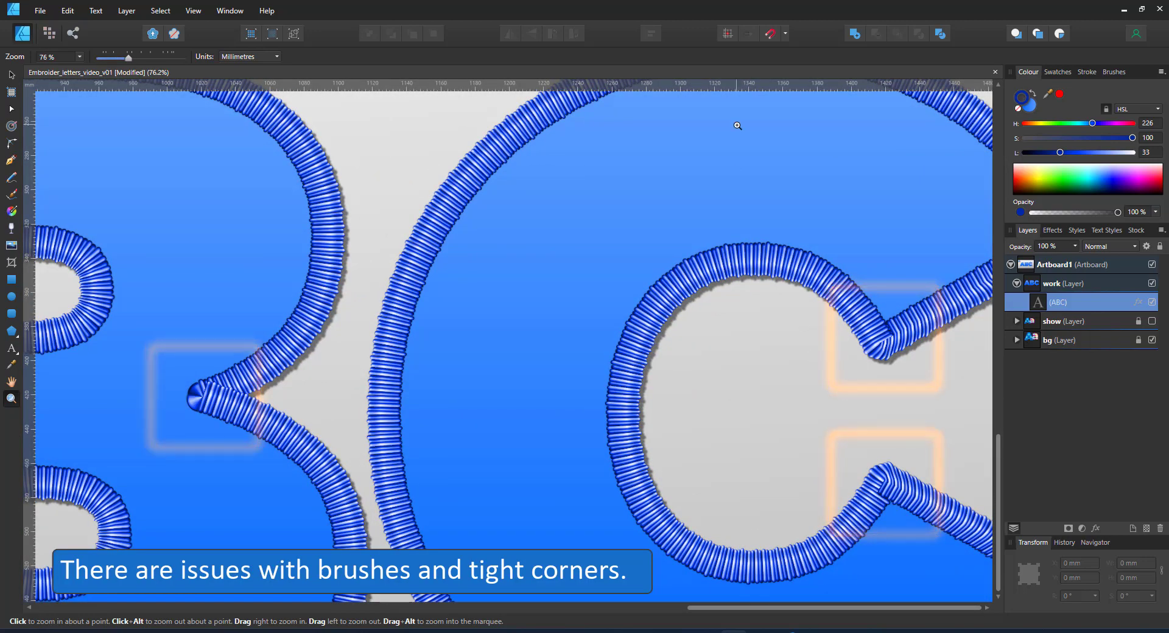
key(ctrl+0)
key(a)
key(v)
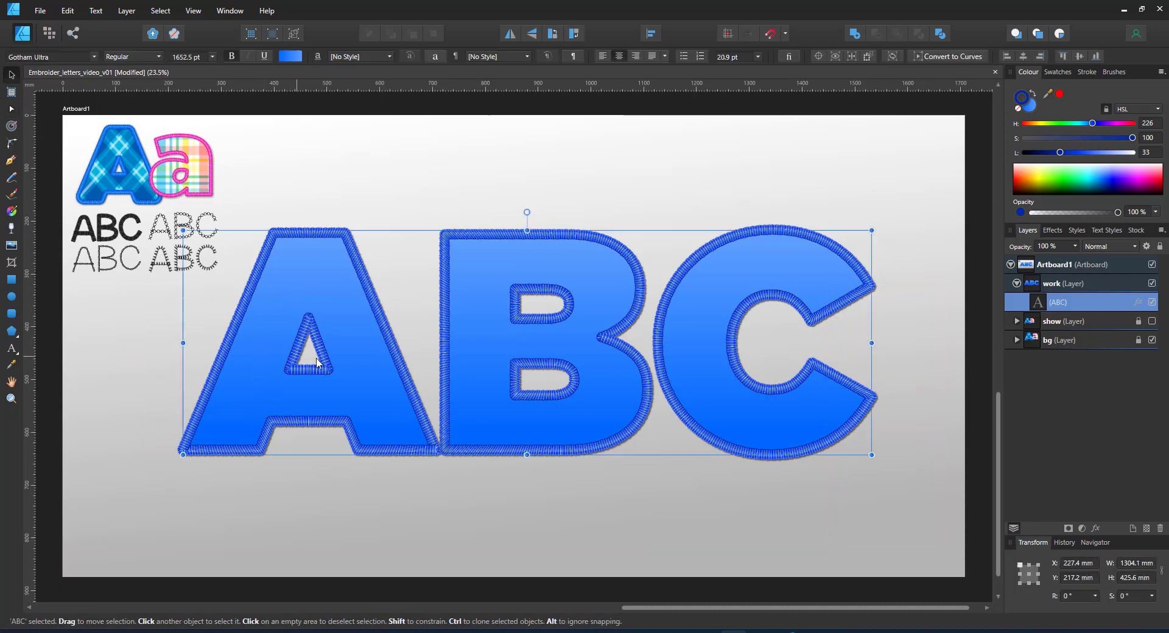
click(944, 54)
Round the corners at the feet and in the inner triangle of the letter A with the Corner tool.
double_click(351, 277)
click(12, 143)
drag(147, 431, 393, 514)
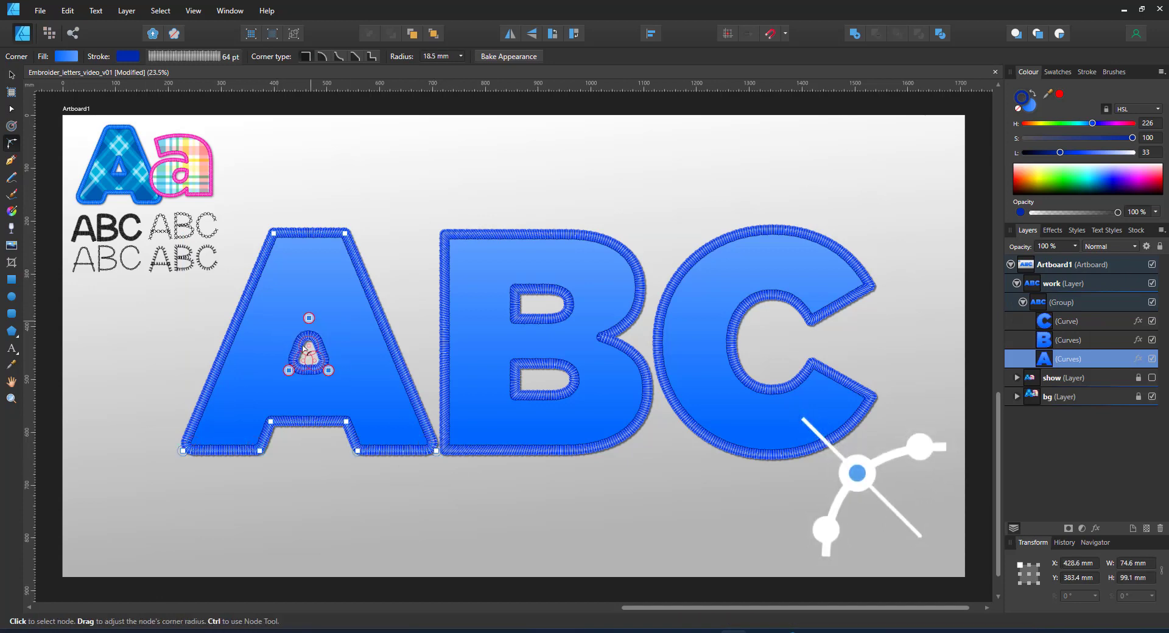
key(ctrl+d)
Round the letter B's left outer corners to about 15.1 mm, and also round its counter corners and the notch between its bowls.
double_click(465, 453)
drag(379, 215, 476, 501)
drag(445, 235, 453, 242)
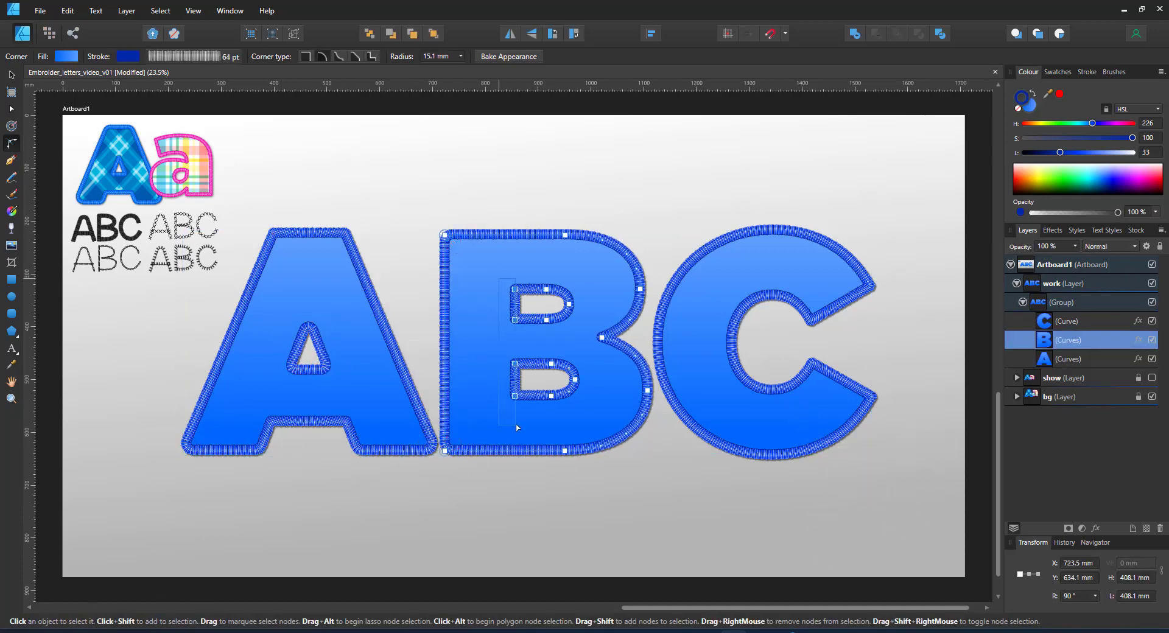
click(809, 358)
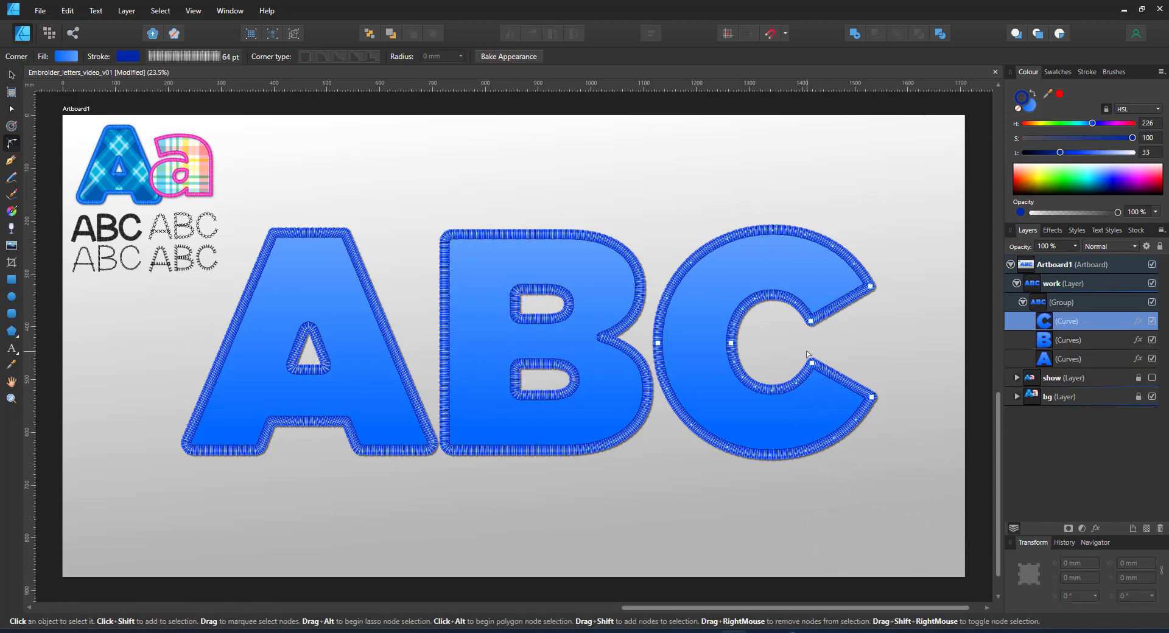
click(604, 338)
drag(603, 337, 611, 337)
Round the two inner corners at the opening of the letter C, leaving nothing selected.
click(757, 434)
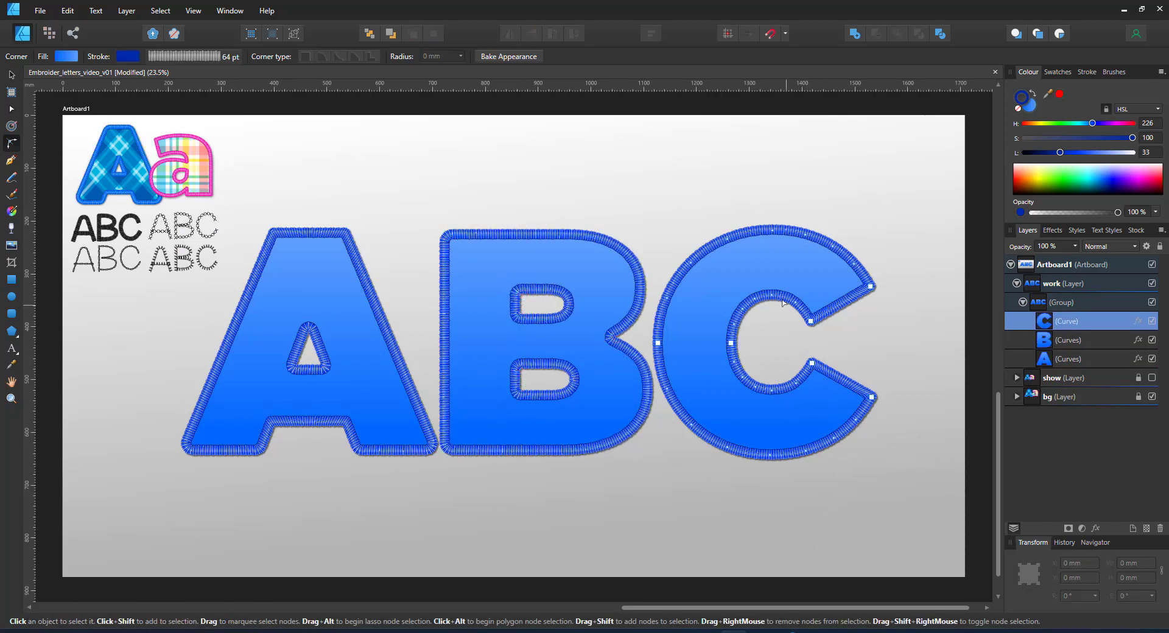
drag(791, 251, 818, 371)
key(ctrl+d)
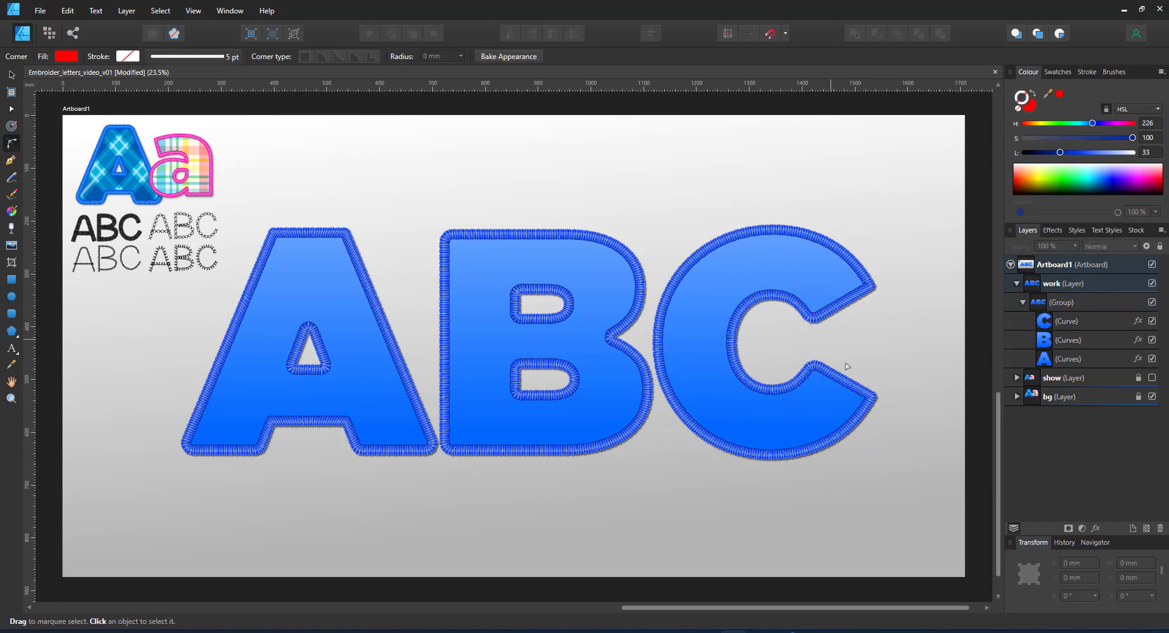
Apply Style 11 from the Chris' checker patterns category to only the letter C.
click(11, 74)
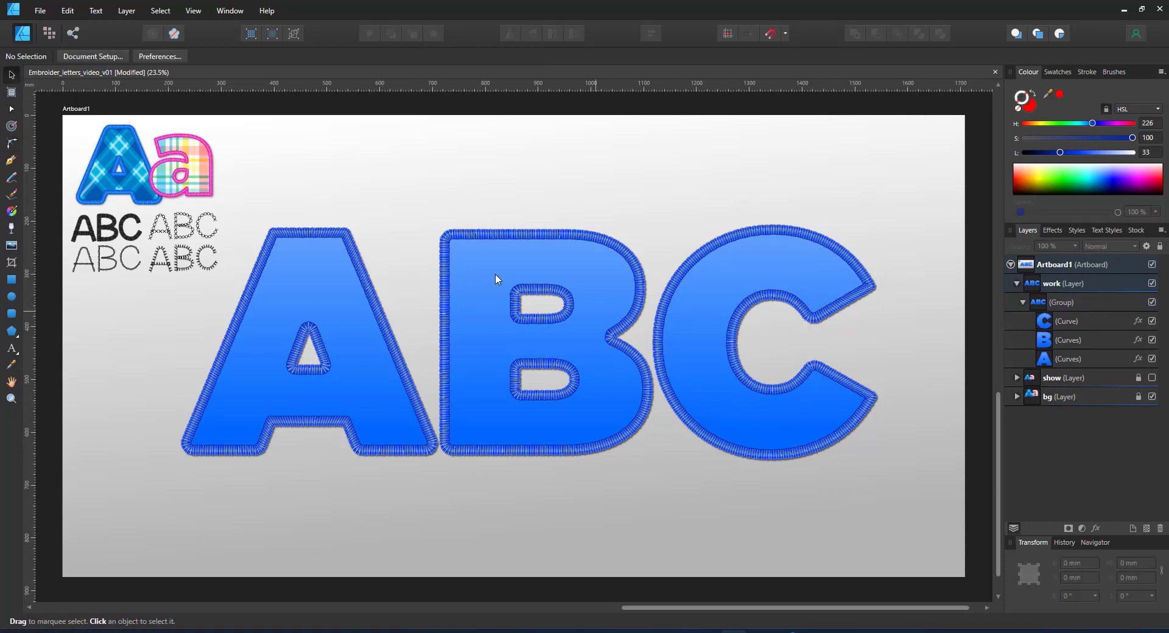
click(554, 266)
click(1077, 230)
click(1106, 358)
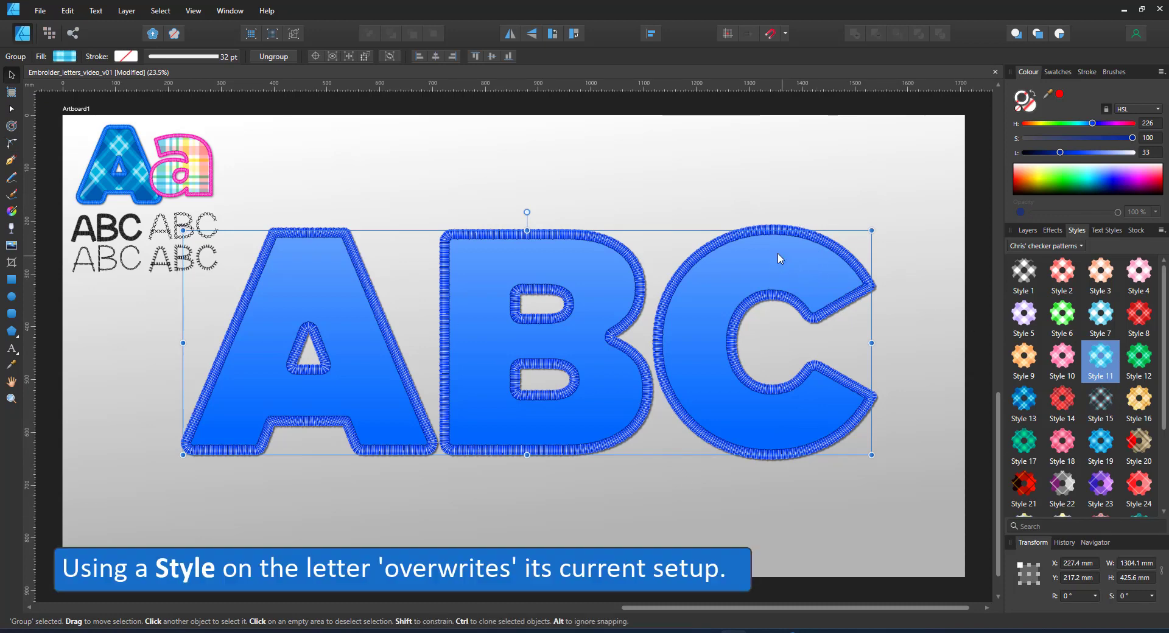
drag(716, 298, 716, 298)
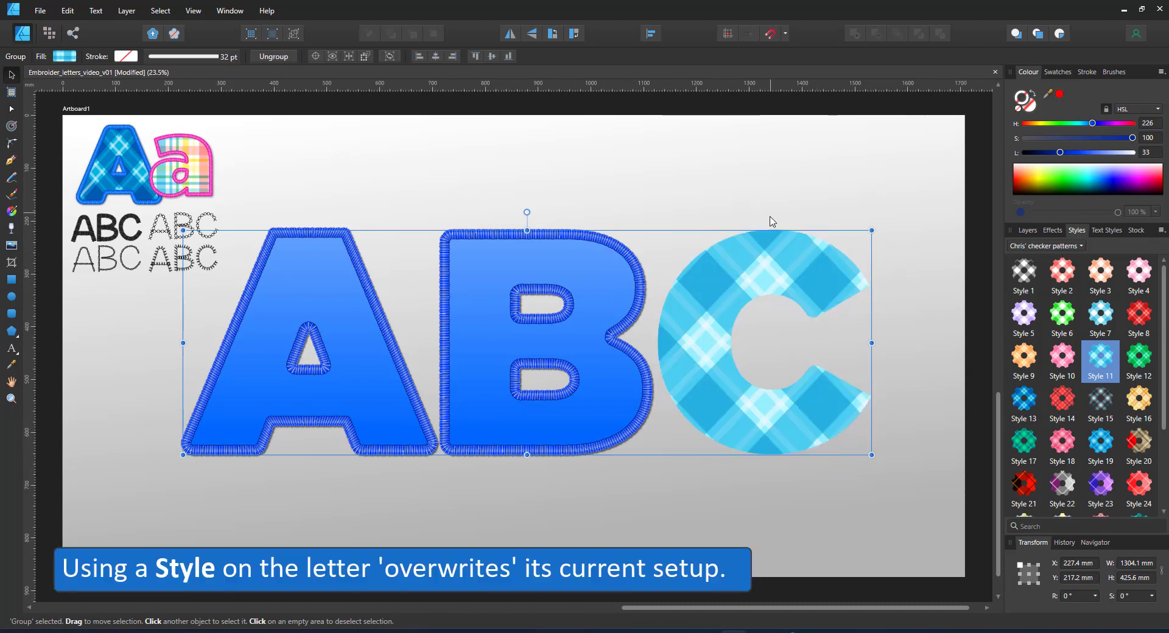
Give the letter C a dense embroidery stitch brush stroke from the 2dgameartguru - Embroidery stitches set with a width of 64 pt.
double_click(751, 284)
click(1115, 72)
click(1070, 293)
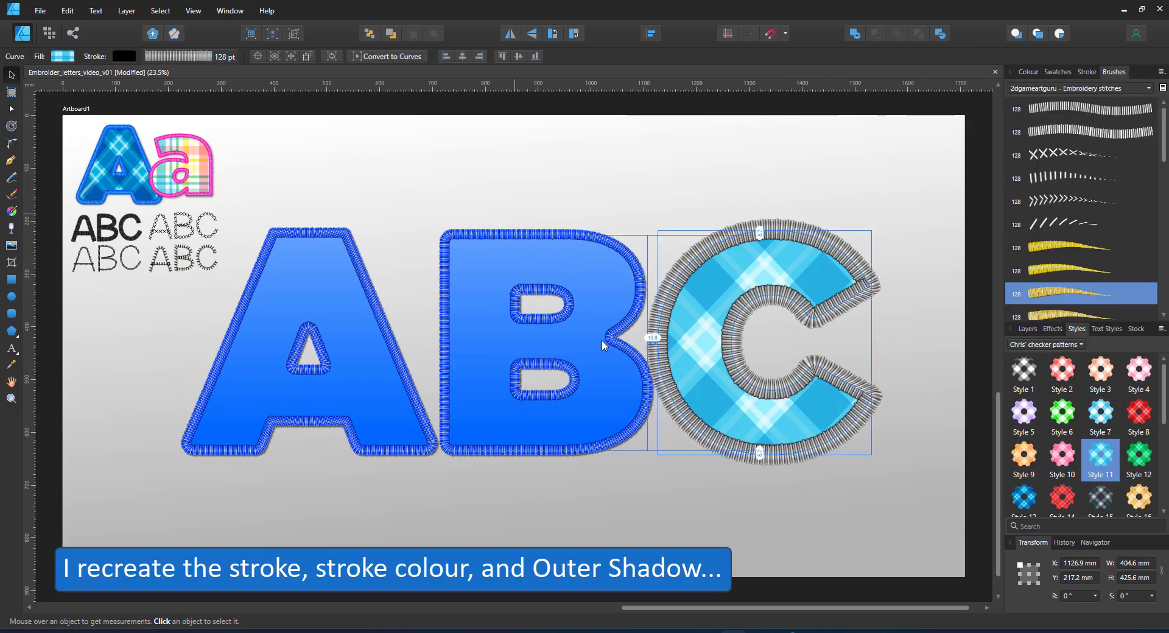
click(207, 60)
click(230, 103)
text(64)
key(Return)
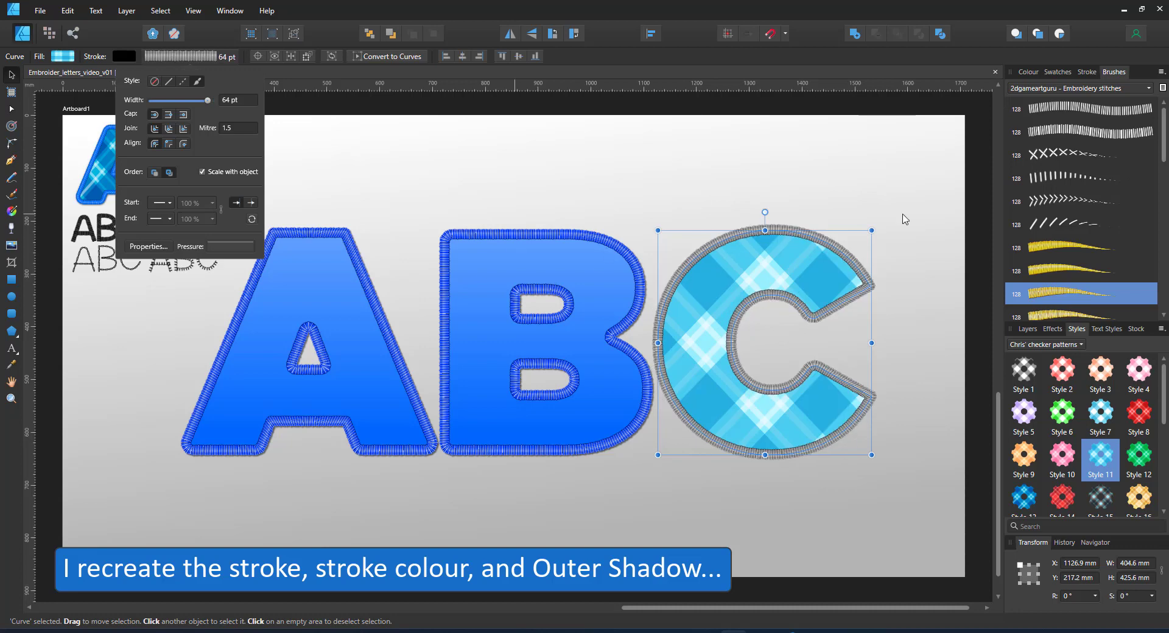
Recolour the letter C's stitched stroke with the recently used dark blue.
click(1057, 72)
key(alt)
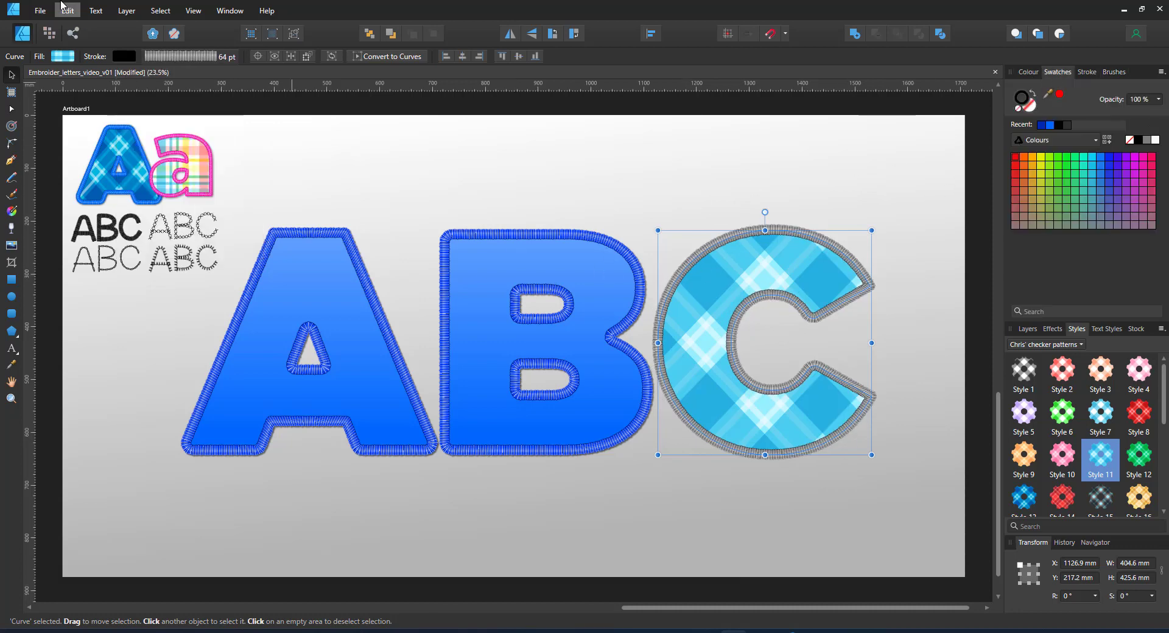
click(787, 222)
click(844, 272)
key(alt)
ctrl+click(850, 266)
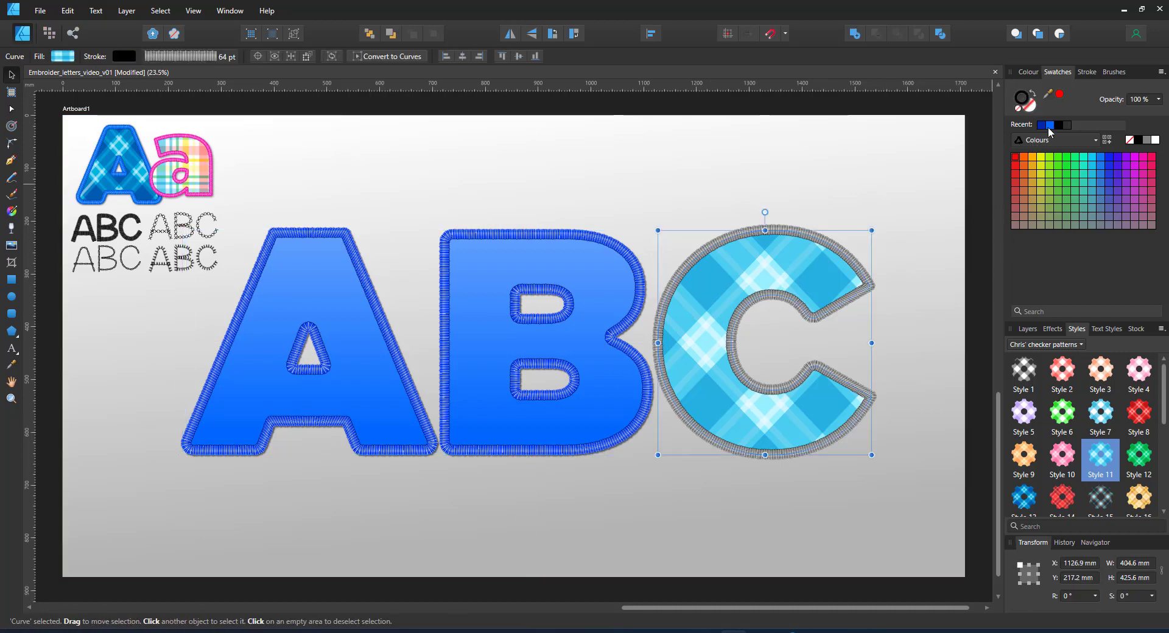
click(1050, 126)
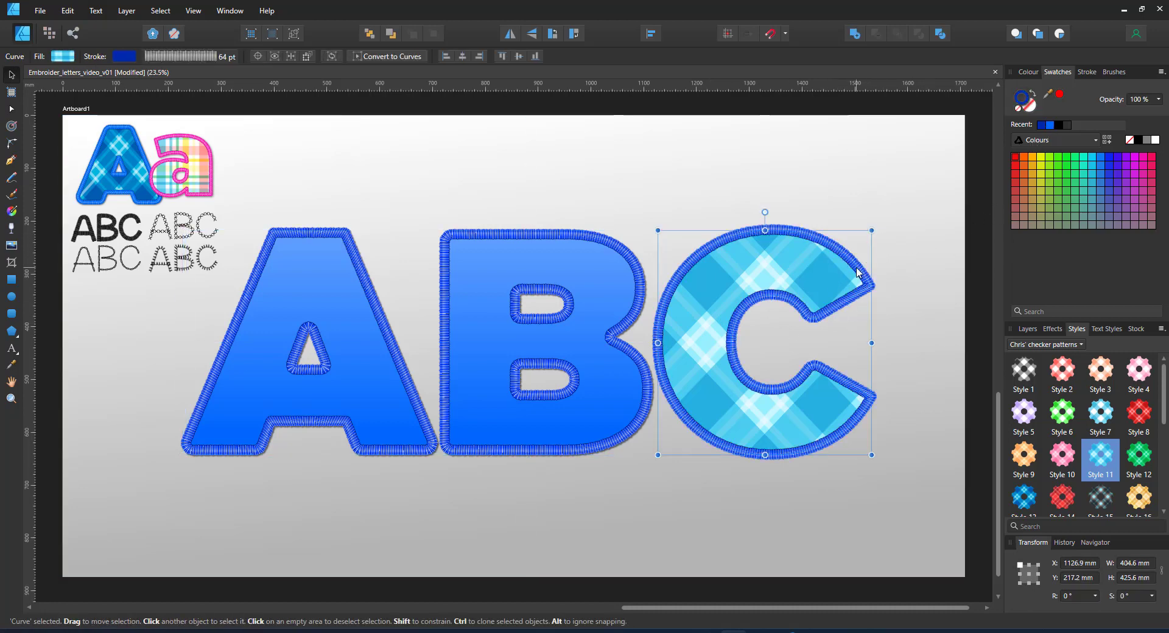
Add an offset Outer Shadow effect to the letter C and set its stroke colour's hue to 201.
click(1053, 329)
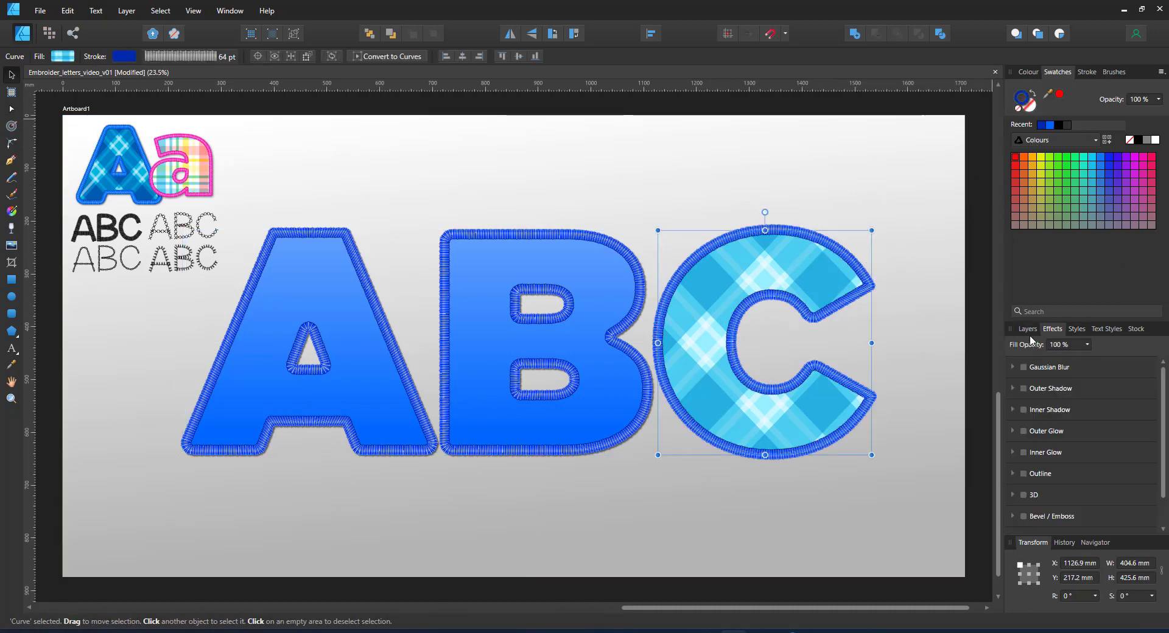
click(1029, 335)
click(1096, 528)
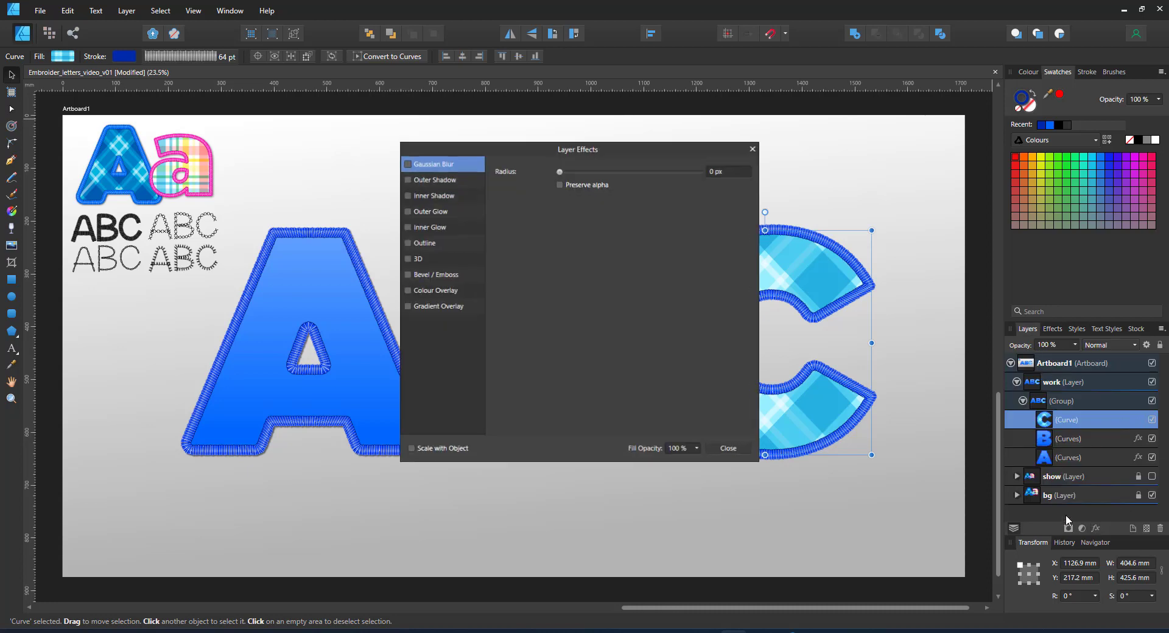
click(410, 181)
drag(568, 201, 619, 215)
click(753, 148)
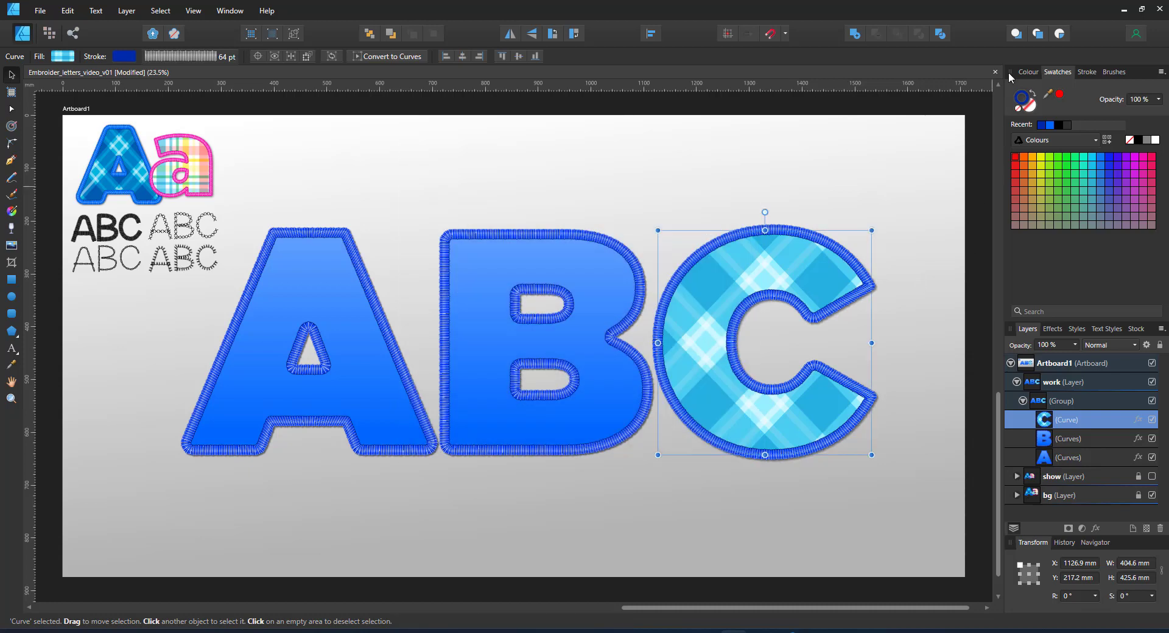
click(1029, 72)
drag(1091, 125, 1086, 123)
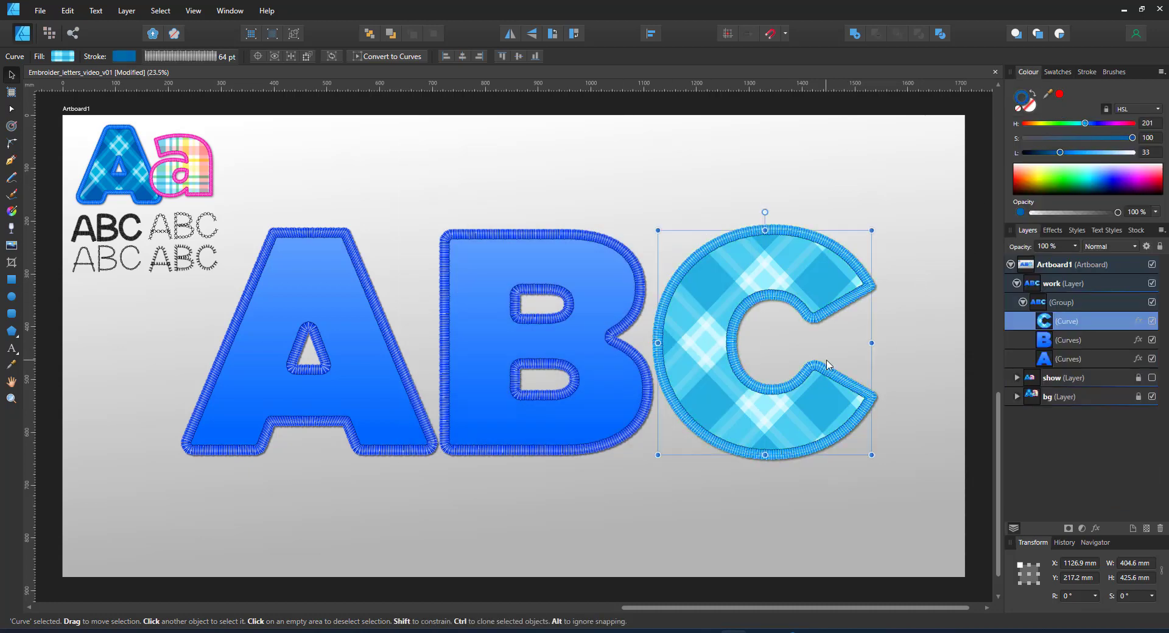
Create a new styles category and save the letter C's checker fill, stitched stroke and shadow in it as a style.
click(1082, 232)
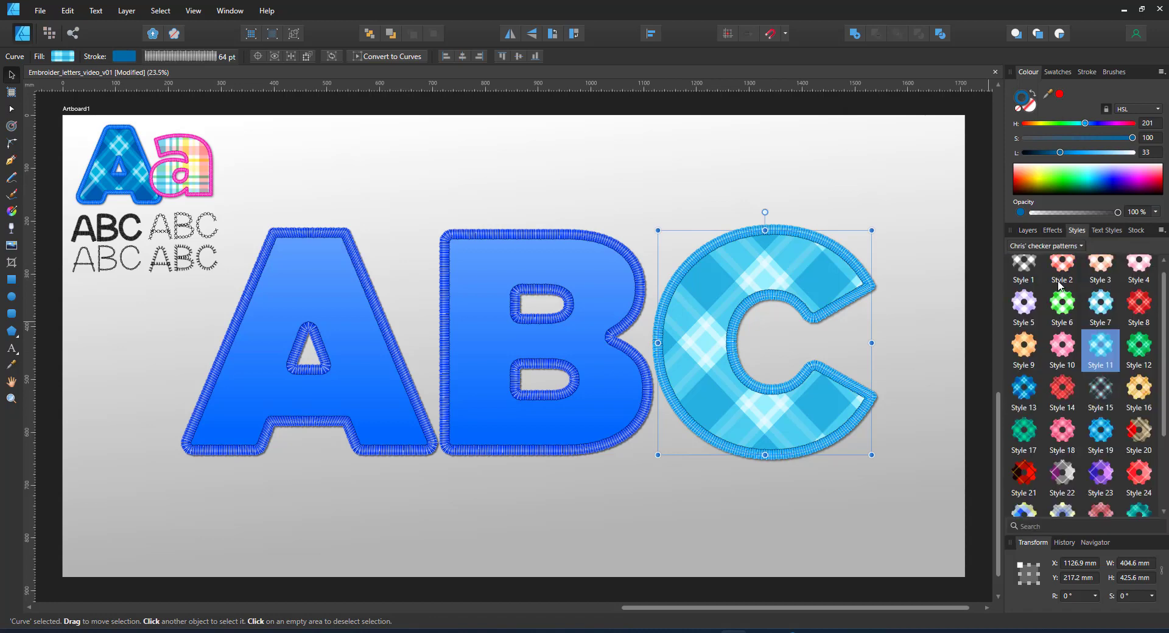
click(1161, 233)
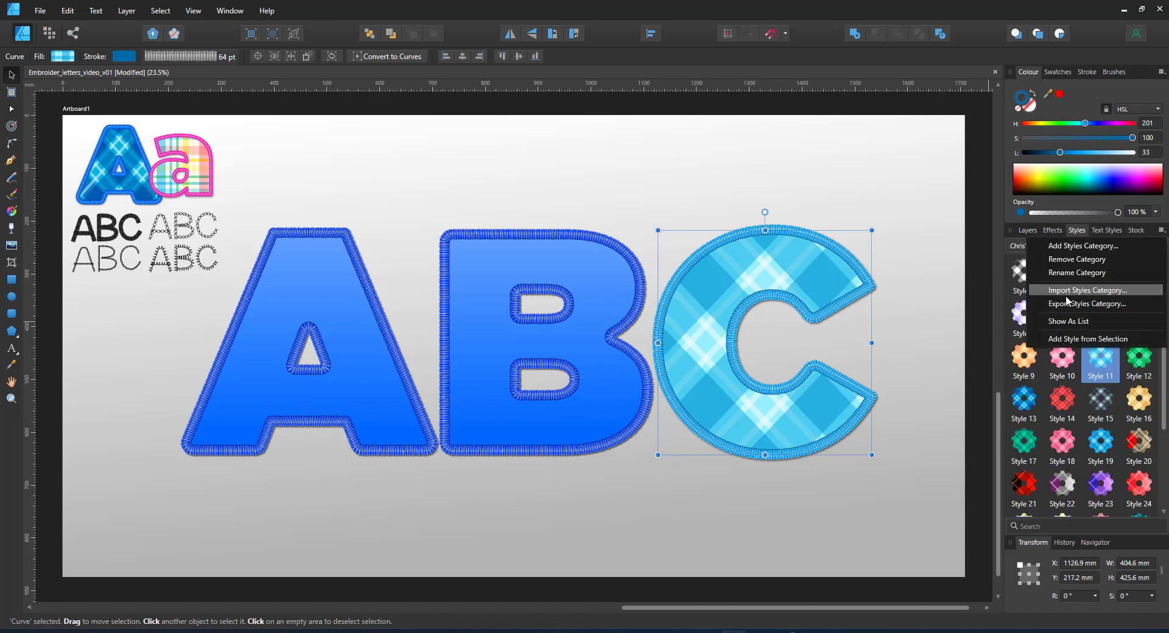
click(1070, 254)
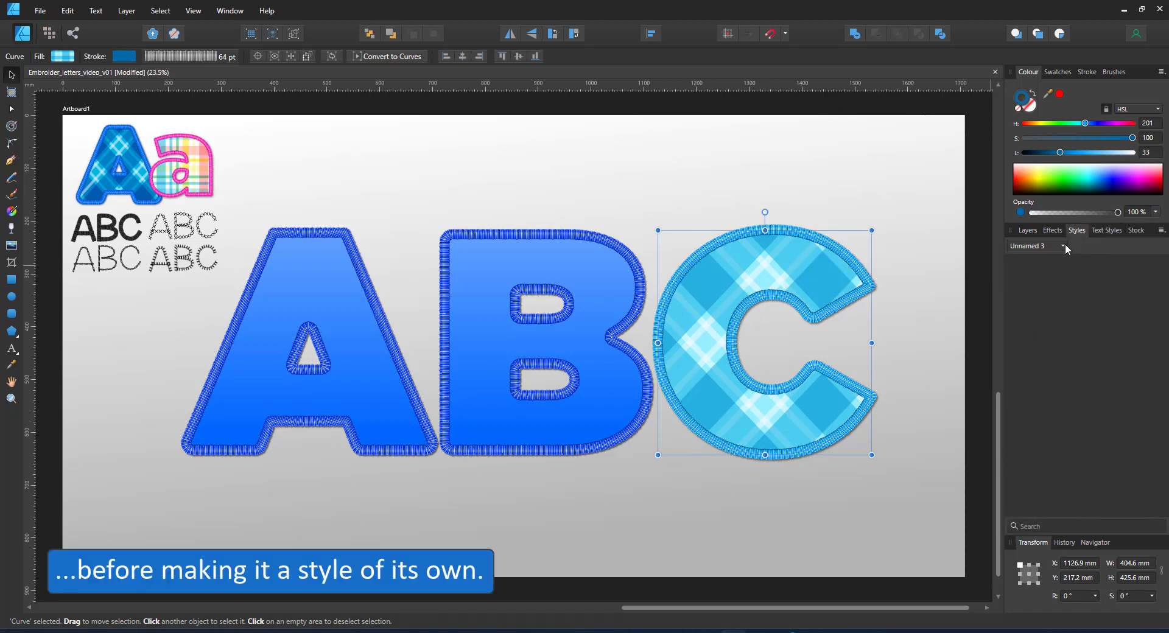
click(1162, 230)
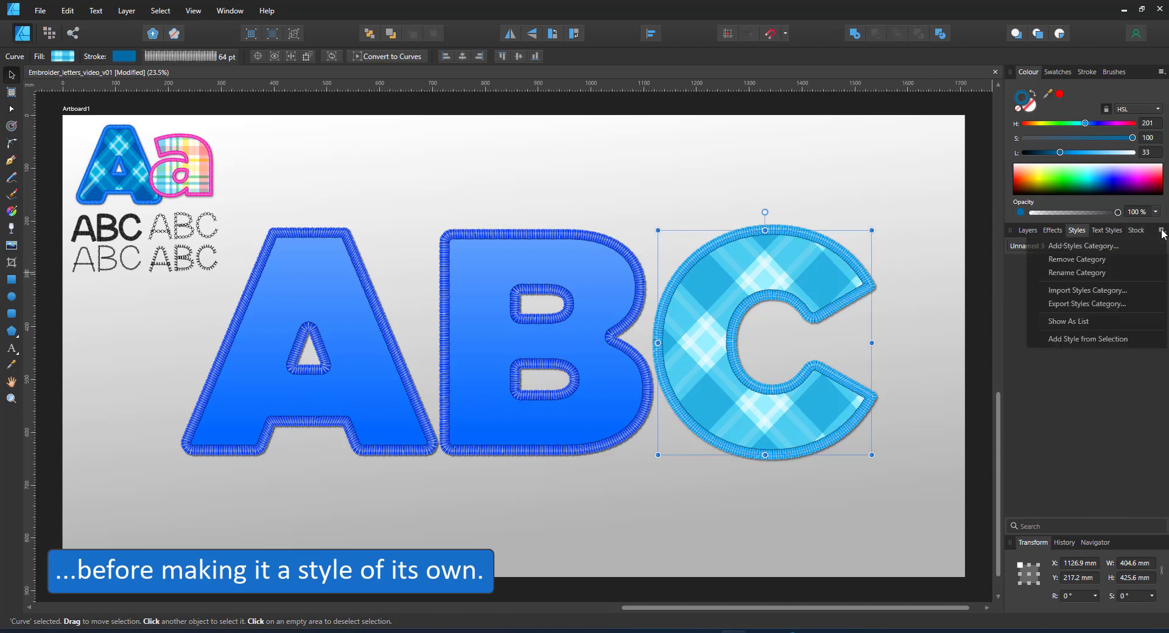
click(1076, 339)
Apply the saved Style 1 to the letter B.
click(565, 305)
click(1026, 274)
click(298, 351)
click(1026, 274)
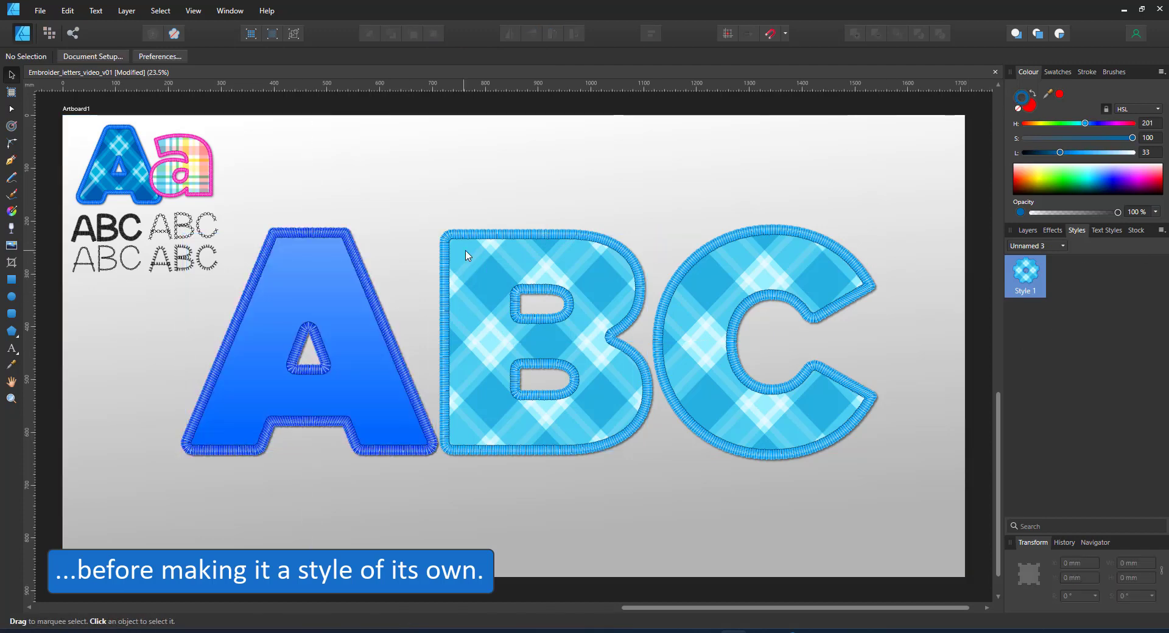
Copy the letter B's appearance onto the letter A with Paste Style.
click(469, 261)
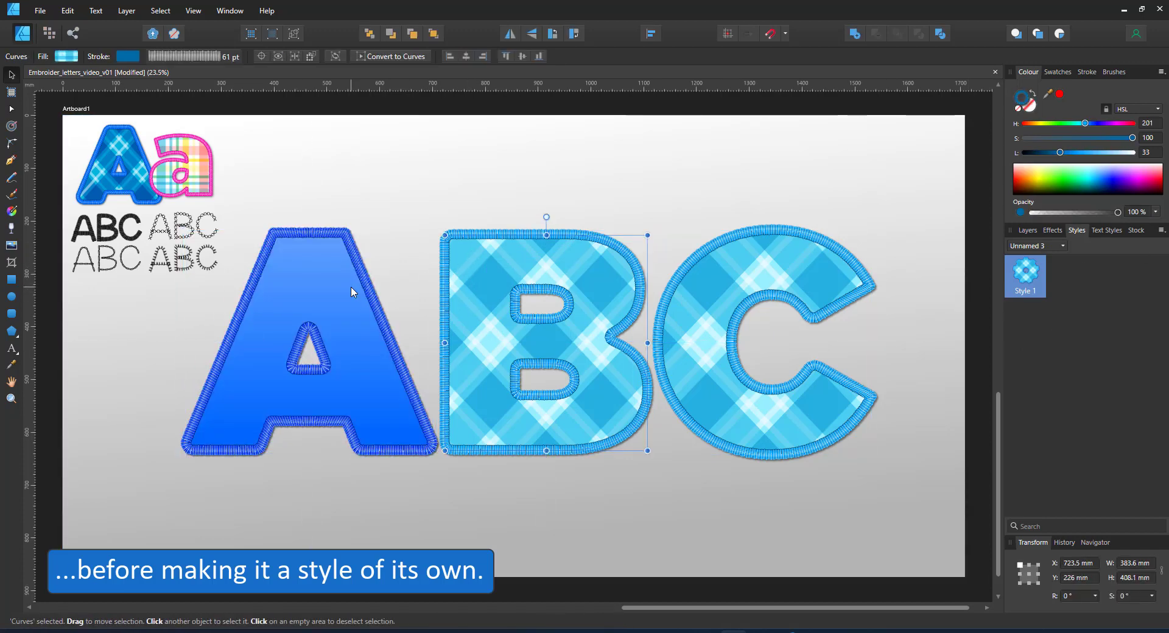
click(351, 292)
click(68, 10)
click(71, 98)
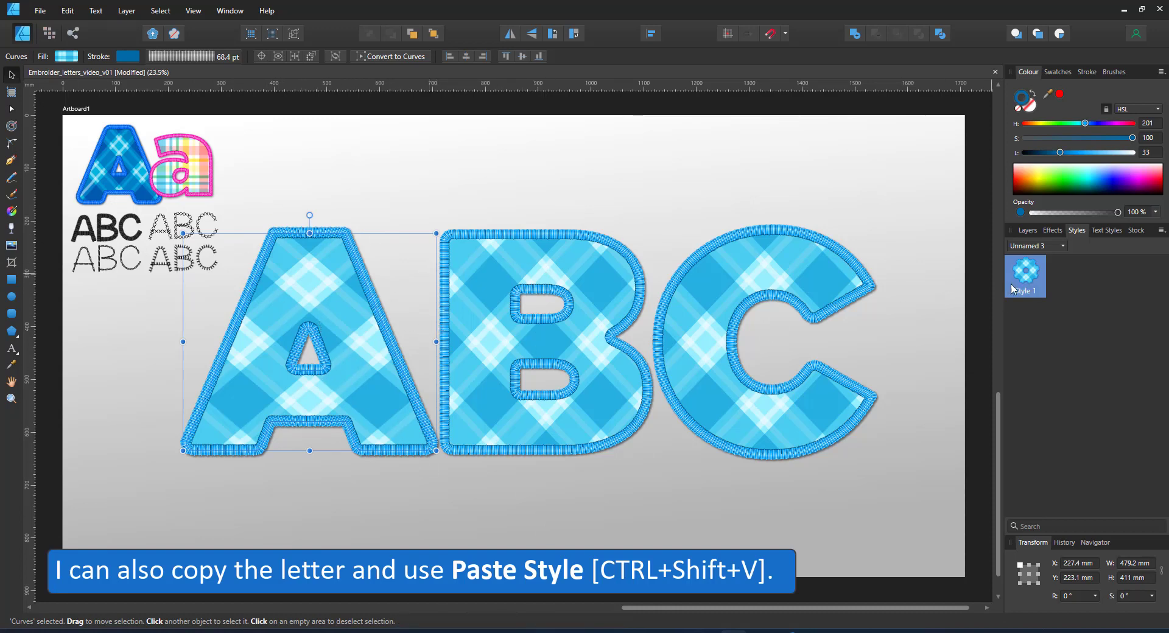
key(ctrl+c)
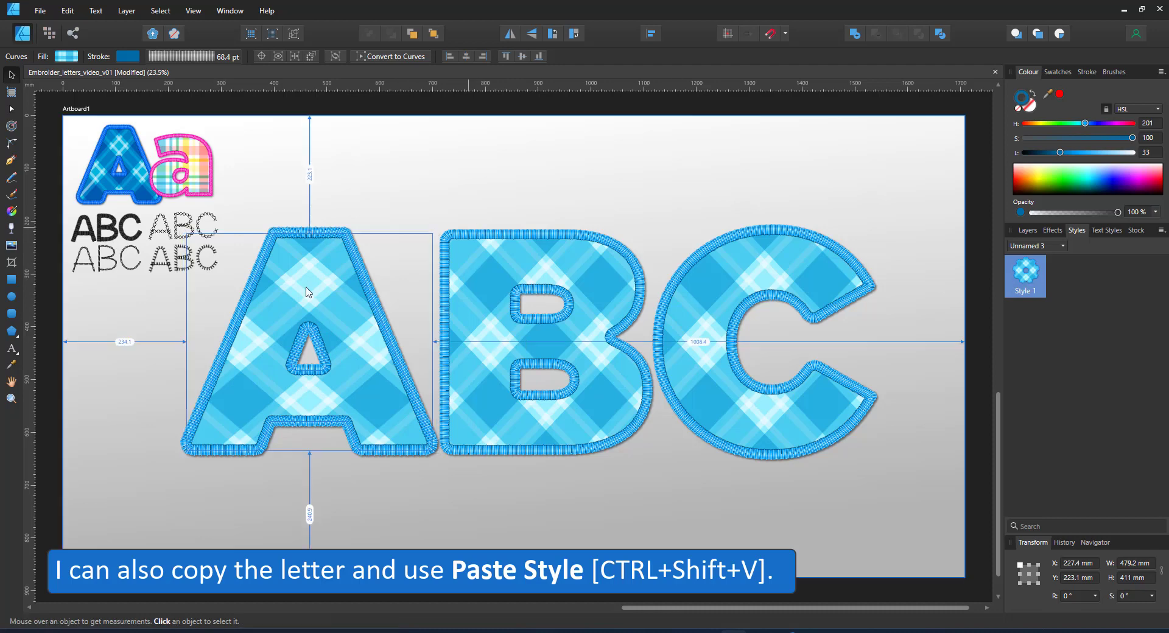
Rotate the checker fills of the letters A, B and C with the Fill tool so the pattern runs horizontally and vertically.
click(13, 214)
drag(289, 295, 419, 318)
drag(496, 340, 641, 352)
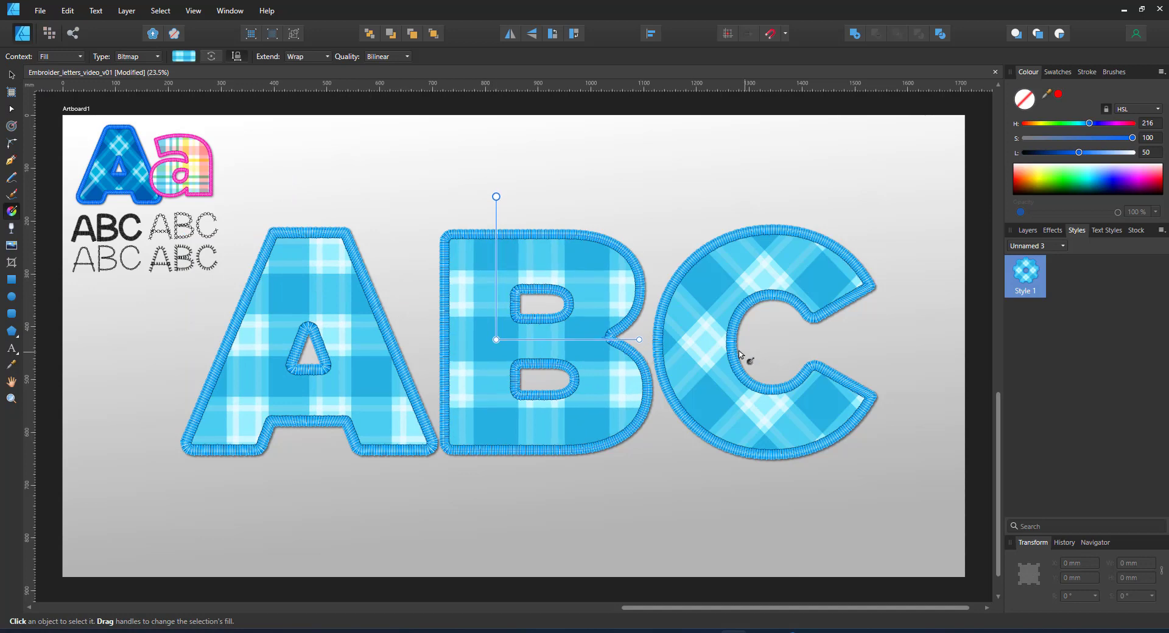
drag(716, 338, 850, 378)
click(12, 76)
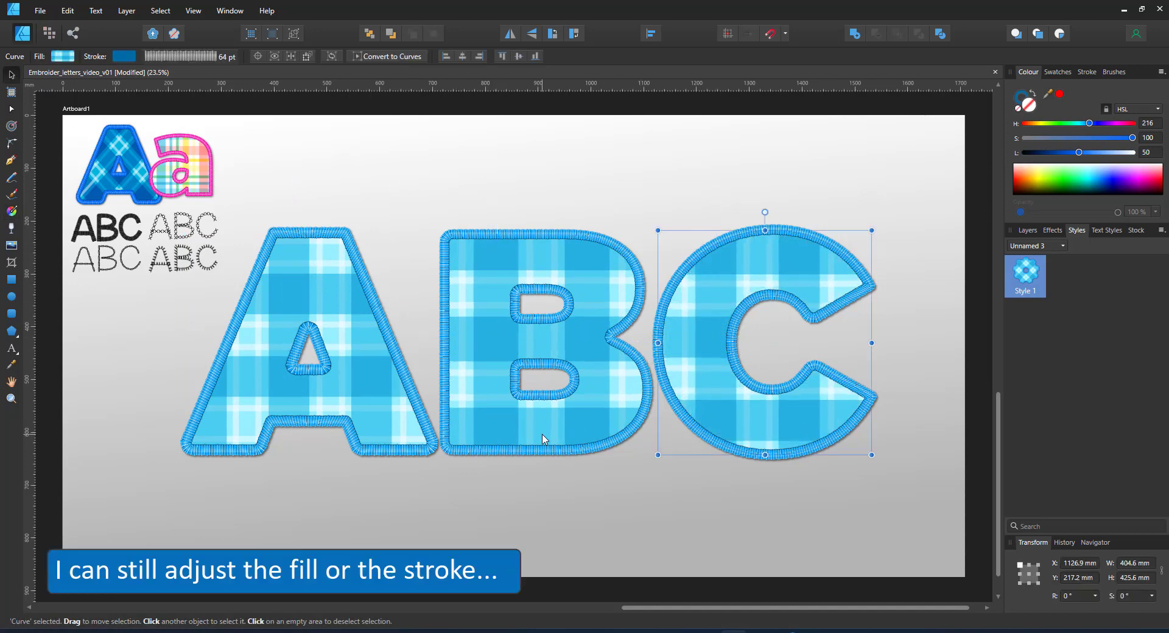
Add a lowercase "a" as Gotham Ultra text and place it overlapping the lower parts of the letters A and B.
click(919, 171)
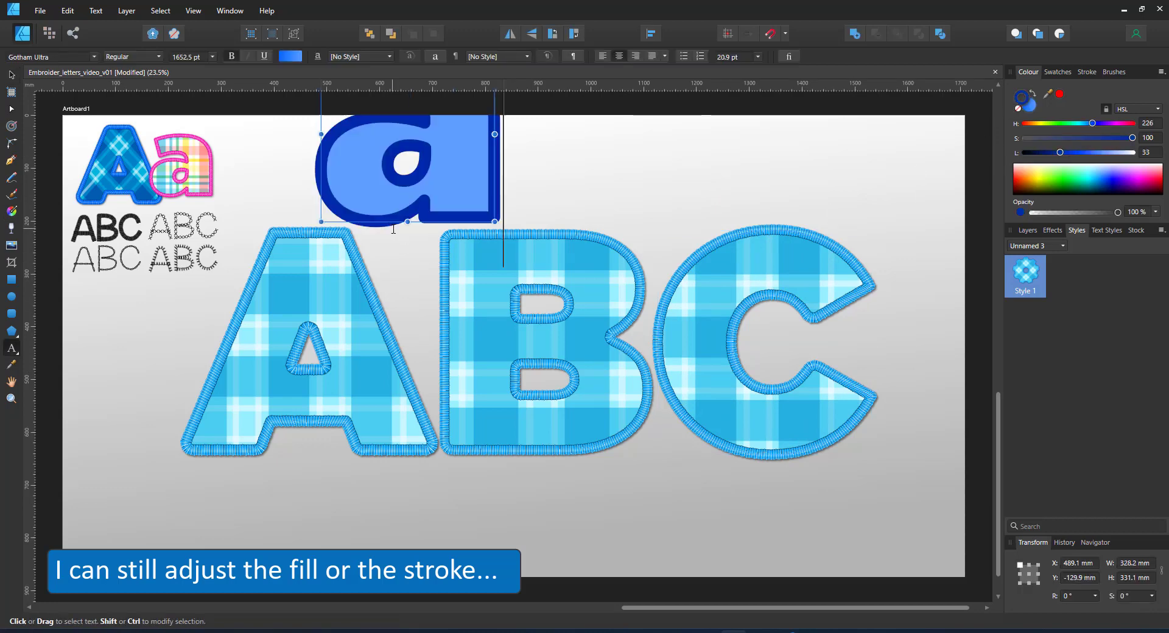
click(12, 74)
drag(457, 170, 477, 475)
Apply the saved Style 1 to the lowercase a, and straighten and enlarge its checker fill.
click(688, 378)
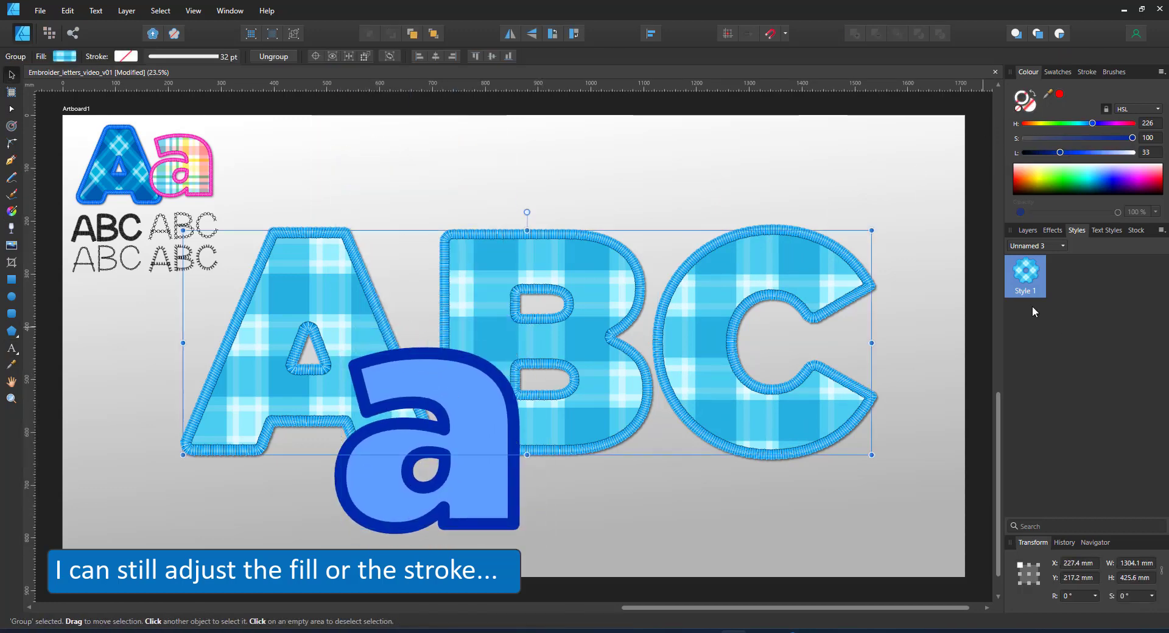
drag(1026, 295, 458, 402)
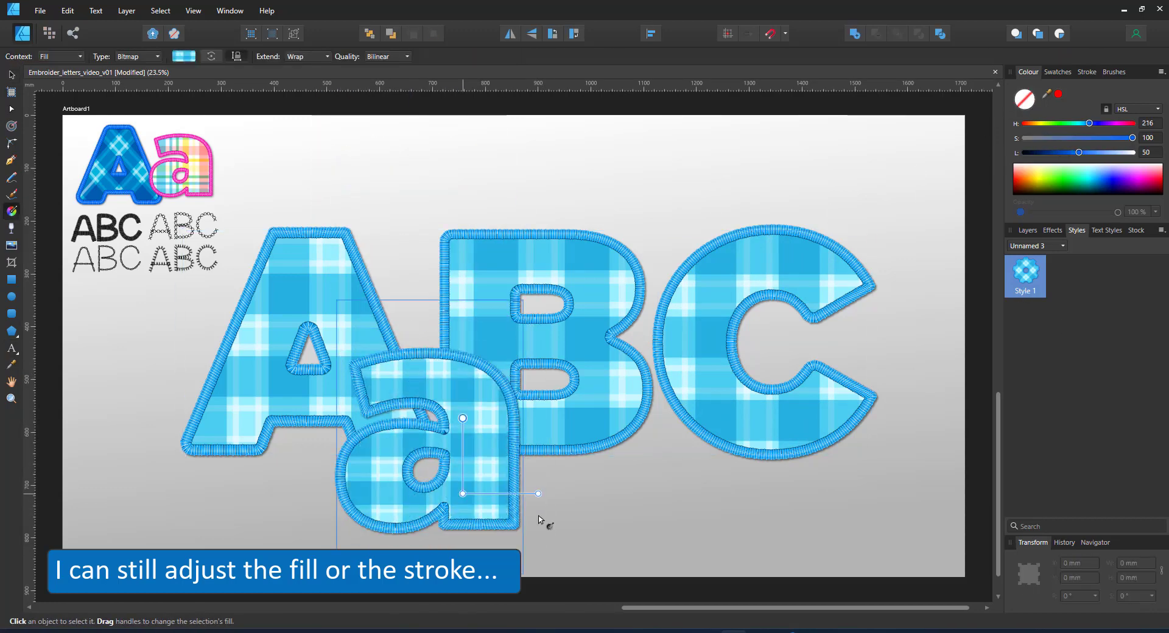
drag(541, 517, 597, 479)
drag(460, 363, 335, 357)
key(ctrl+z)
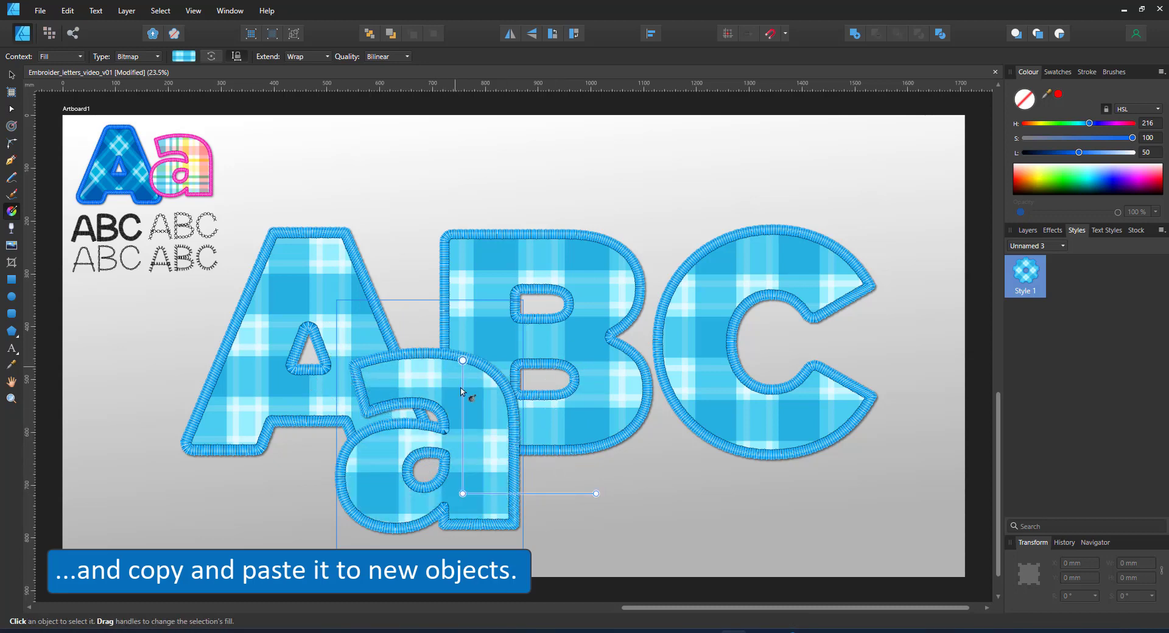
click(16, 78)
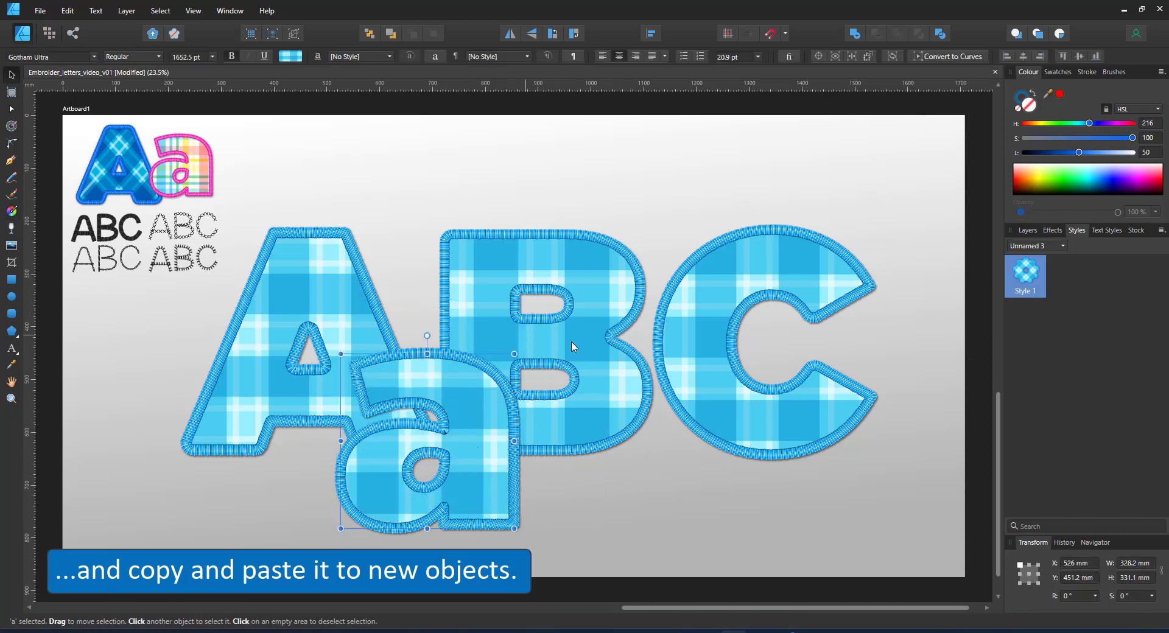
click(1024, 231)
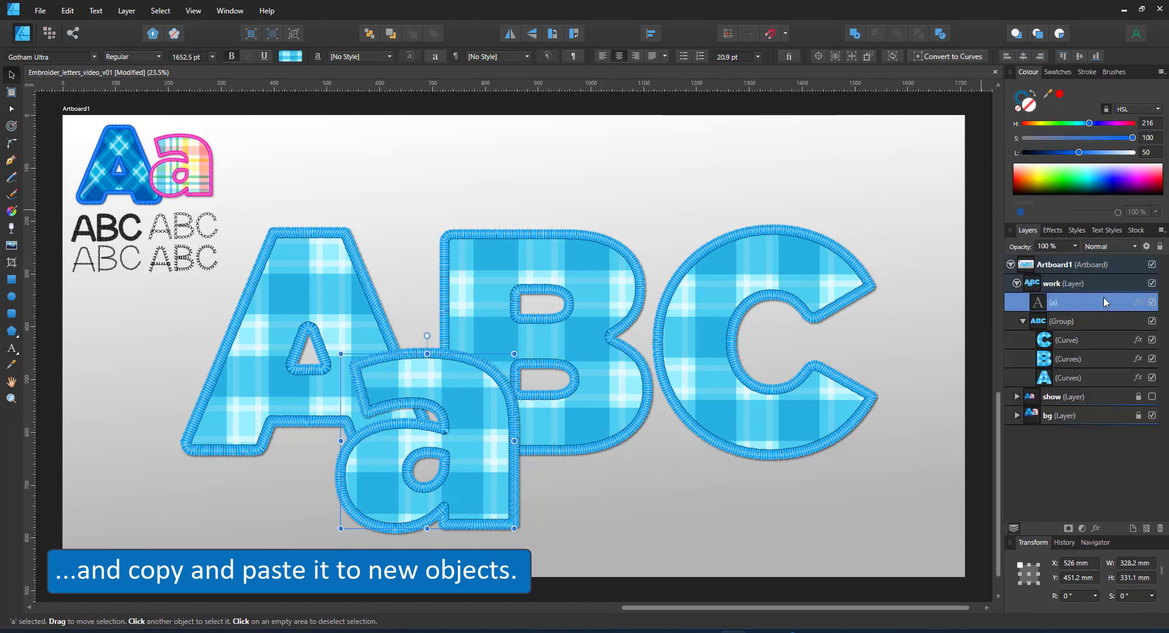
On a new work layer, draw an inverted-V Pen path about 379 mm wide and 386 mm high for the letter A's legs.
click(1107, 285)
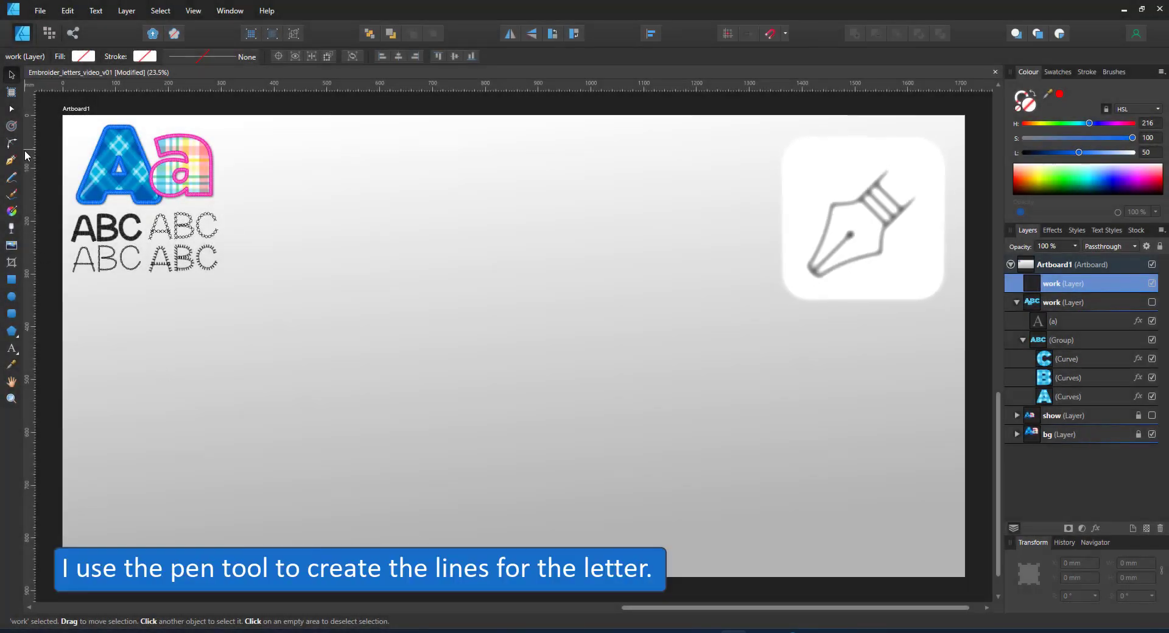
click(11, 159)
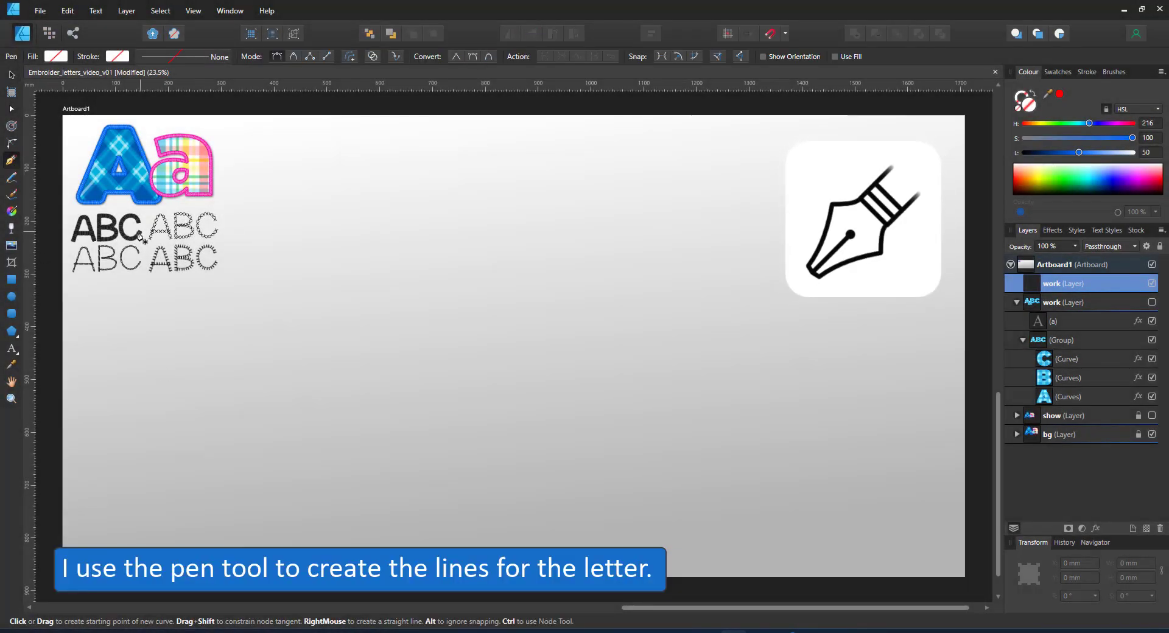
click(320, 408)
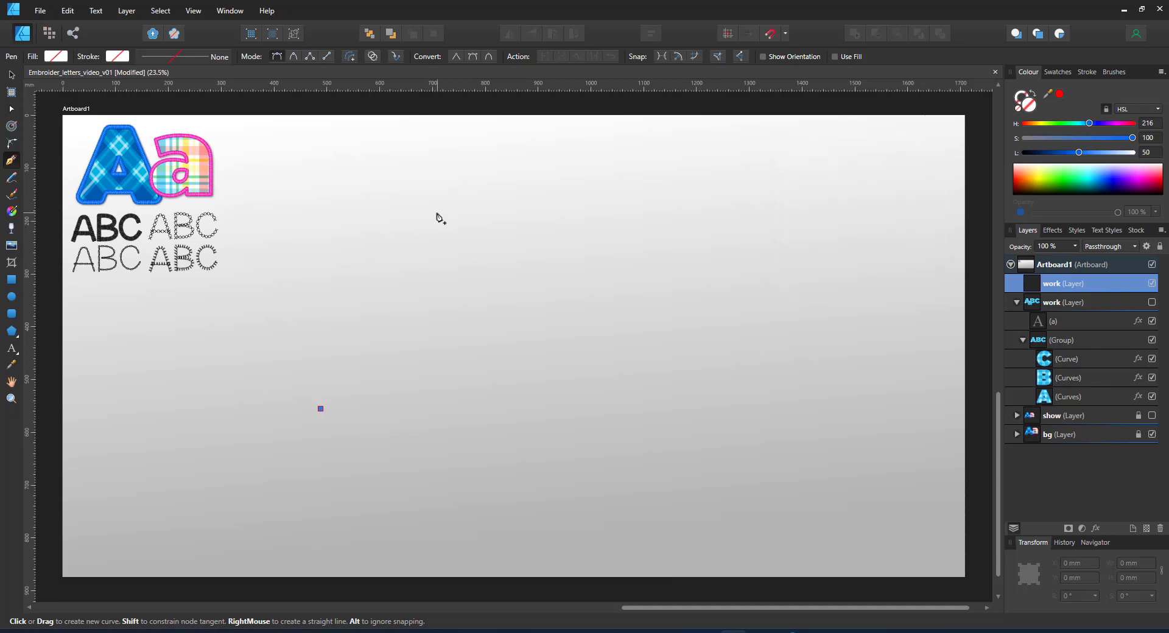
click(435, 205)
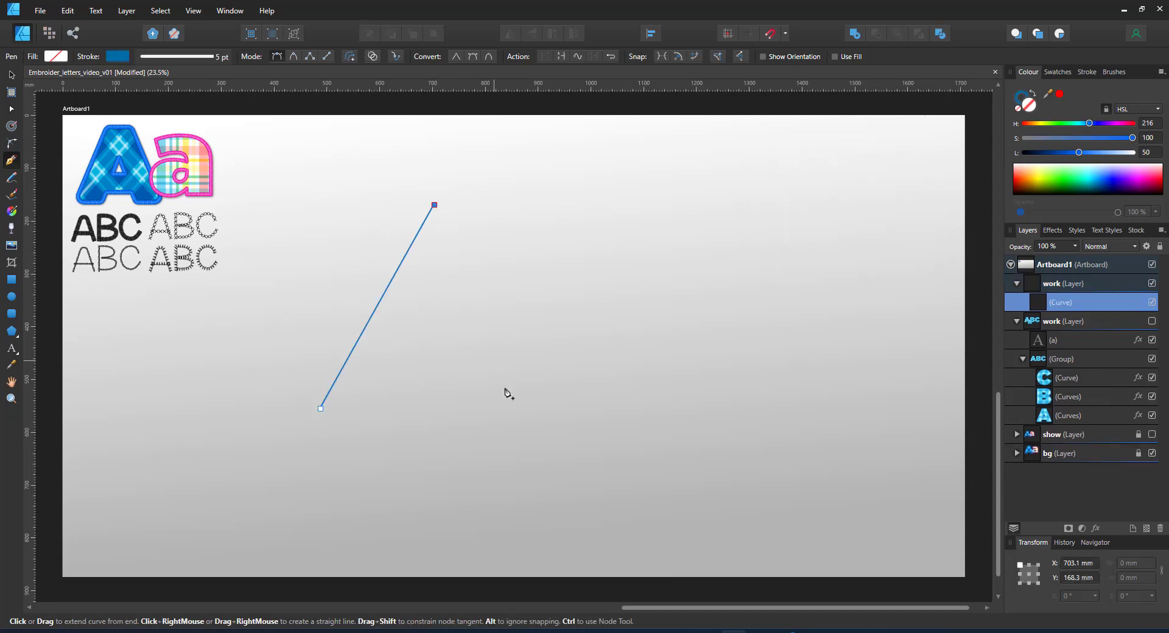
click(520, 406)
Align the two foot nodes of the A to the same height and distribute its three nodes evenly in the horizontal direction.
click(11, 110)
drag(223, 342, 674, 503)
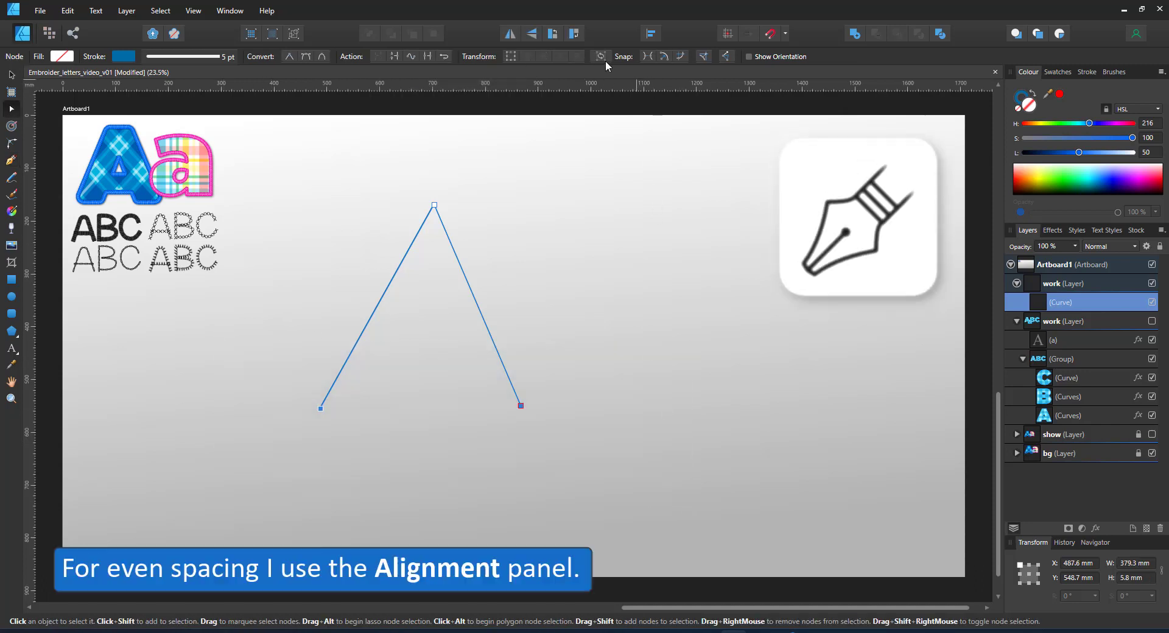
click(649, 34)
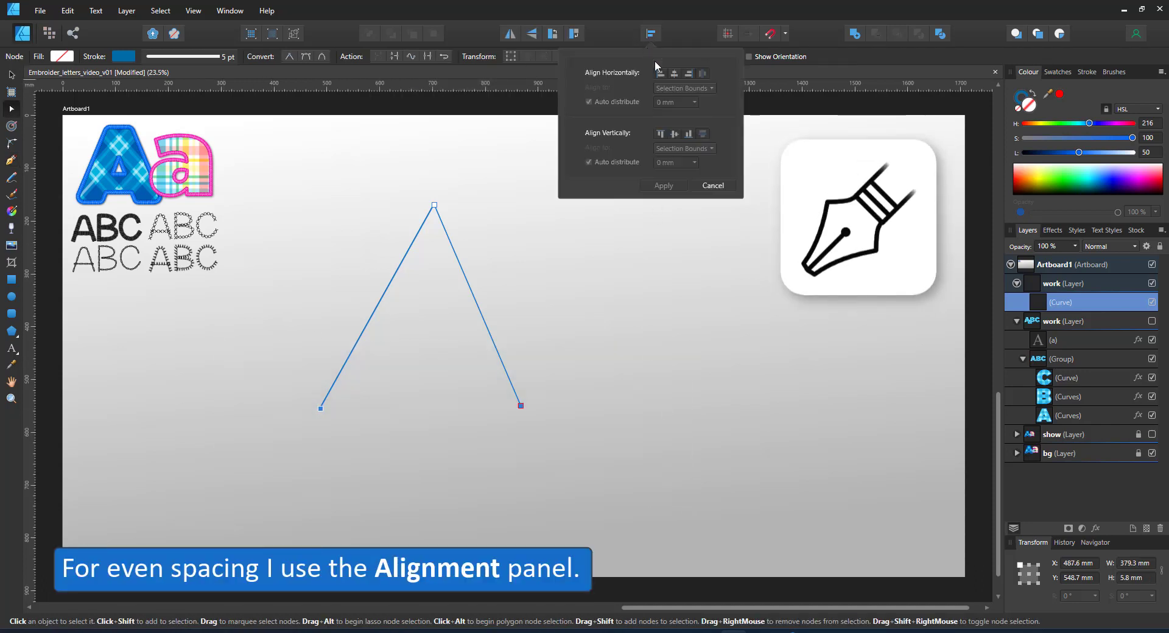
click(694, 133)
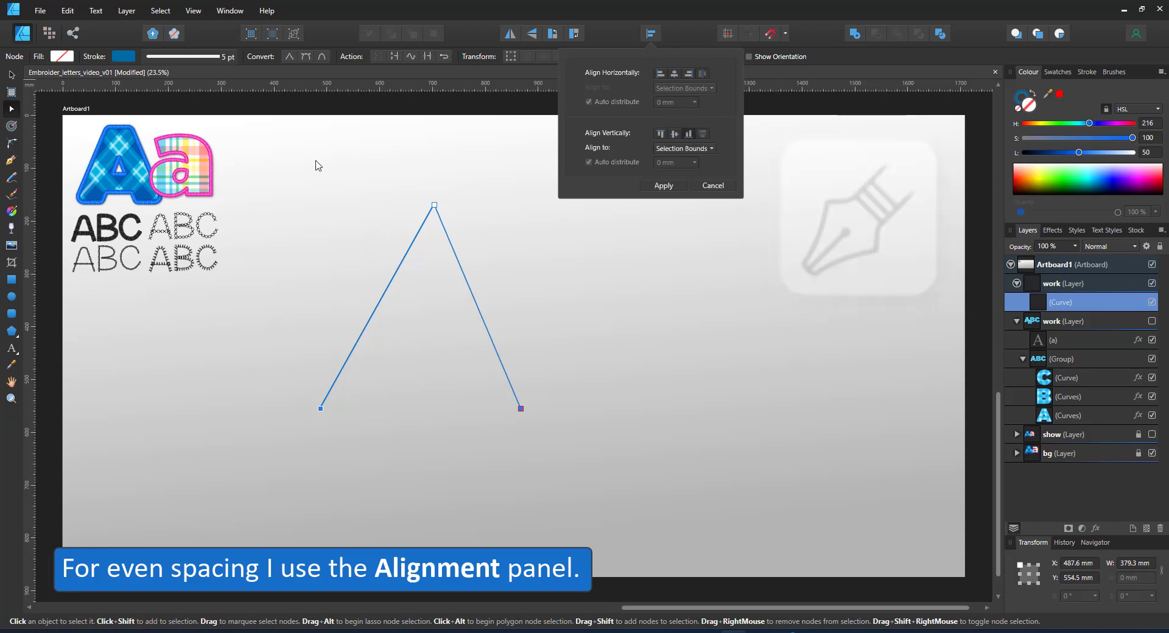
drag(214, 186, 532, 444)
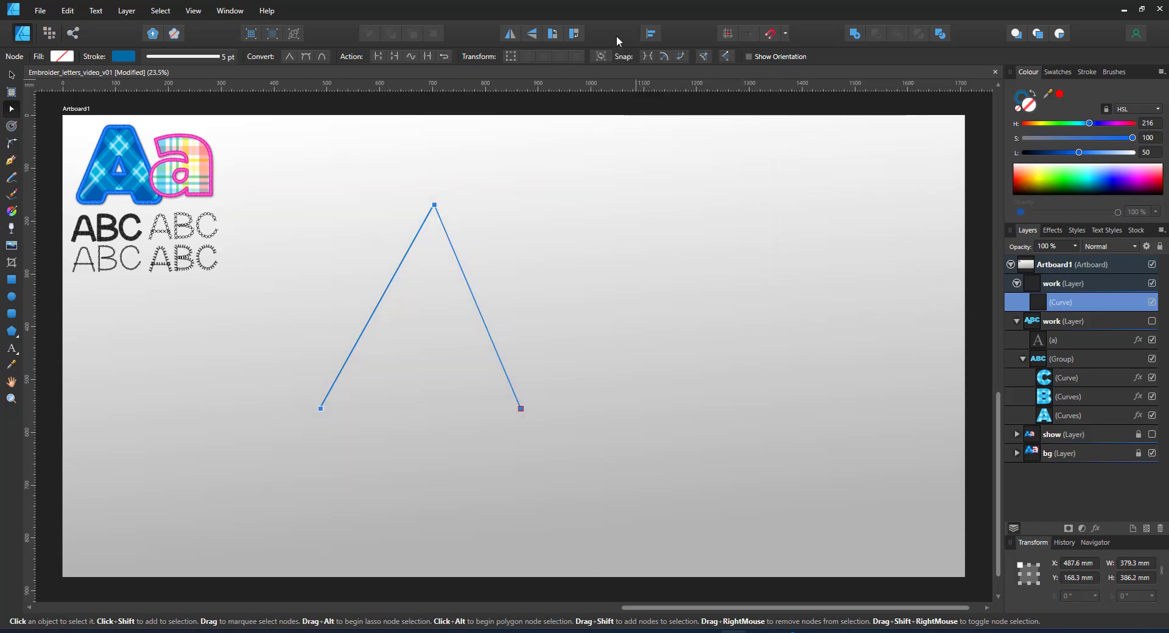
click(651, 33)
click(703, 74)
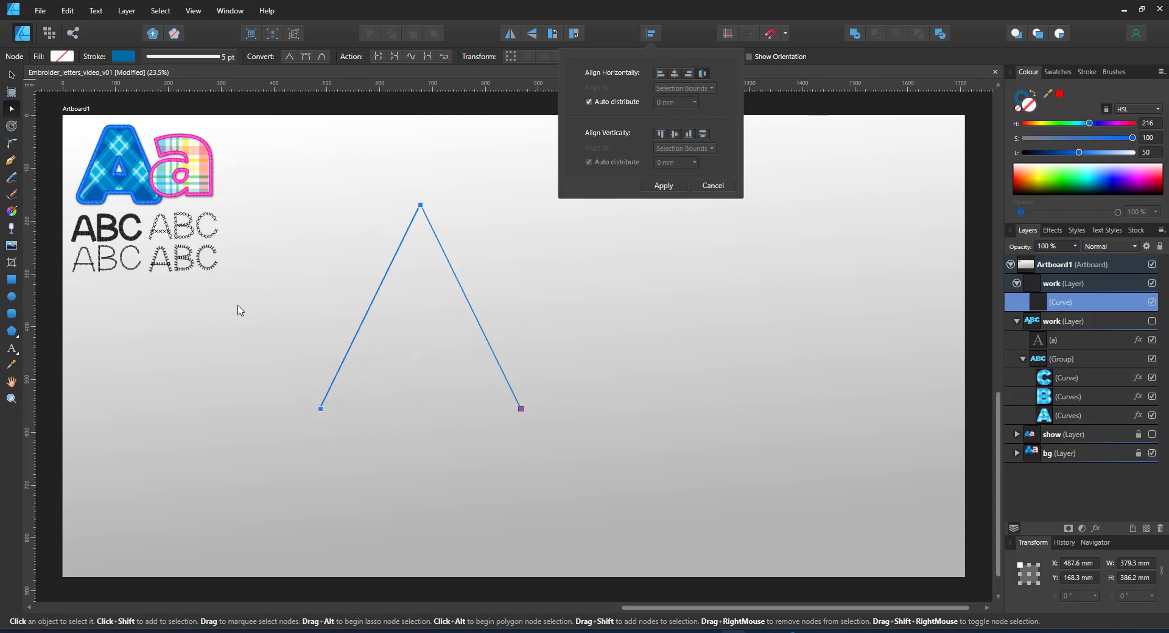
Draw a horizontal crossbar between the A's legs with the Pen tool and delete the extra diagonal segment.
click(7, 158)
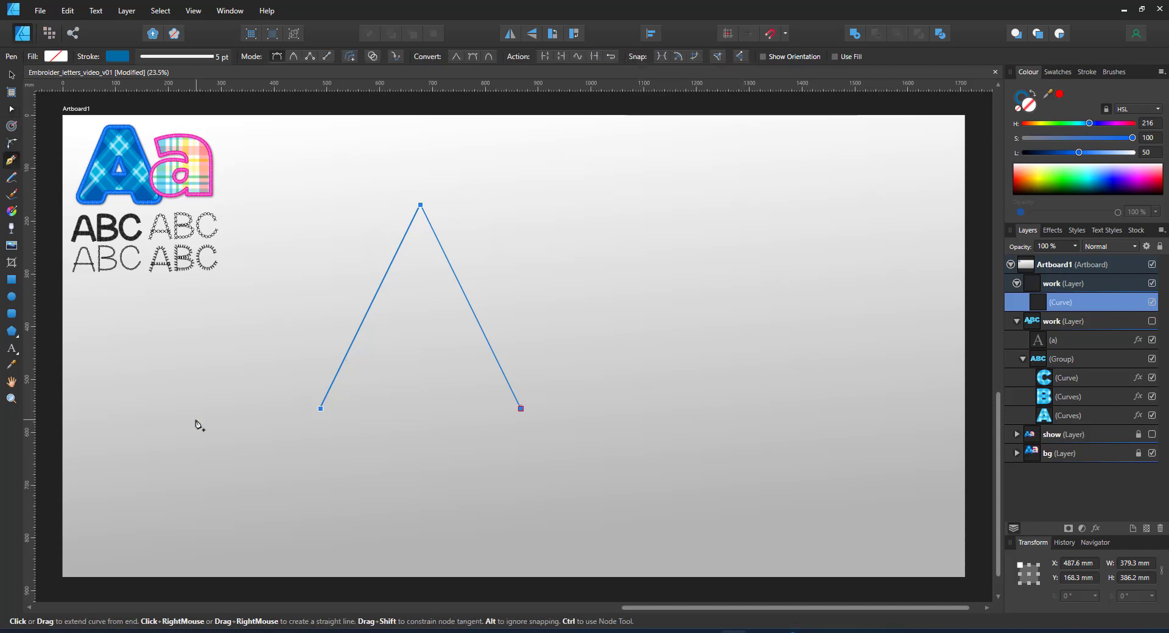
click(359, 332)
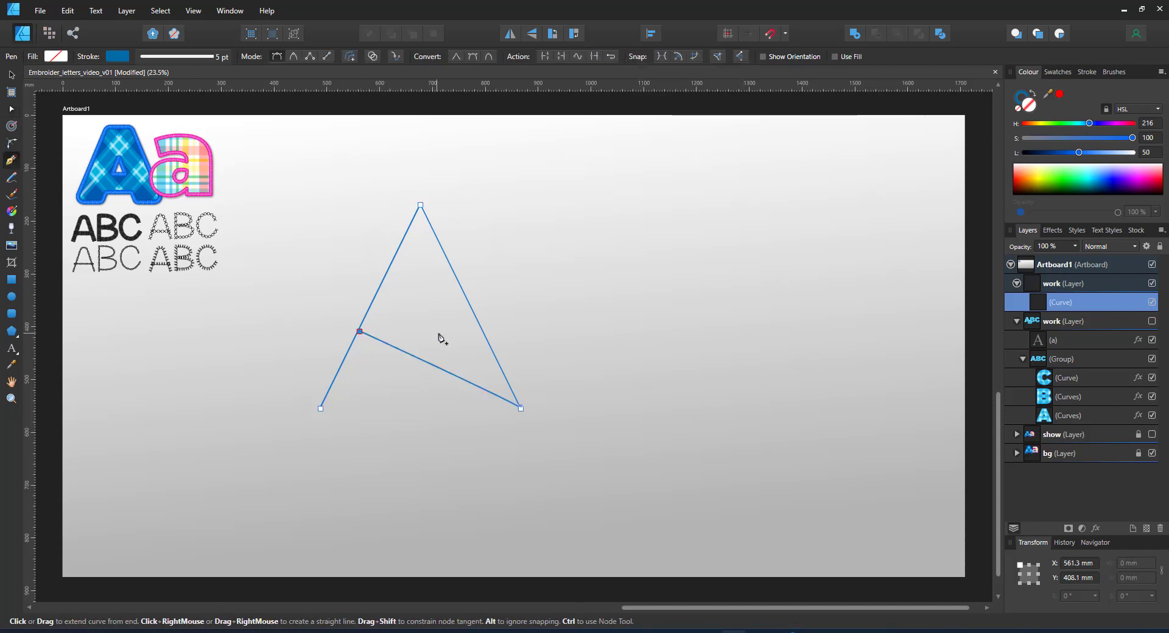
click(482, 332)
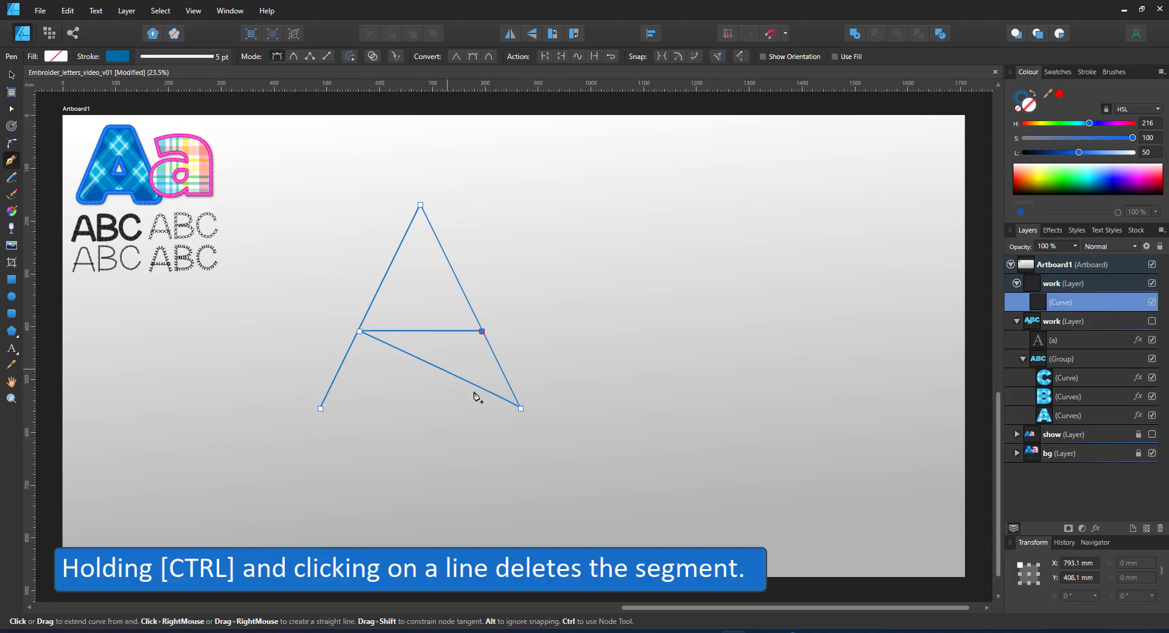
ctrl+click(448, 373)
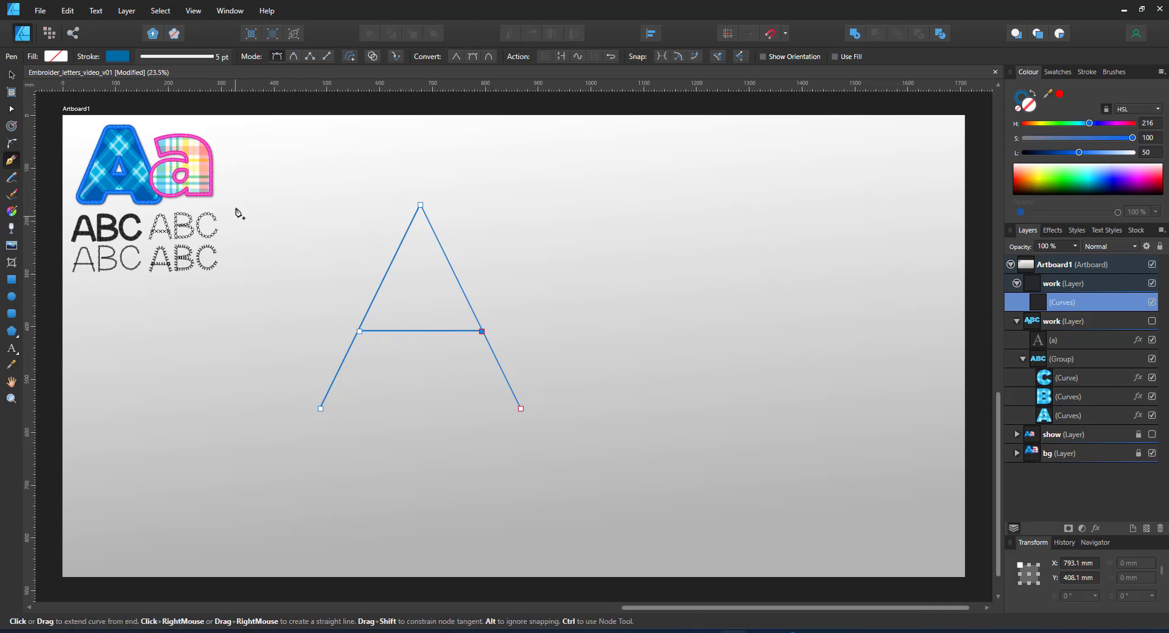
Apply the embroidery stitch brush used for the earlier letters to the A's lines and colour the stroke red.
click(1114, 72)
click(1085, 297)
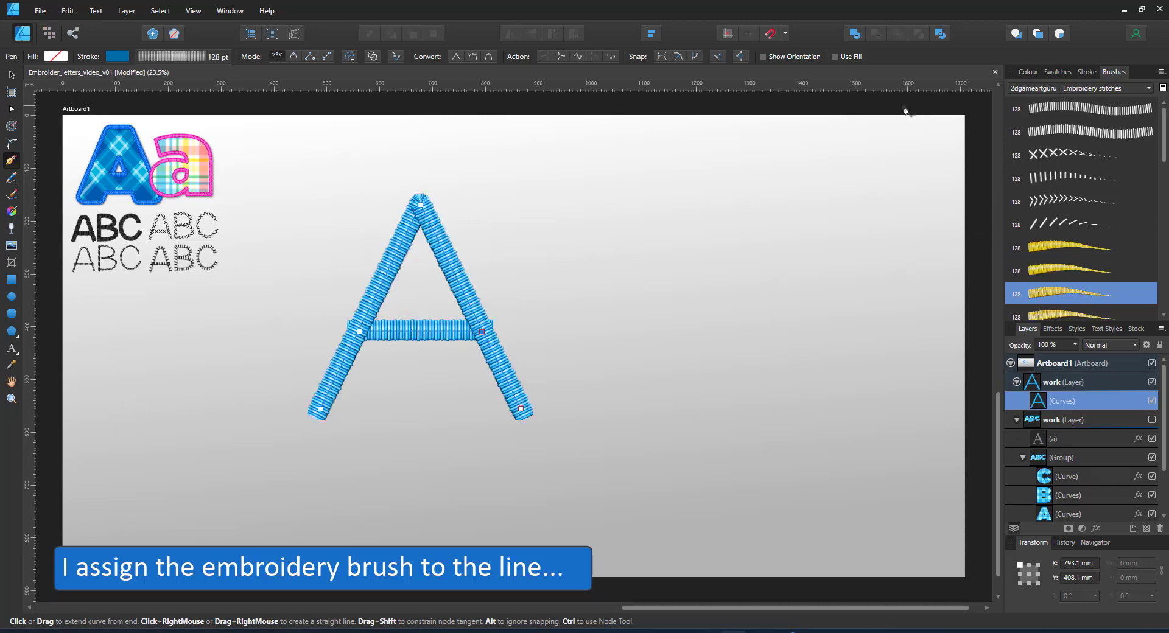
click(1028, 72)
click(1057, 94)
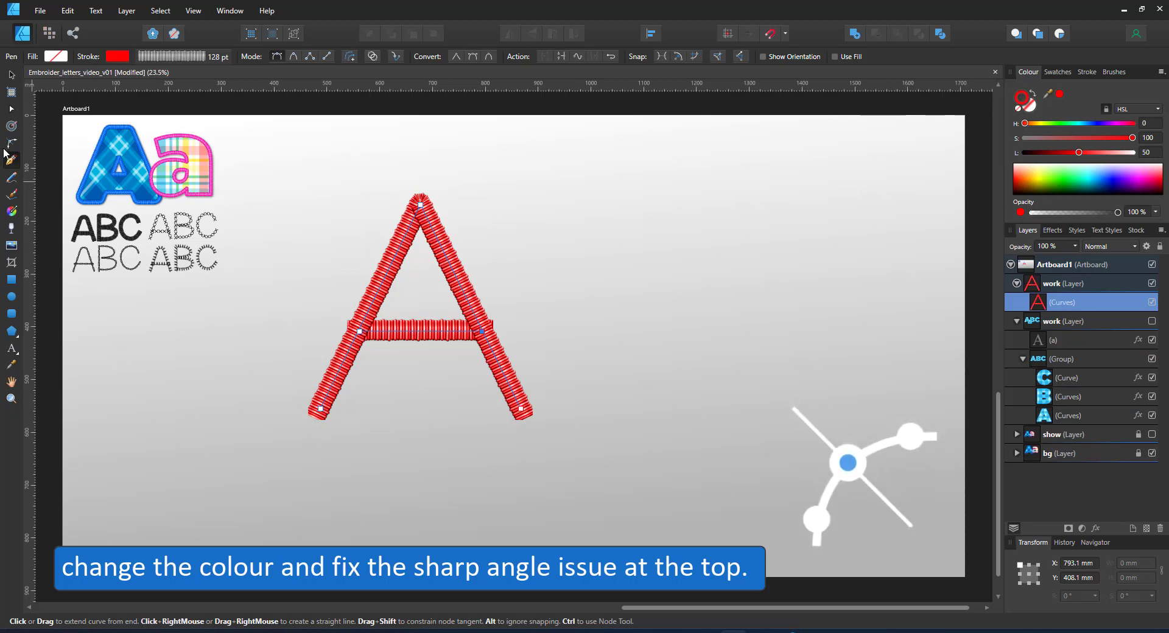
Round the apex of the letter A to a 30 mm radius with the Corner tool.
key(c)
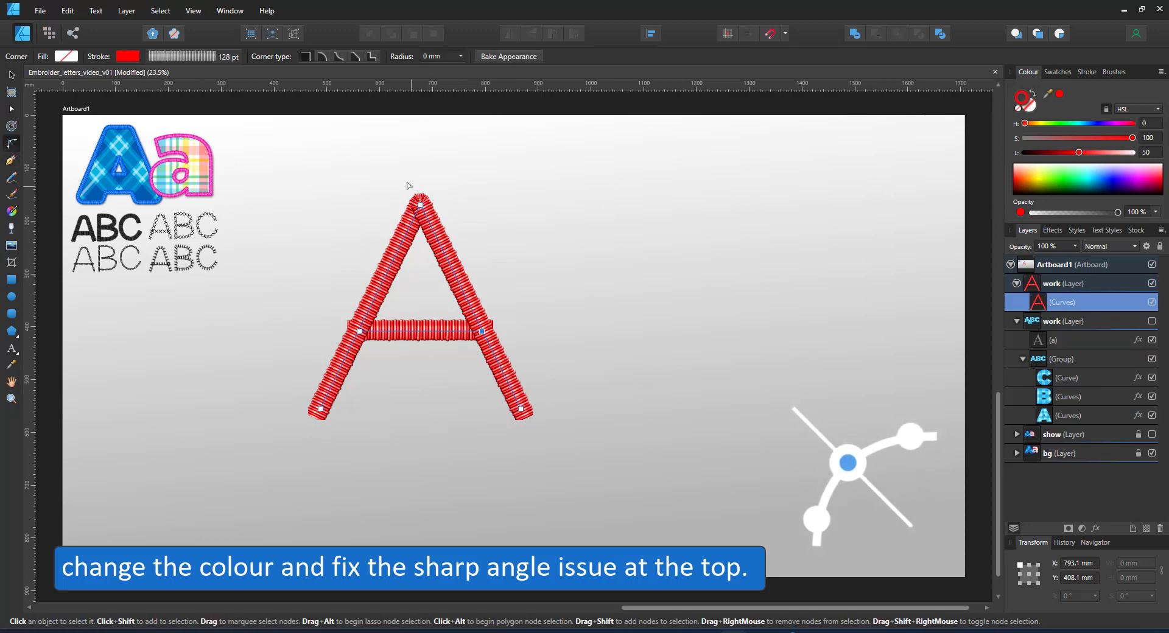
drag(420, 206, 413, 243)
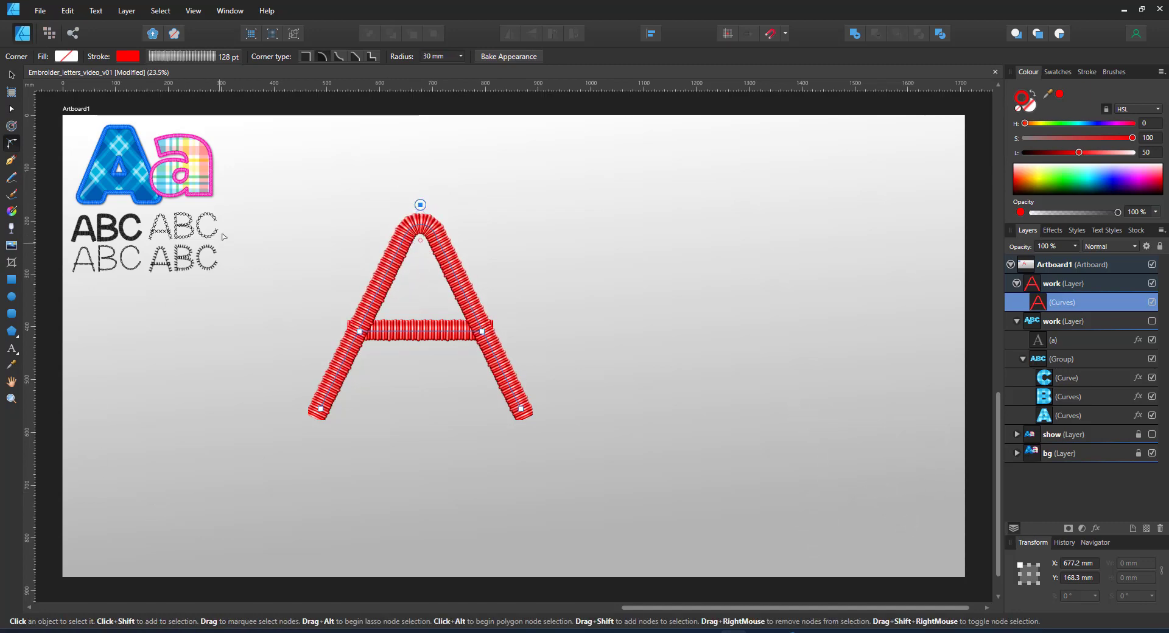
Narrow the letter A to about 225 mm and lower its crossbar.
click(14, 78)
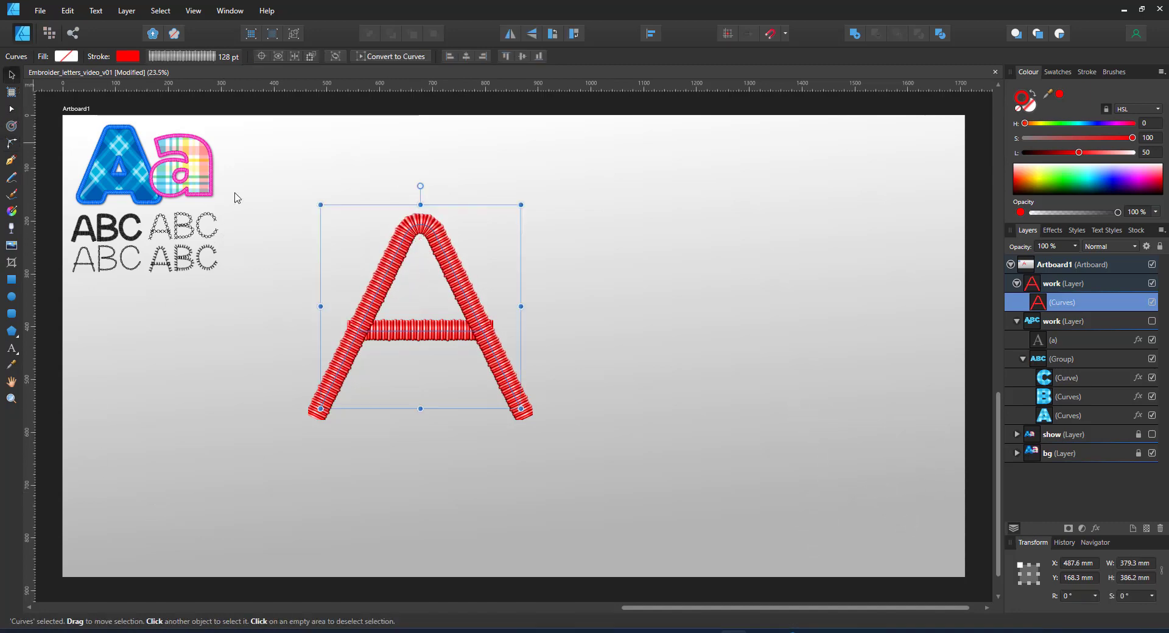
mouse_move(521, 306)
mouse_down()
mouse_move(496, 310)
mouse_move(440, 271)
mouse_move(439, 292)
mouse_up()
click(11, 108)
drag(415, 330, 414, 360)
click(440, 316)
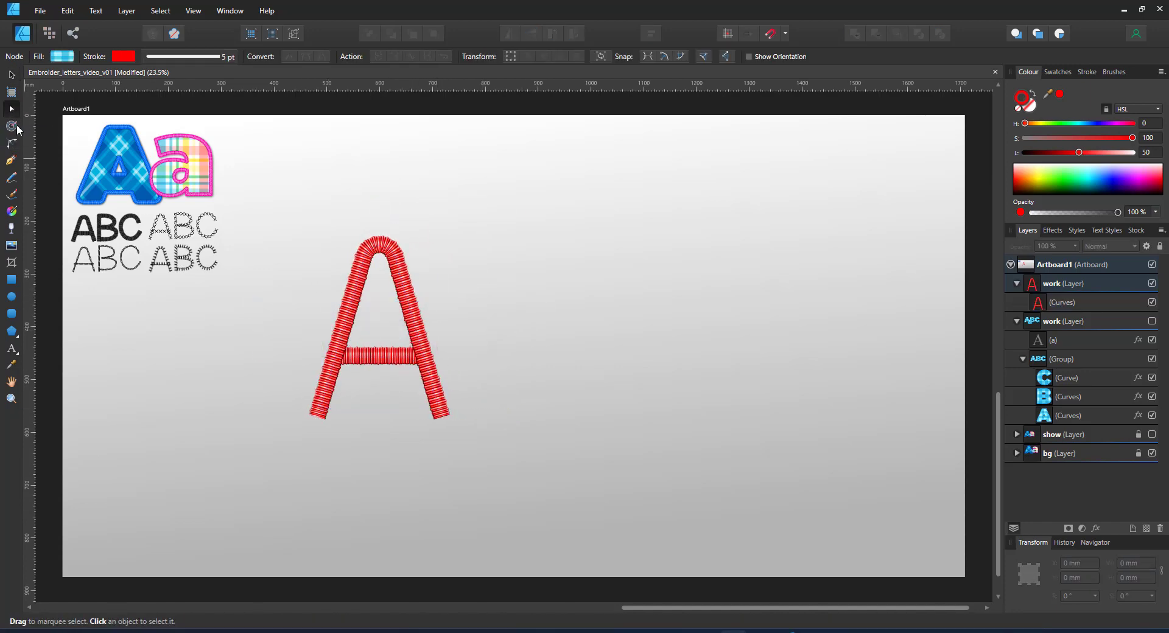
Move the letter A toward the left part of the artboard and enlarge it to about 295 by 506 mm.
click(11, 75)
drag(414, 298, 346, 303)
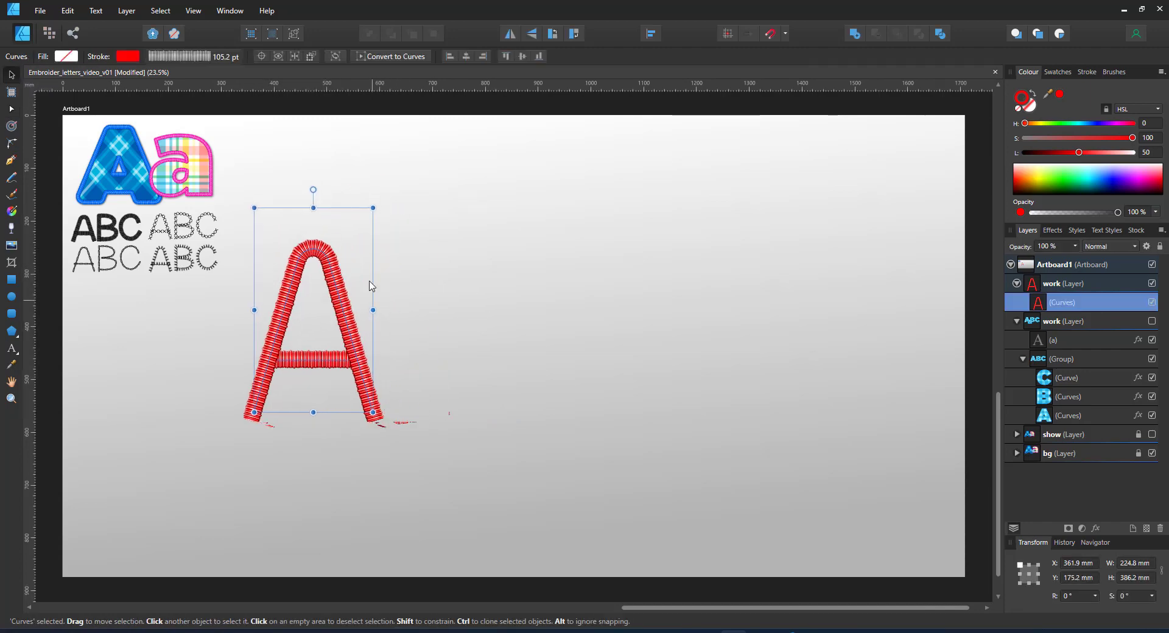
drag(374, 209, 395, 183)
drag(336, 246, 331, 267)
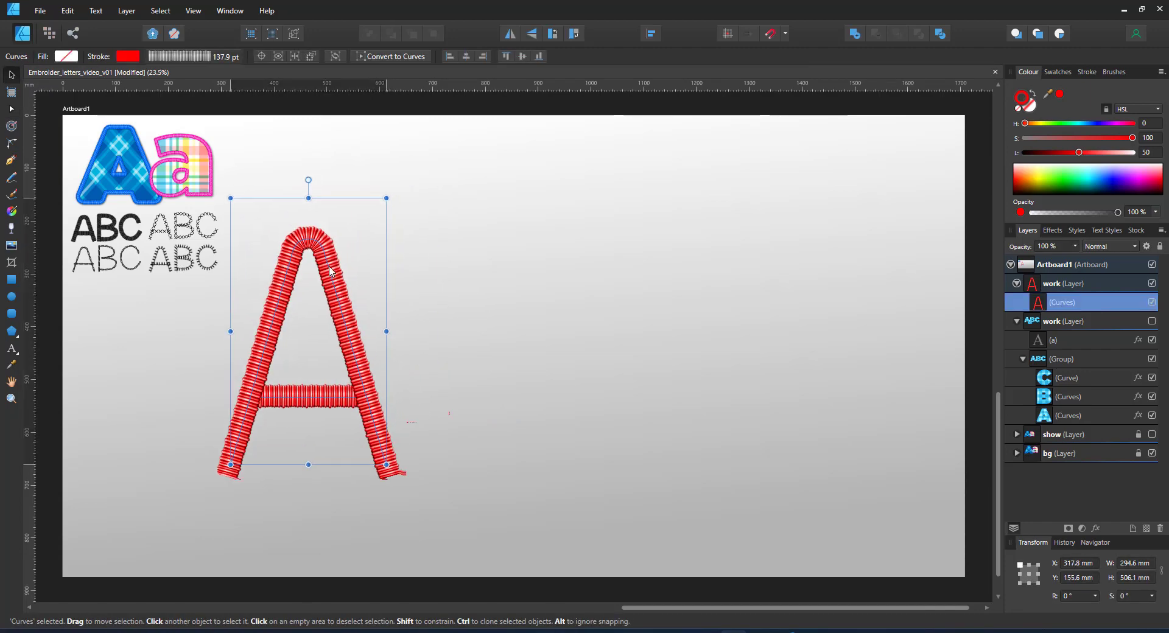
Draw a straight-segment letter B outline beside the A with the Pen tool, about 228 mm wide and 413 mm high.
click(10, 161)
click(414, 463)
click(414, 246)
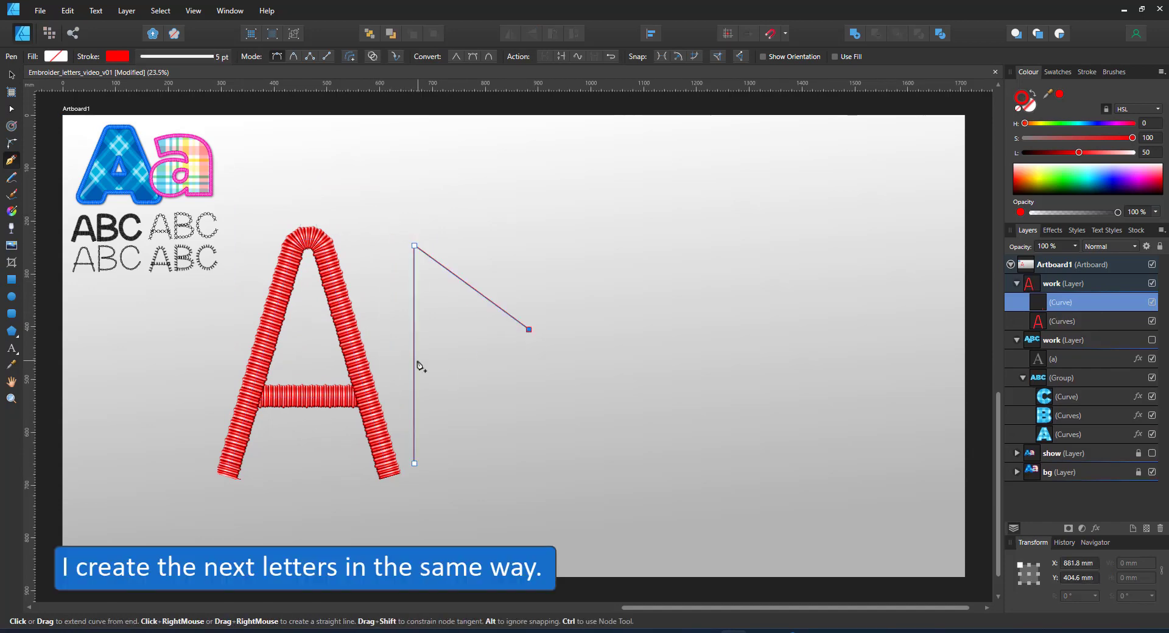
click(418, 361)
click(534, 416)
click(414, 464)
Distribute the letter B's nodes evenly in the vertical direction.
click(12, 109)
click(337, 268)
click(445, 268)
drag(368, 193, 511, 361)
key(ctrl+a)
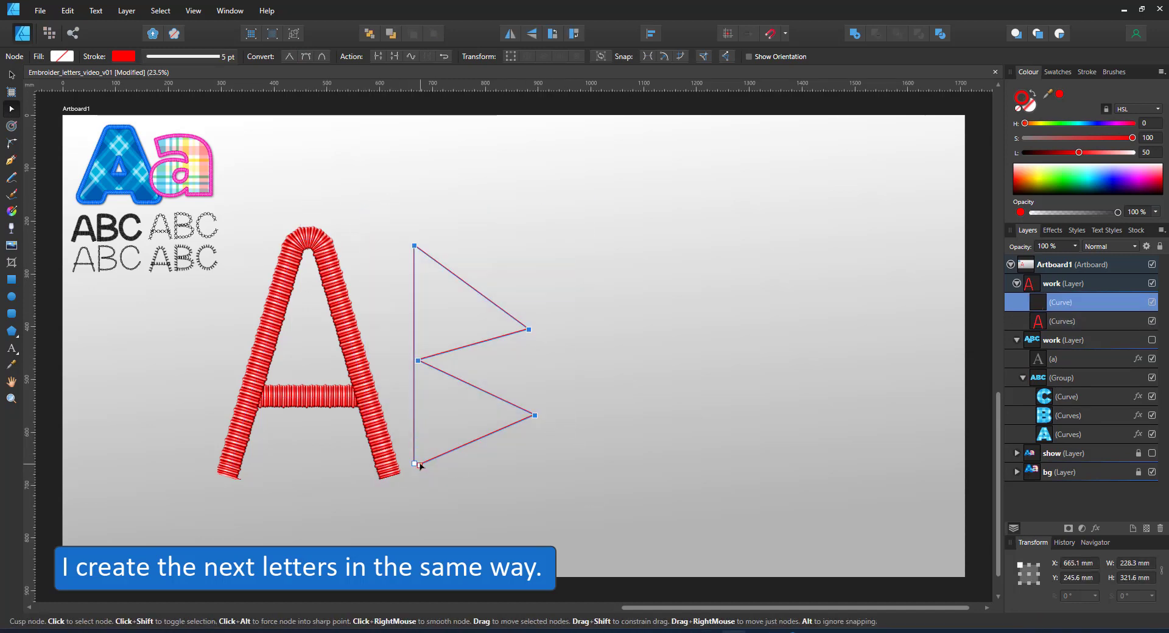
click(651, 33)
click(706, 132)
Convert the B's two outer nodes to smooth, then lengthen the upper node's handles and pull it inward to form the upper bowl.
drag(506, 243, 633, 435)
click(307, 57)
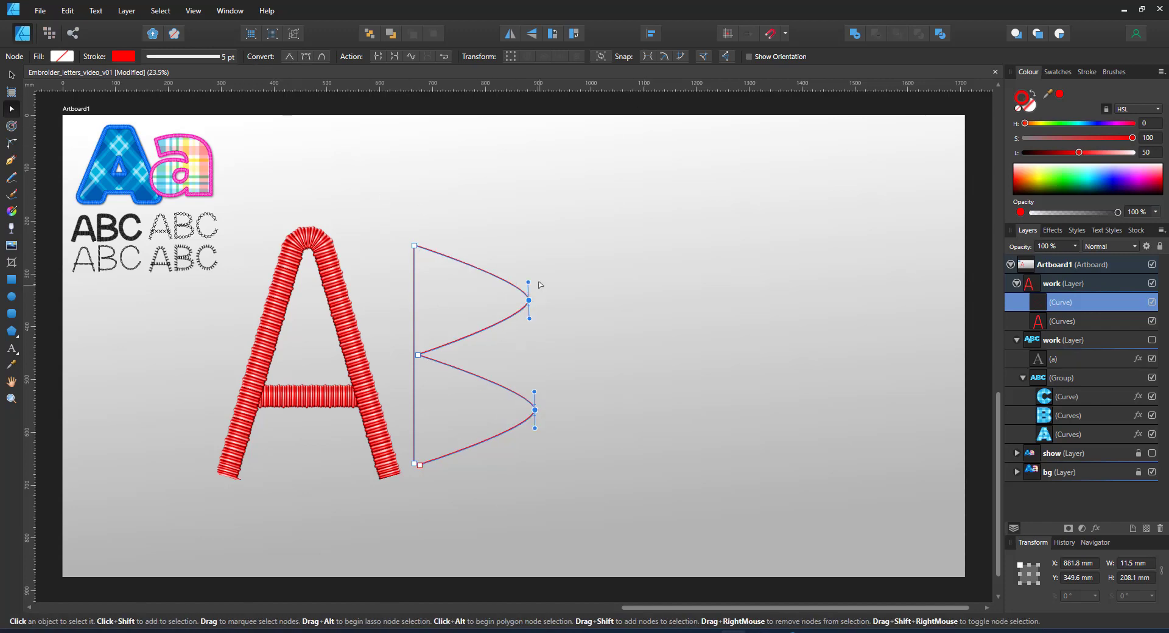
drag(529, 282, 531, 255)
drag(529, 320, 530, 358)
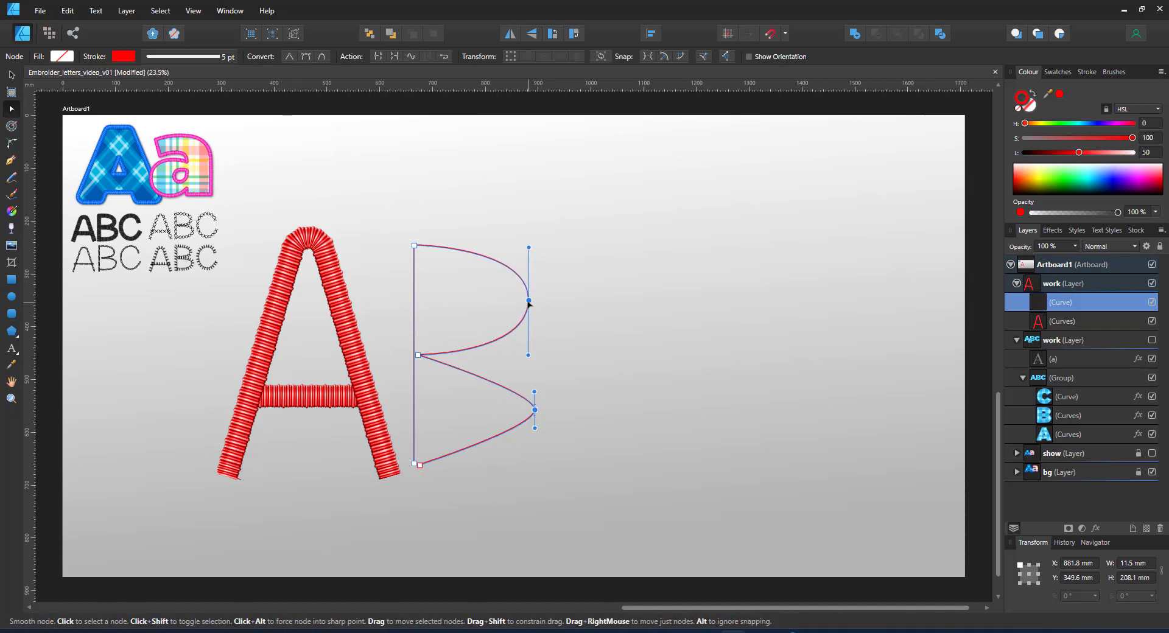
drag(528, 302, 509, 301)
Shape the B's lower bowl rounder and wider than the upper one, and raise the waist node between the bowls.
click(529, 391)
click(515, 409)
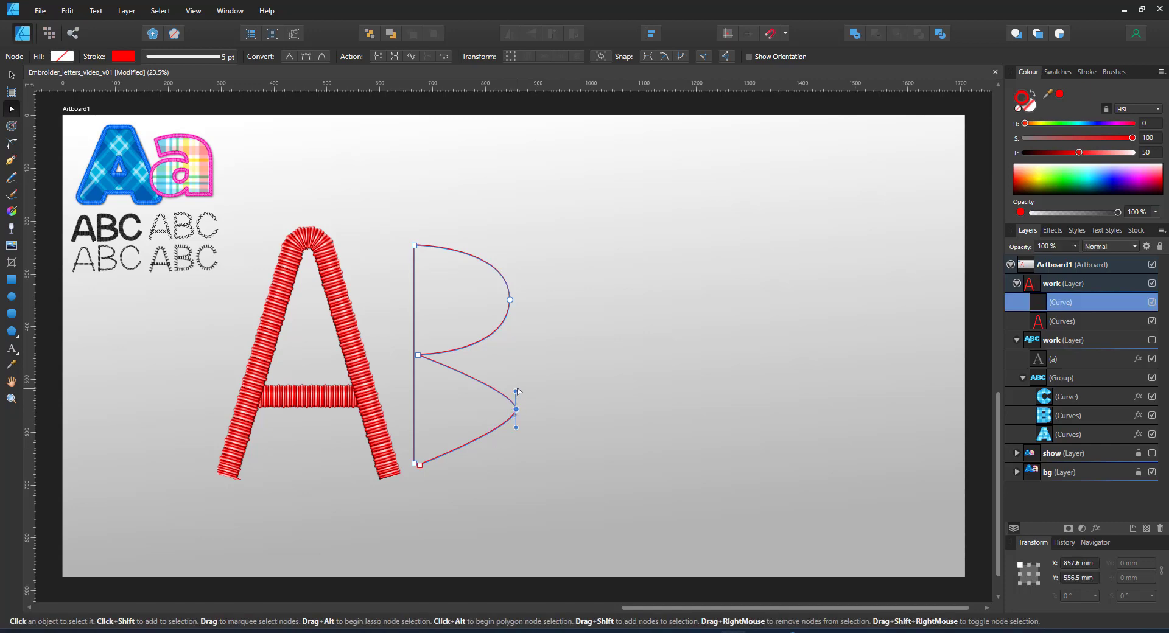
click(519, 414)
click(512, 418)
click(516, 410)
drag(517, 427, 524, 462)
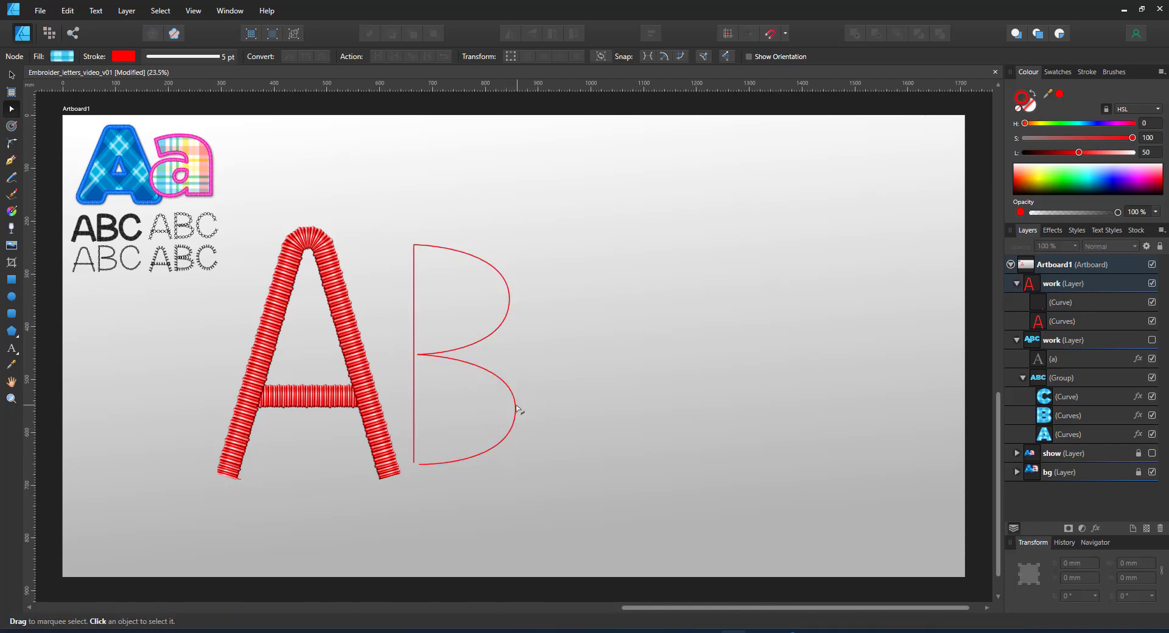
drag(518, 410, 532, 410)
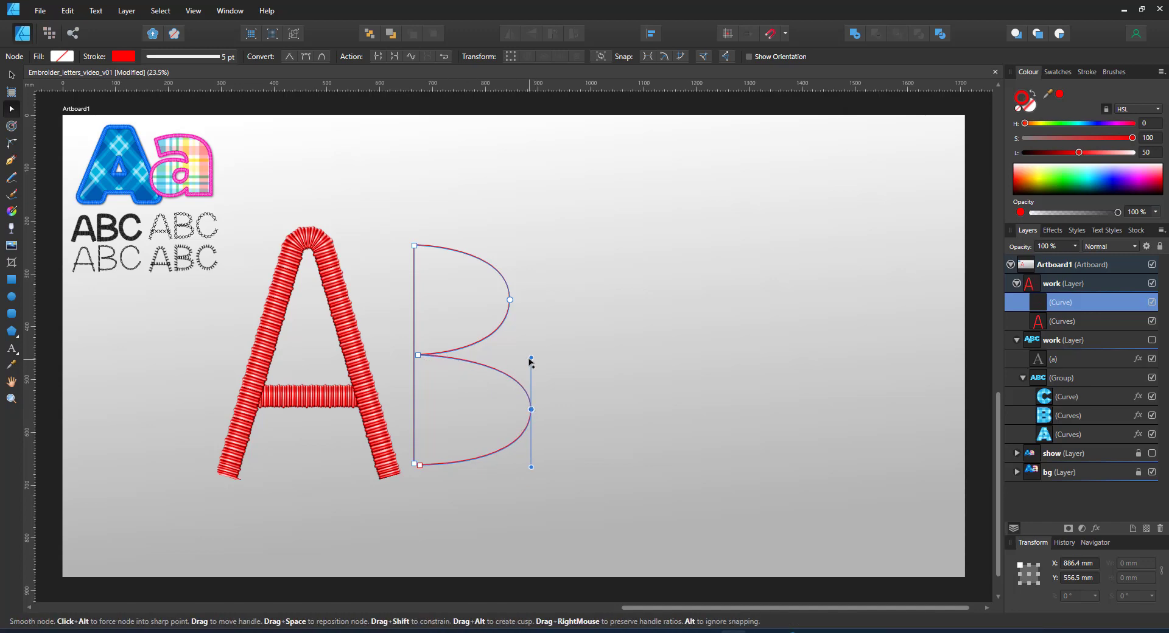
drag(532, 358, 533, 344)
drag(419, 355, 423, 347)
Apply the same embroidery stitch brush to the letter B and shift its waist node slightly away from the stem.
click(1115, 72)
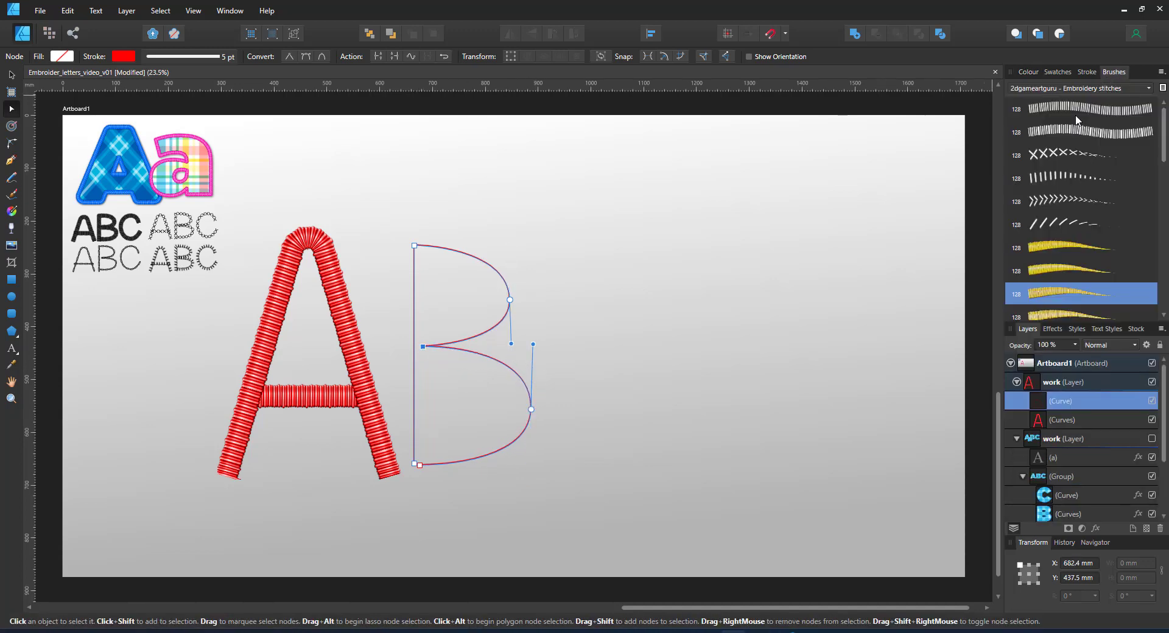
click(1059, 294)
drag(432, 348, 433, 346)
Flatten the start of the B's upper bowl at the stem and join the path's loose ends at the bottom corner.
click(414, 245)
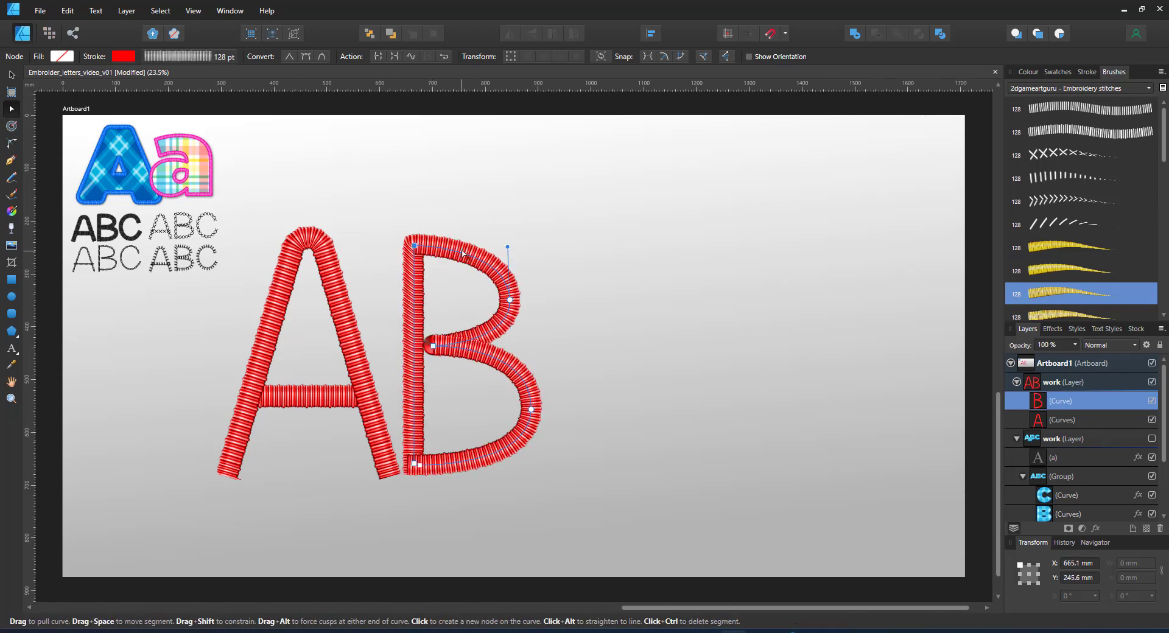
drag(464, 251, 441, 246)
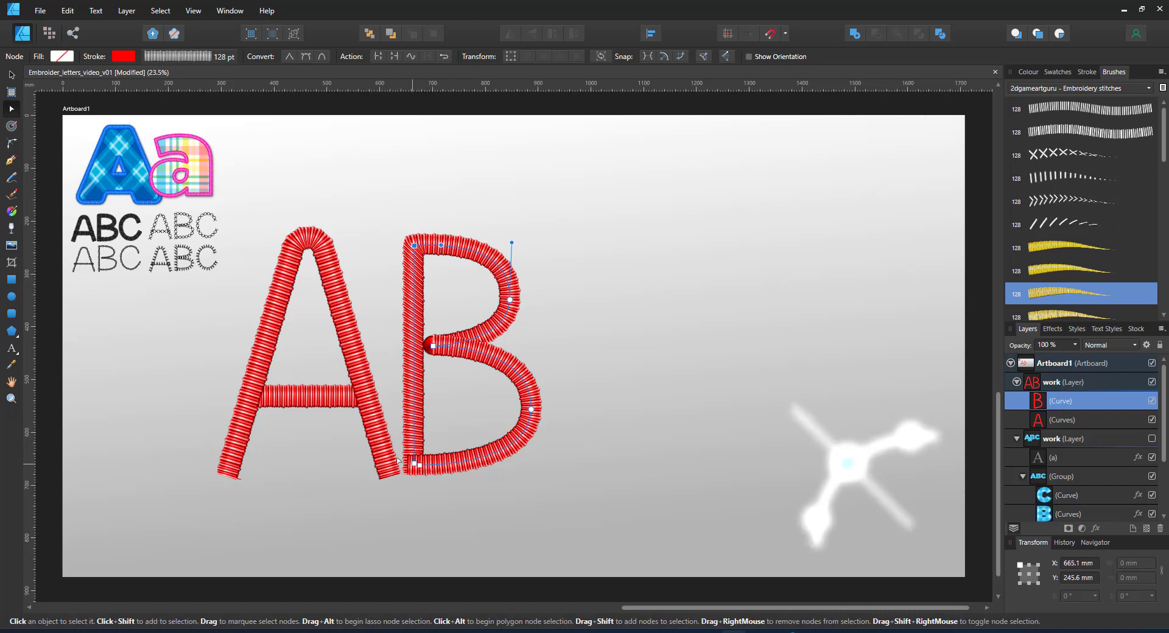
click(414, 464)
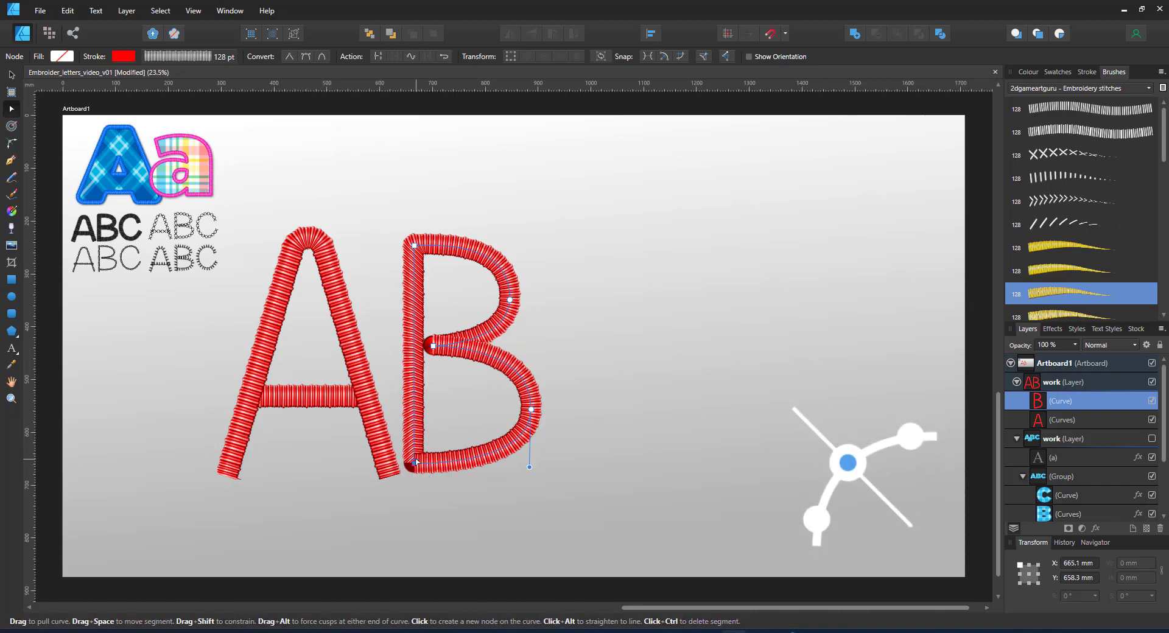
Increase the rounding of the letter A's apex with the Corner tool.
click(11, 142)
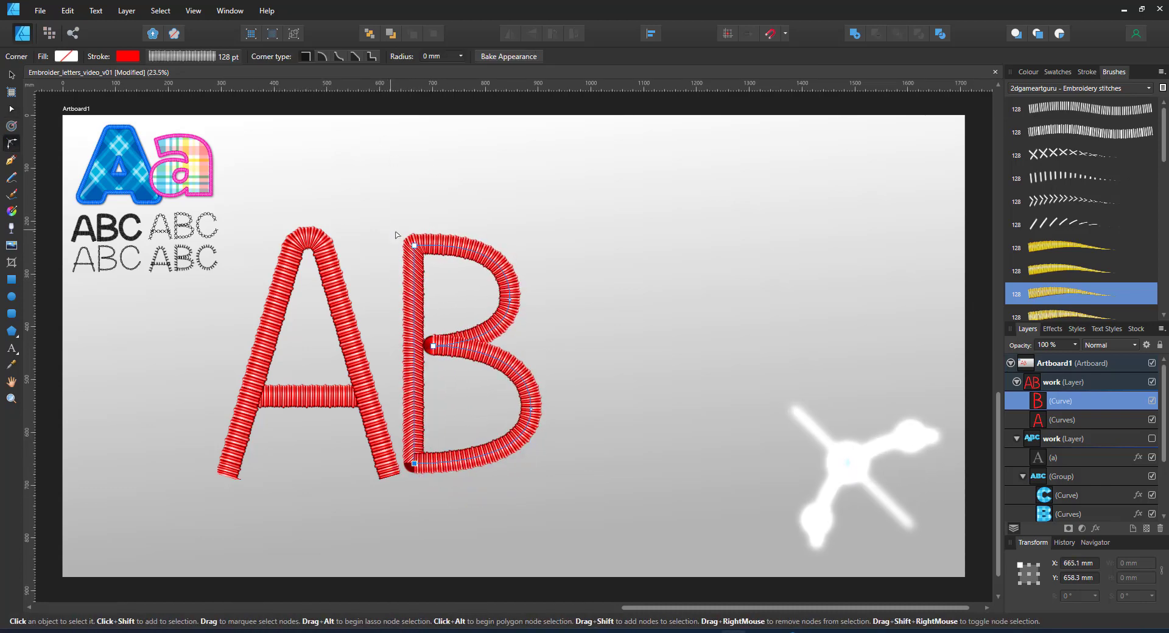
click(305, 249)
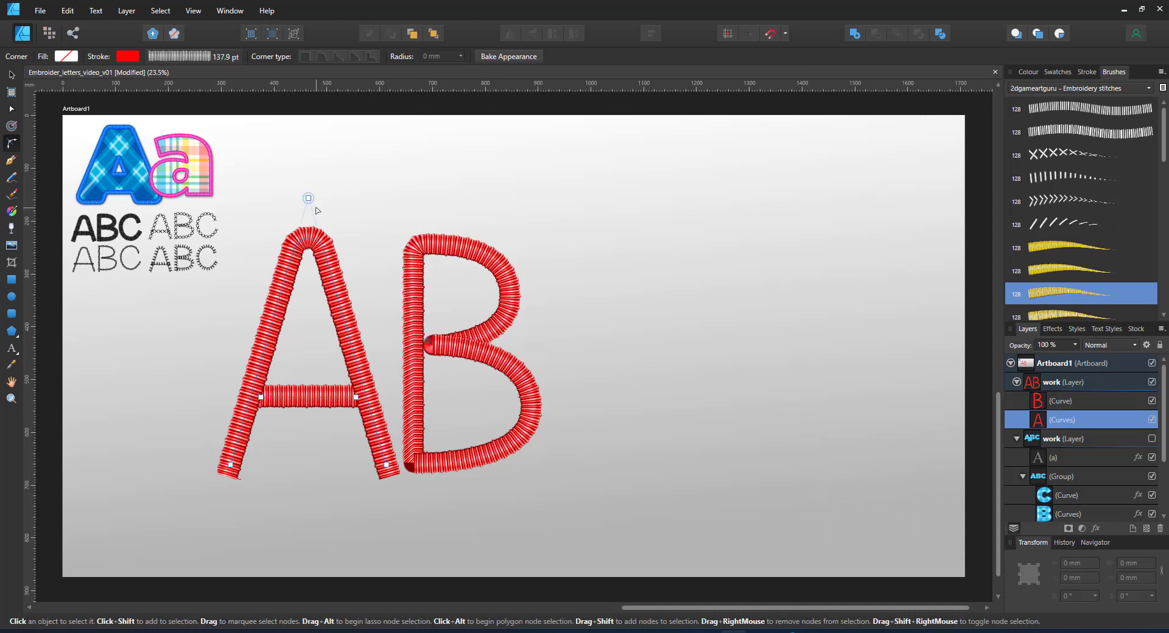
drag(308, 198, 313, 280)
Round the B's waist corner and its lower stem corner, giving the stem corner a radius of about 23.3 mm.
click(435, 348)
drag(433, 346, 446, 354)
click(415, 463)
drag(414, 464, 427, 452)
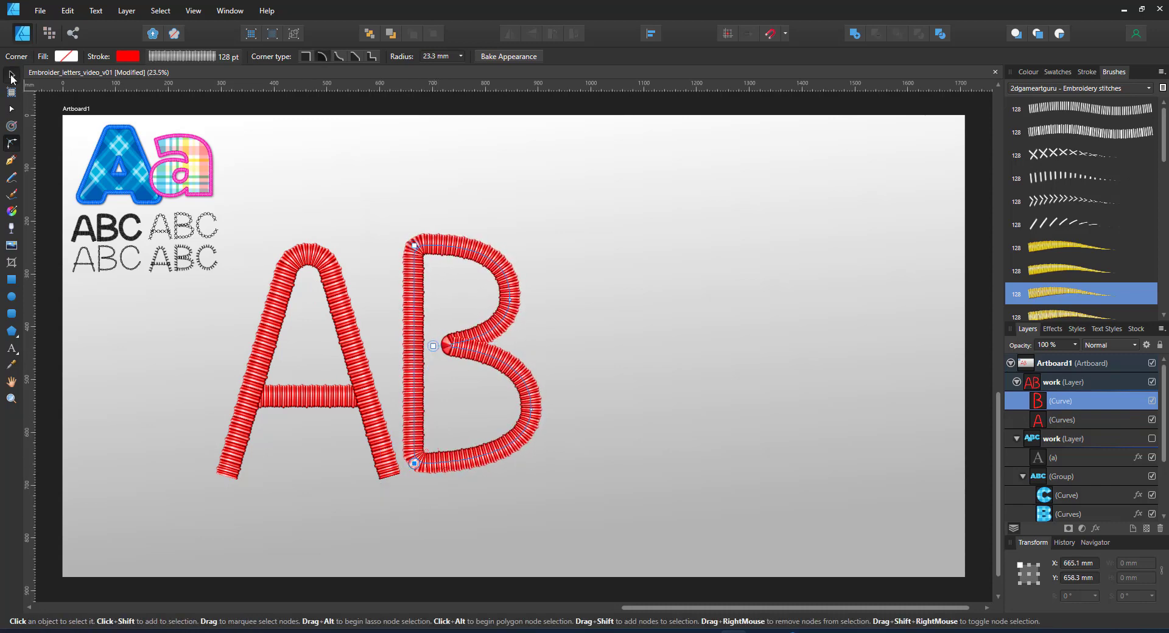
Draw an ellipse about 329 by 409 mm with the same stitch stroke and place it beside the letter B.
click(12, 75)
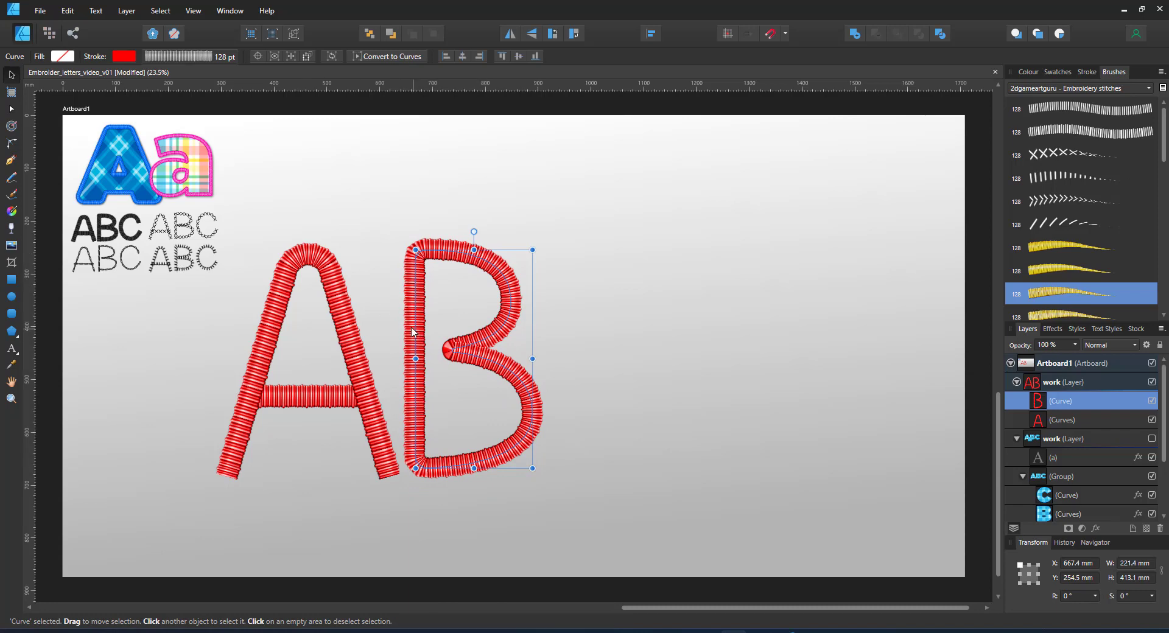
key(m)
mouse_move(385, 253)
mouse_down()
mouse_move(570, 481)
mouse_move(559, 468)
mouse_up()
key(v)
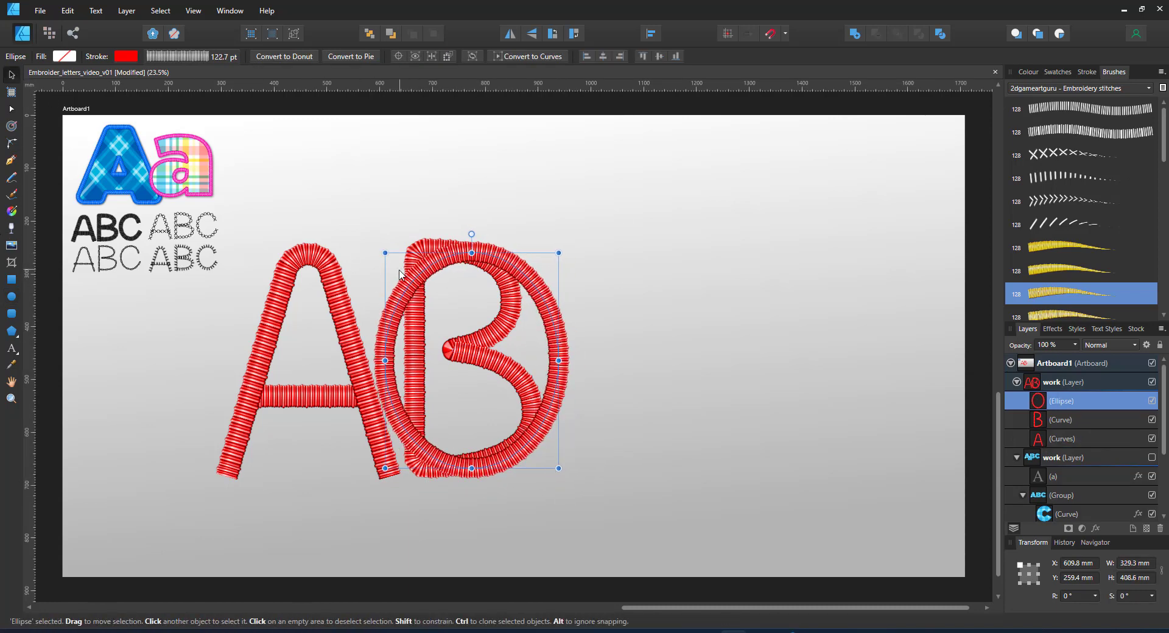
drag(400, 276, 570, 277)
Convert the ellipse to curves, delete its two segments on the side away from the B to form a C, and narrow the letter.
key(a)
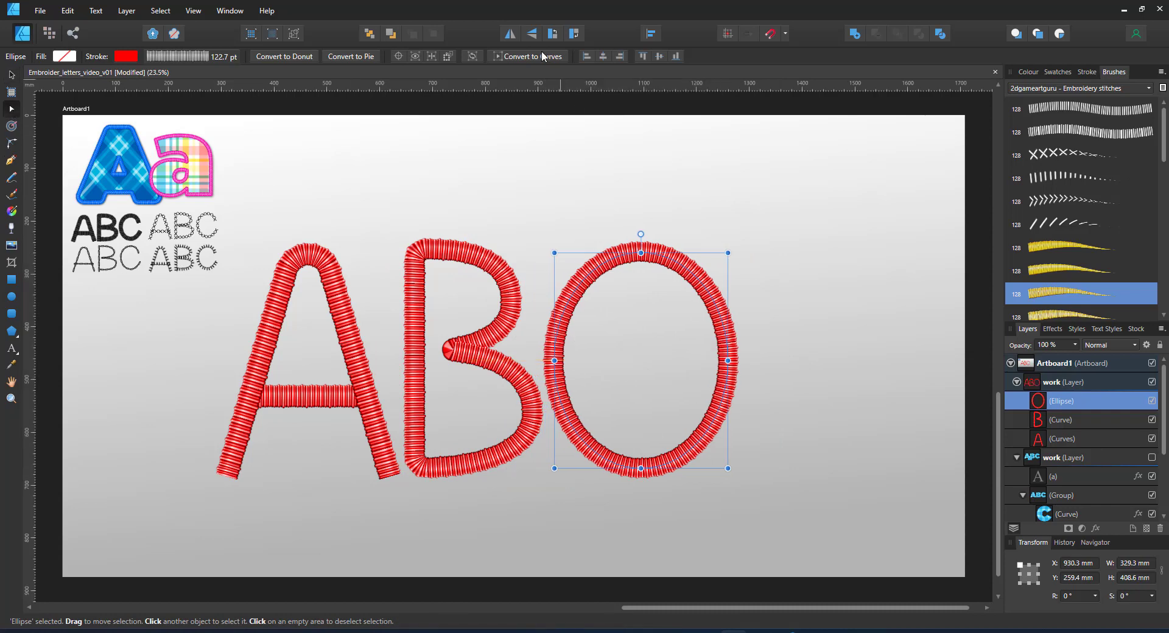
click(542, 56)
ctrl+click(725, 398)
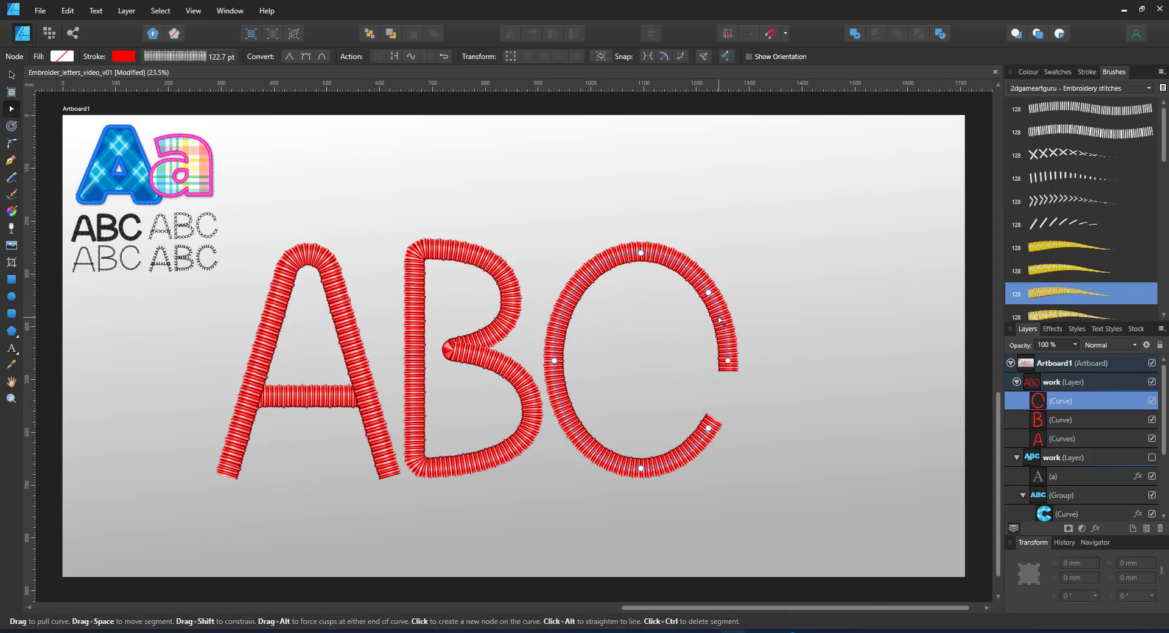
ctrl+click(720, 319)
click(11, 75)
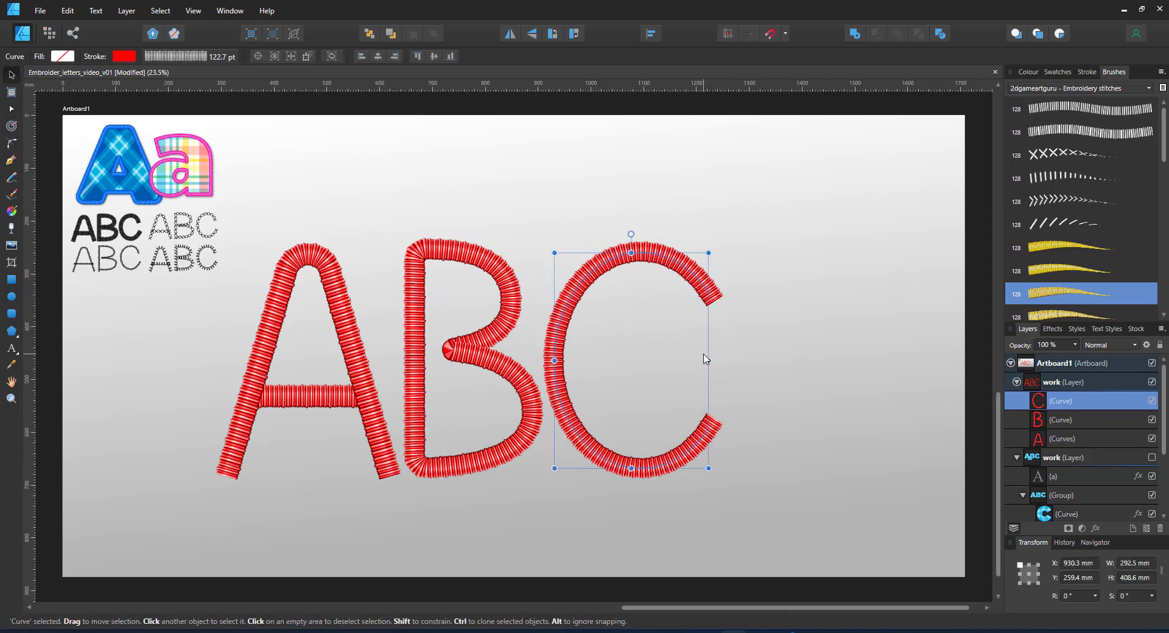
drag(707, 361, 664, 361)
Convert the letters B and A to curves so their rounded corners become part of the paths.
click(411, 254)
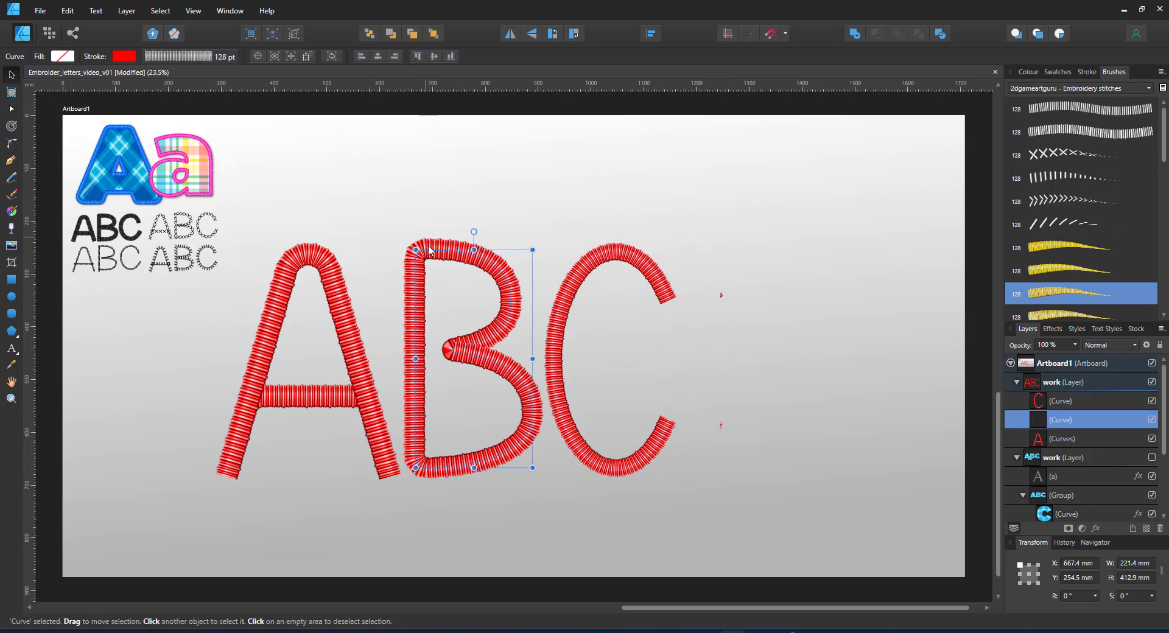
click(411, 56)
click(327, 262)
key(v)
click(414, 56)
click(9, 77)
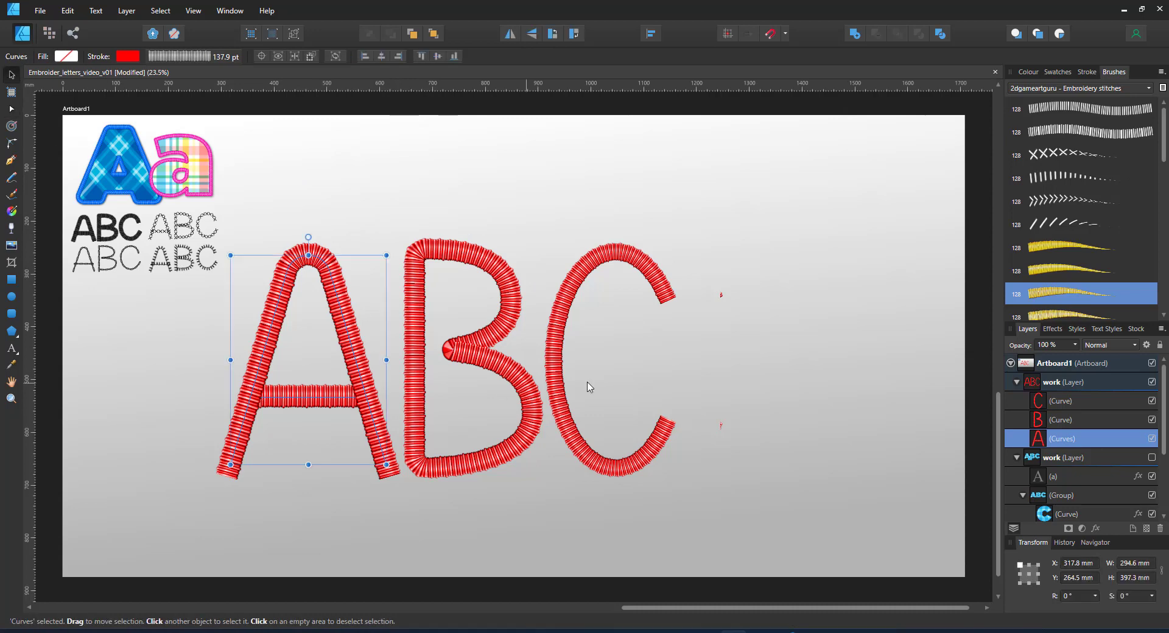
Widen the C slightly, then scale the whole ABC to about 594 by 287 mm near the artboard's upper edge.
click(666, 423)
drag(665, 360, 684, 367)
shift+click(470, 356)
shift+click(361, 359)
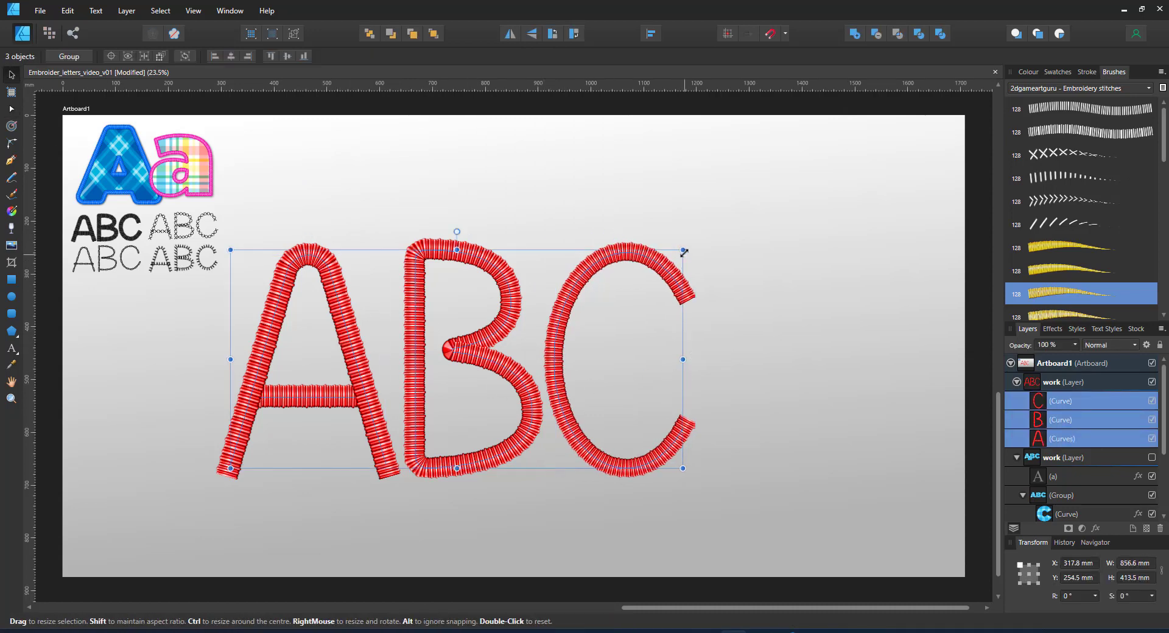
drag(683, 249, 538, 175)
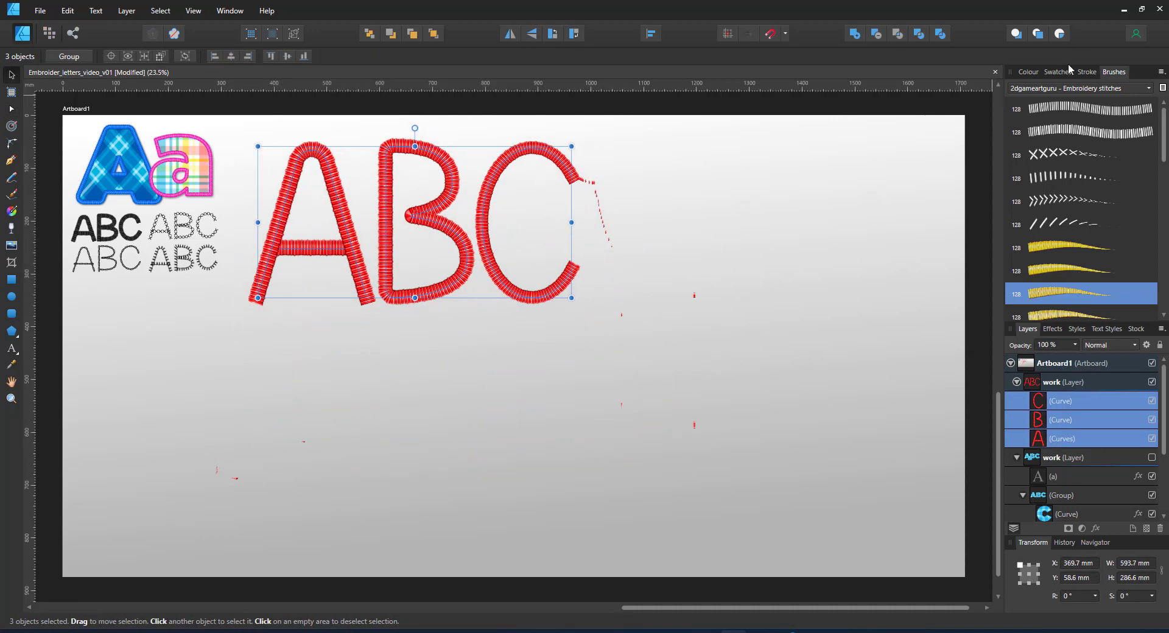
Apply a dense black stitch brush to all three letters and set their stroke colour to none.
scroll(1044, 202, down, 6)
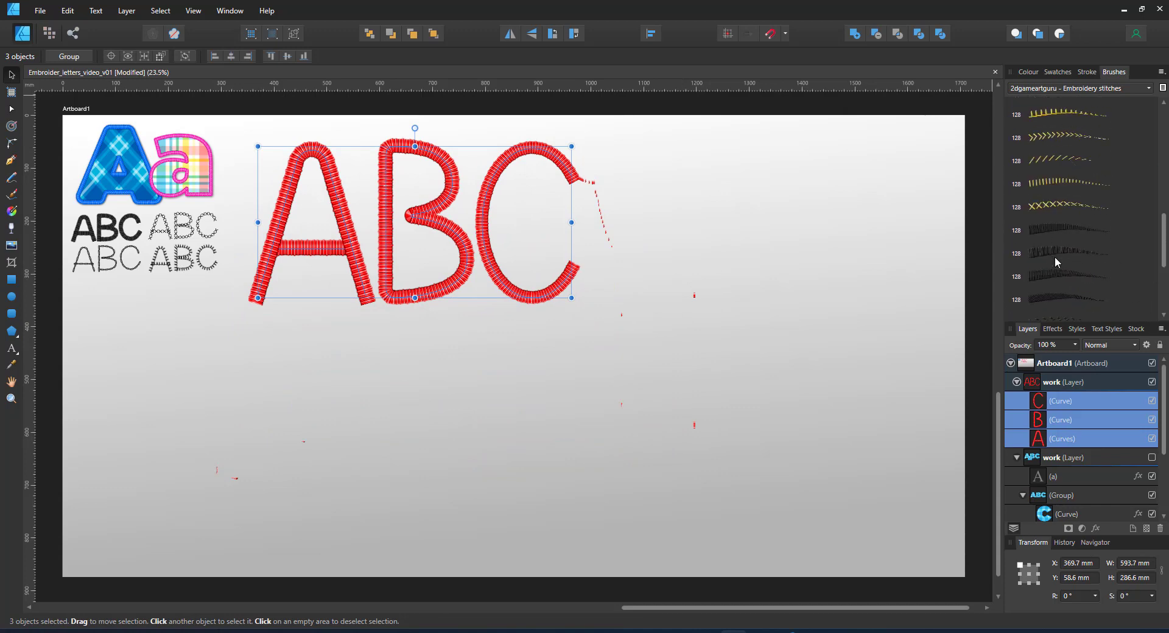
click(1059, 251)
click(1028, 72)
click(1017, 109)
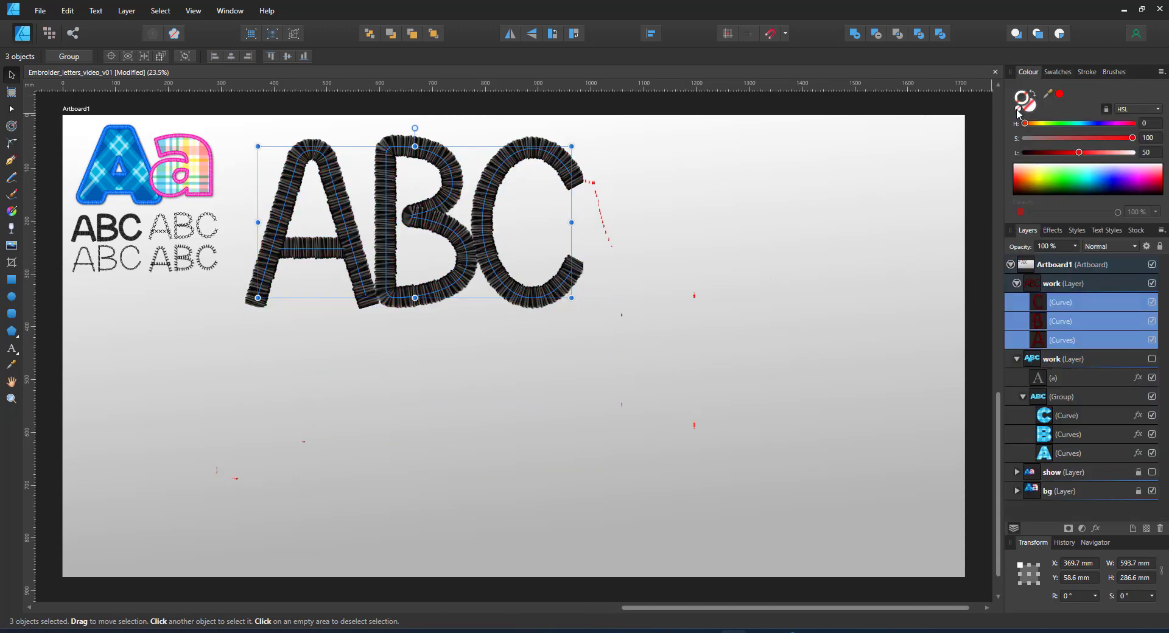
Try a 64 pt stroke width on the three letters, then set it to 96 pt.
click(11, 160)
click(219, 61)
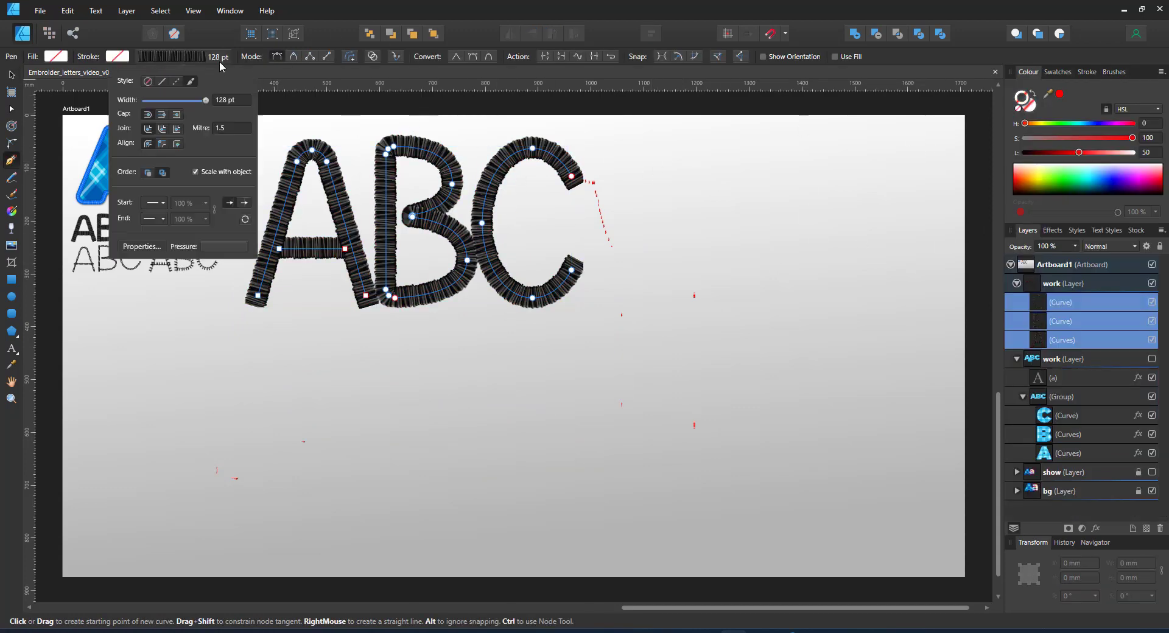
text(64)
key(Return)
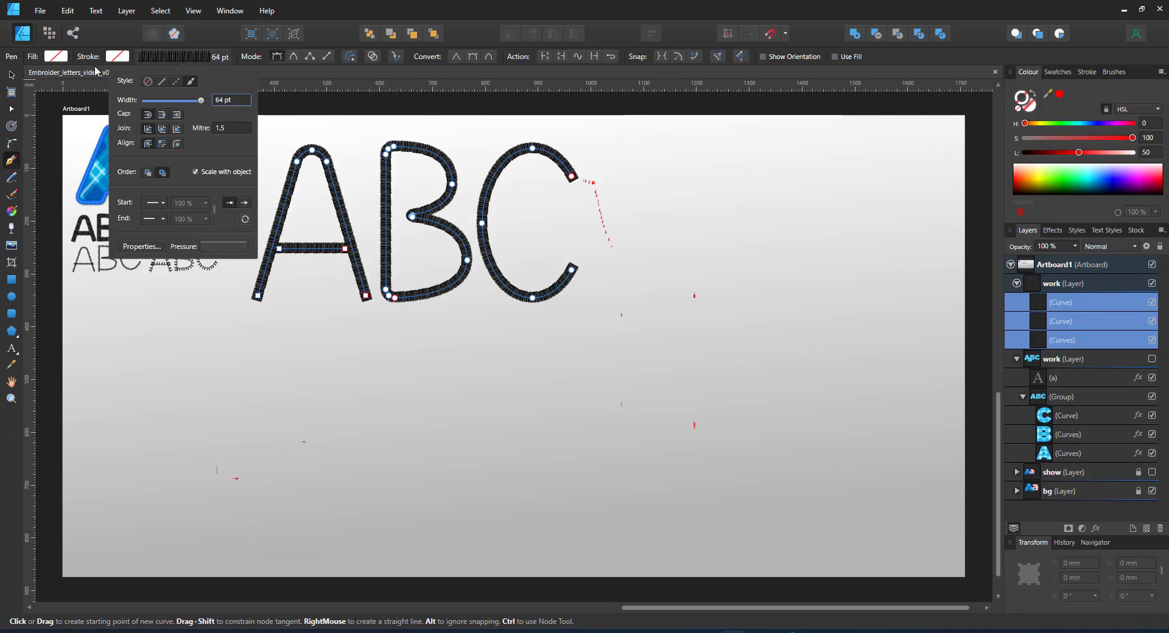
text(96)
key(Return)
click(11, 74)
Duplicate the ABC beside the original and apply the black arrow-shaped stitch brush to the copy.
ctrl+drag(478, 224, 828, 235)
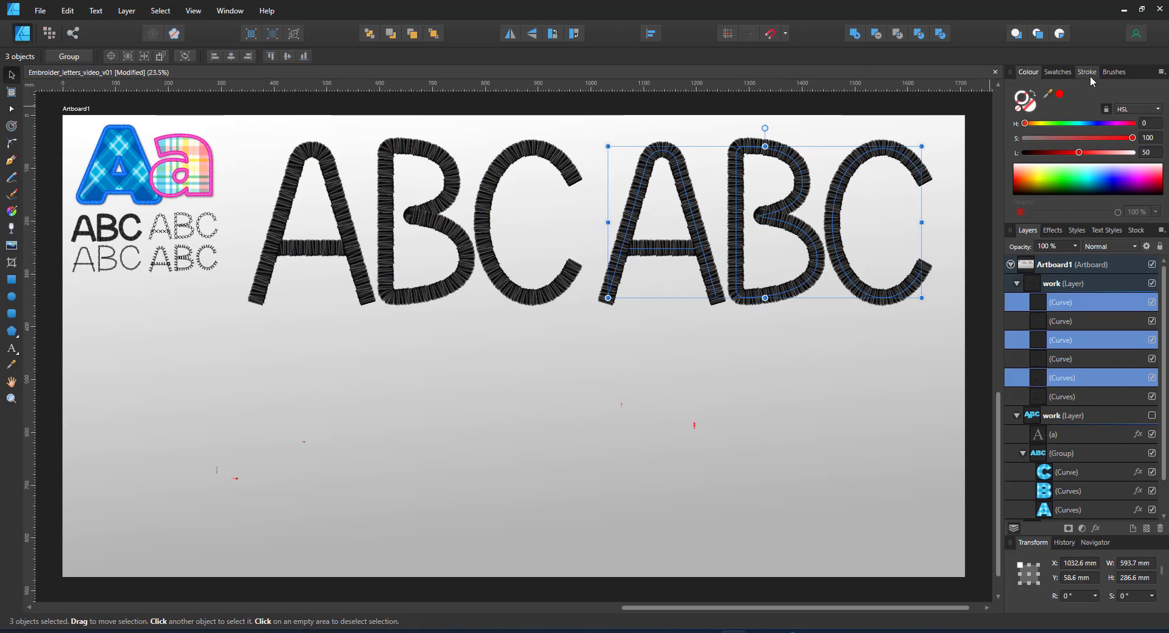
click(1114, 72)
scroll(1074, 259, down, 1)
click(1052, 232)
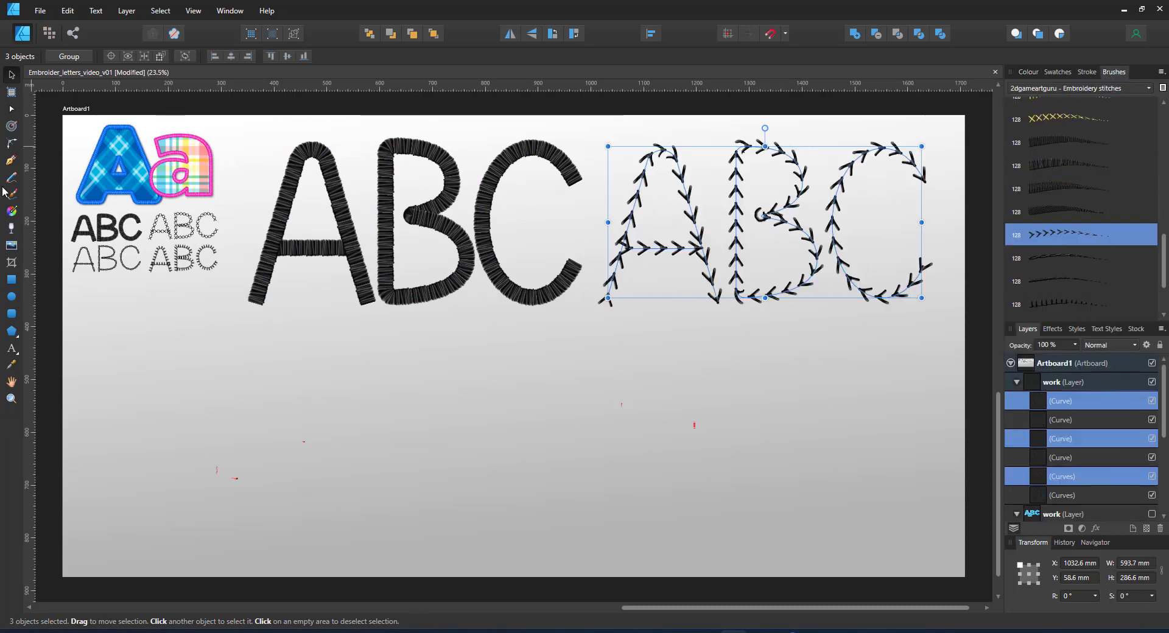
Set the stroke width of the arrow-stitched letters to 96 pt.
click(10, 160)
click(183, 56)
text(96)
key(Return)
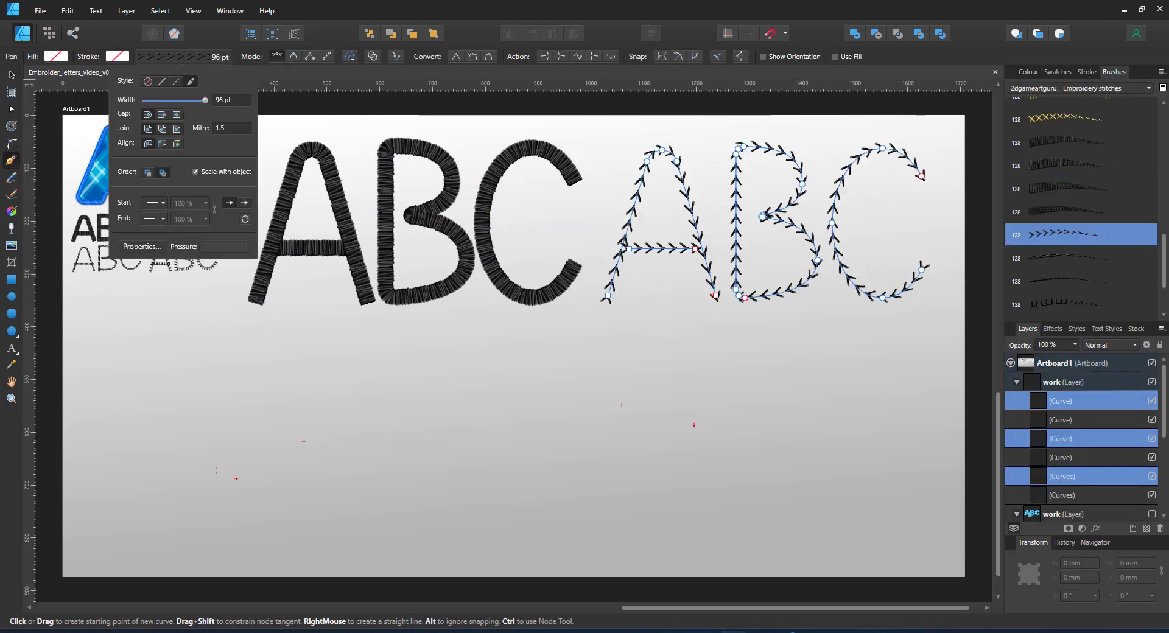
click(11, 75)
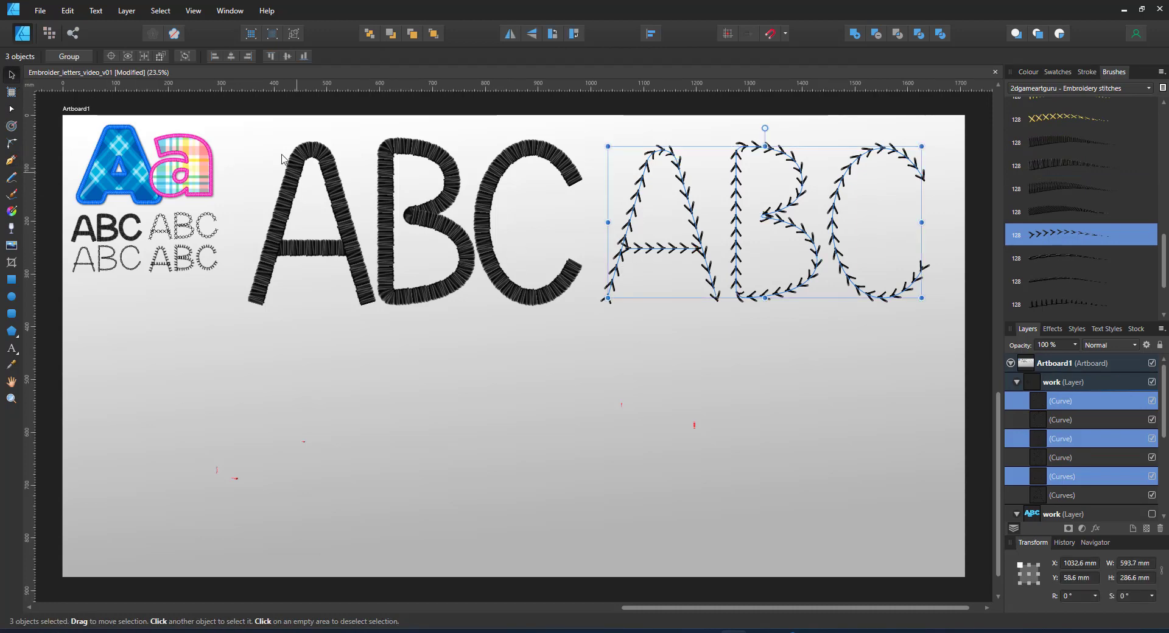
Duplicate all six letters below the originals and apply the black chain stitch brush to the copied dense-stitched ABC.
drag(232, 124, 943, 364)
drag(503, 205, 503, 407)
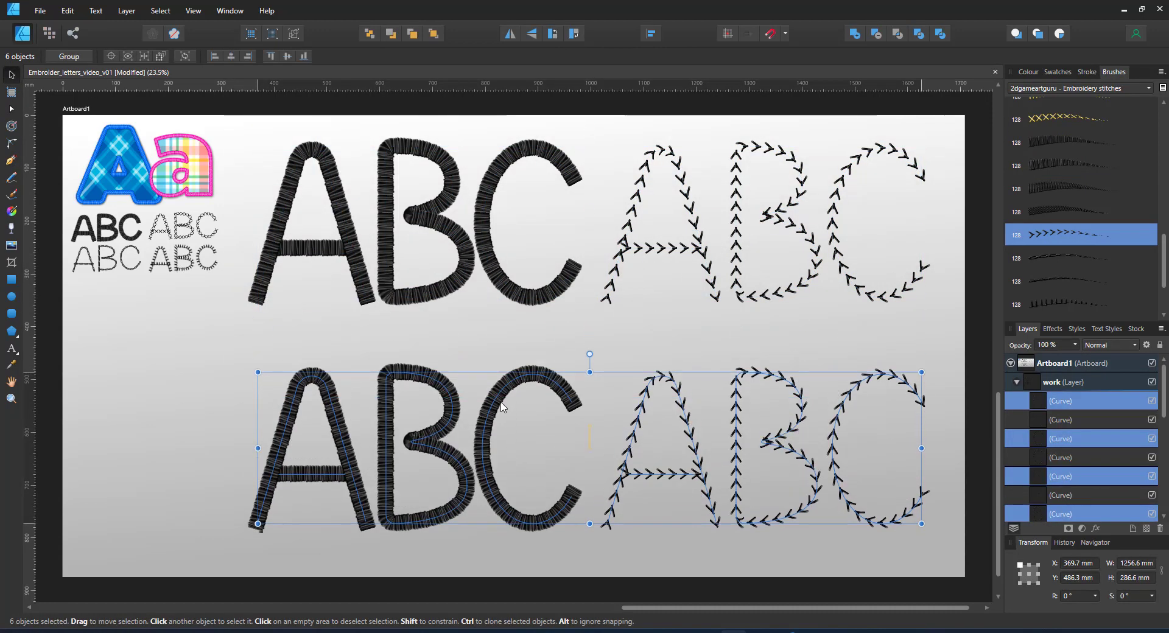
click(332, 384)
shift+click(388, 384)
shift+click(543, 382)
click(1038, 259)
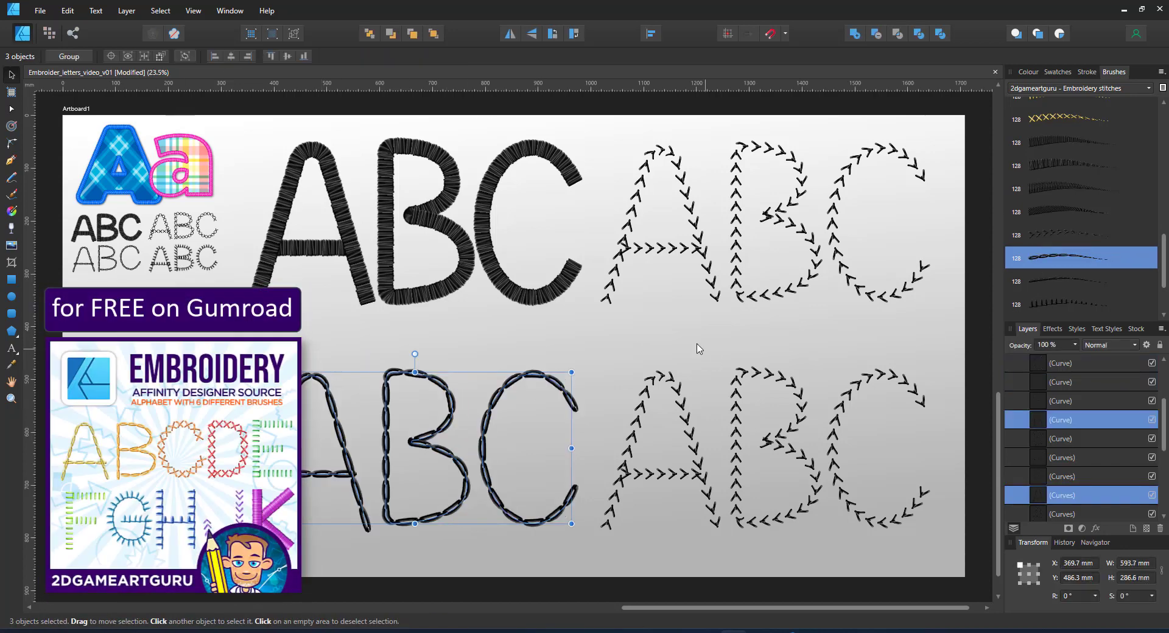
Apply the black stitch brush with perpendicular spikes to the lower arrow-stitched ABC, and clear the selection.
click(661, 378)
shift+click(746, 372)
shift+click(877, 374)
click(1023, 304)
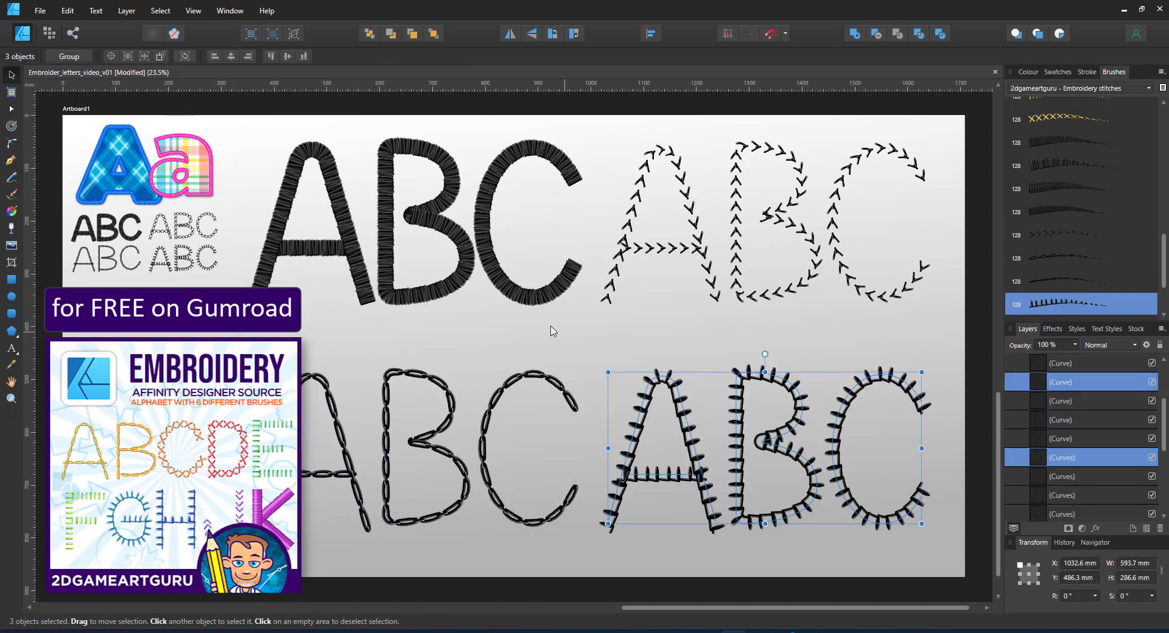
click(553, 332)
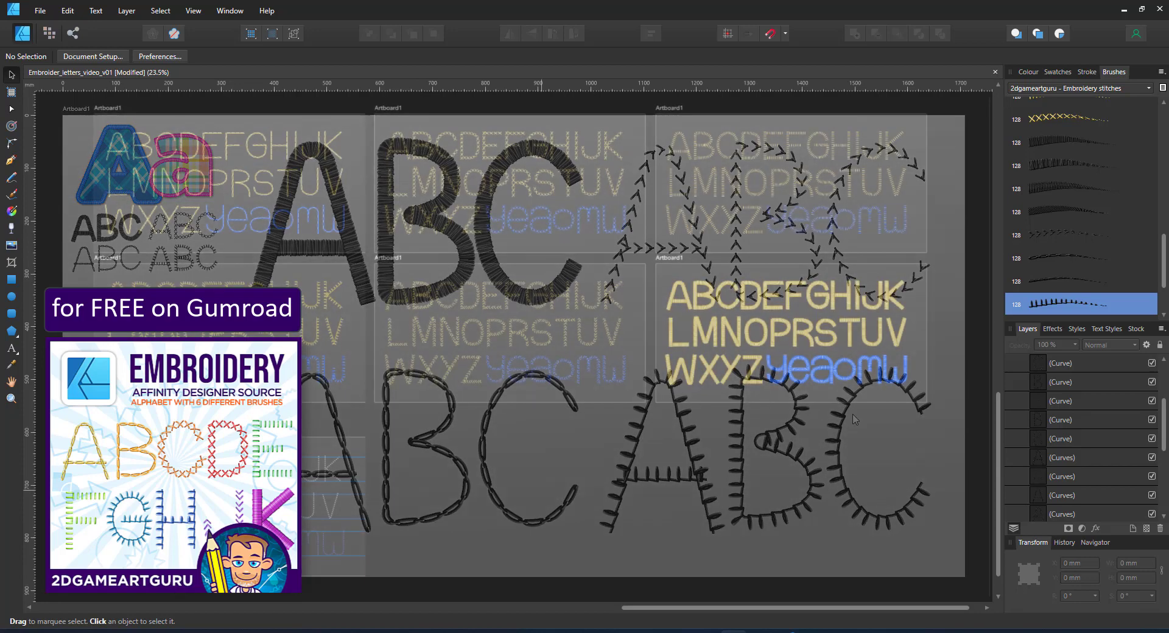